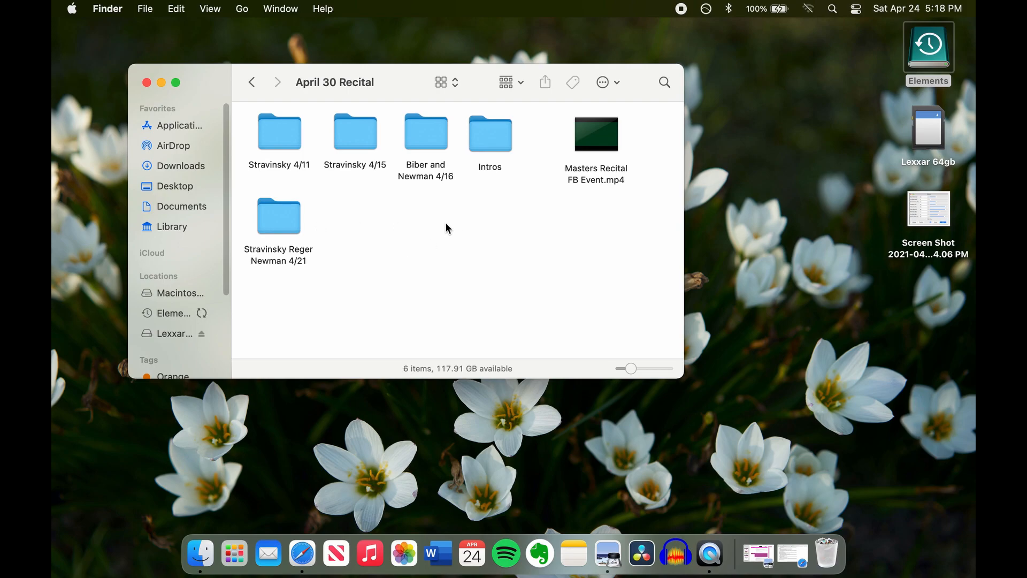
Create a new folder named "Stravinsky 4/23" inside the April 30 Recital folder
click(510, 86)
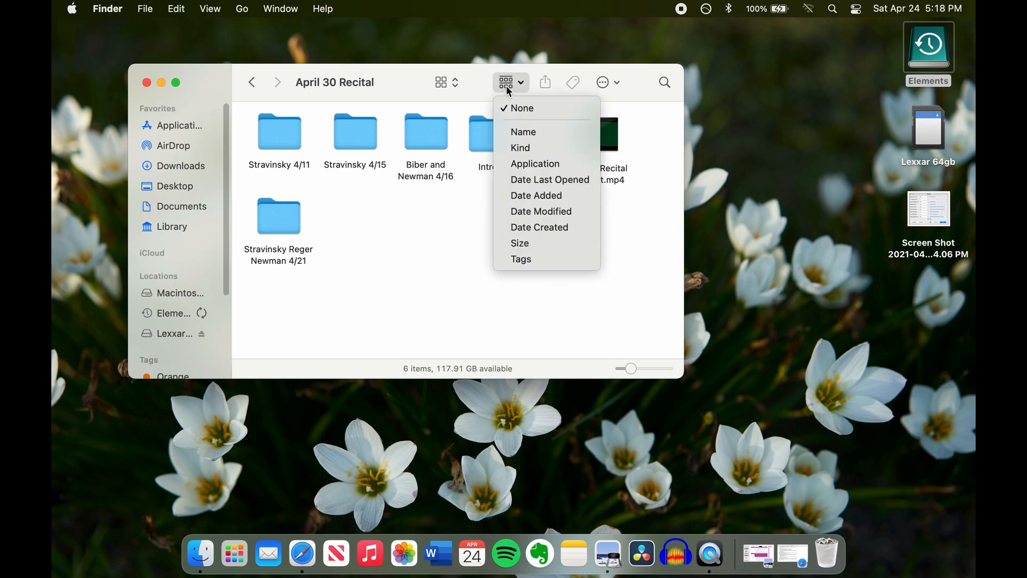
click(603, 84)
click(603, 84)
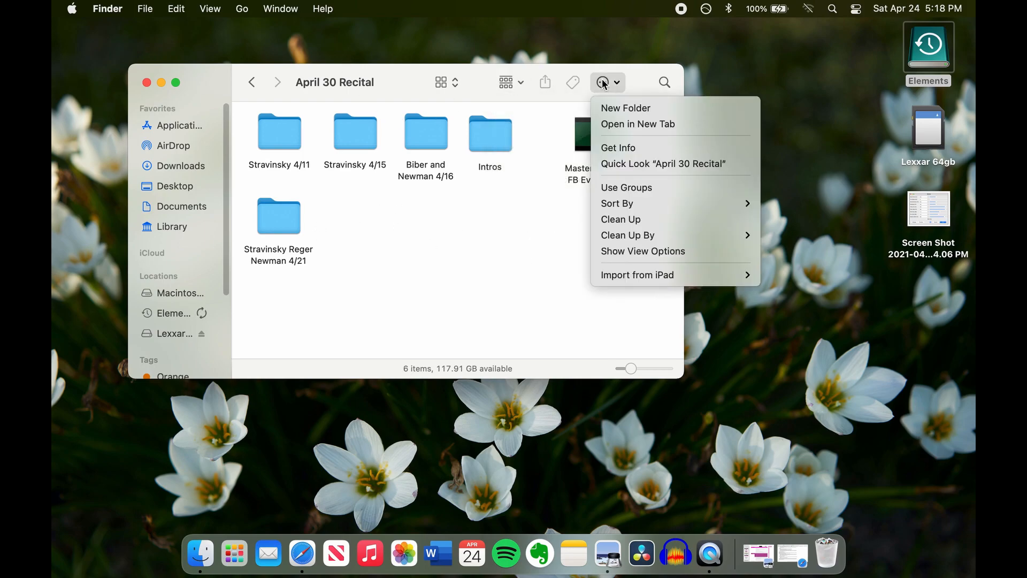
click(619, 109)
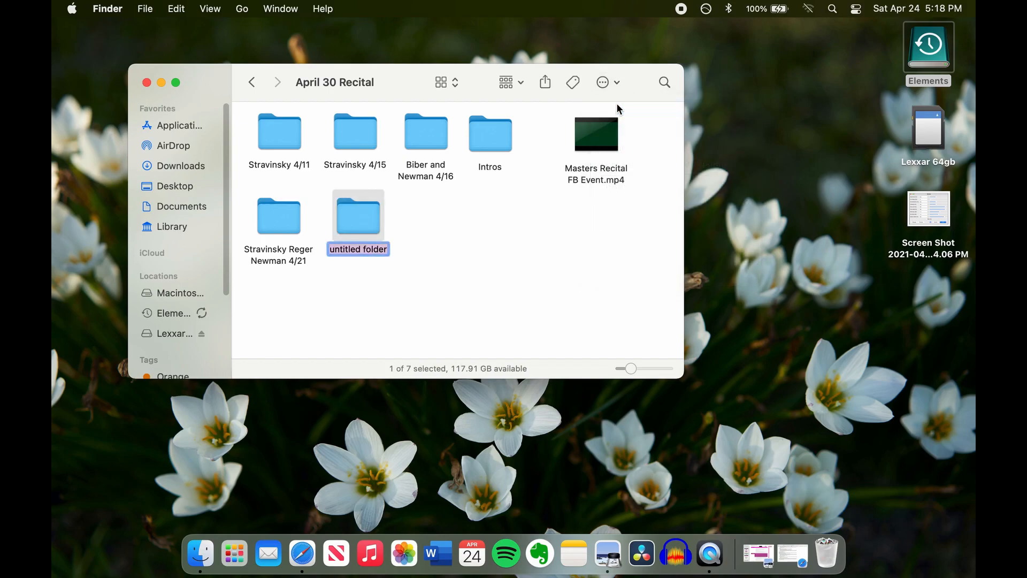
text(Stravinsk)
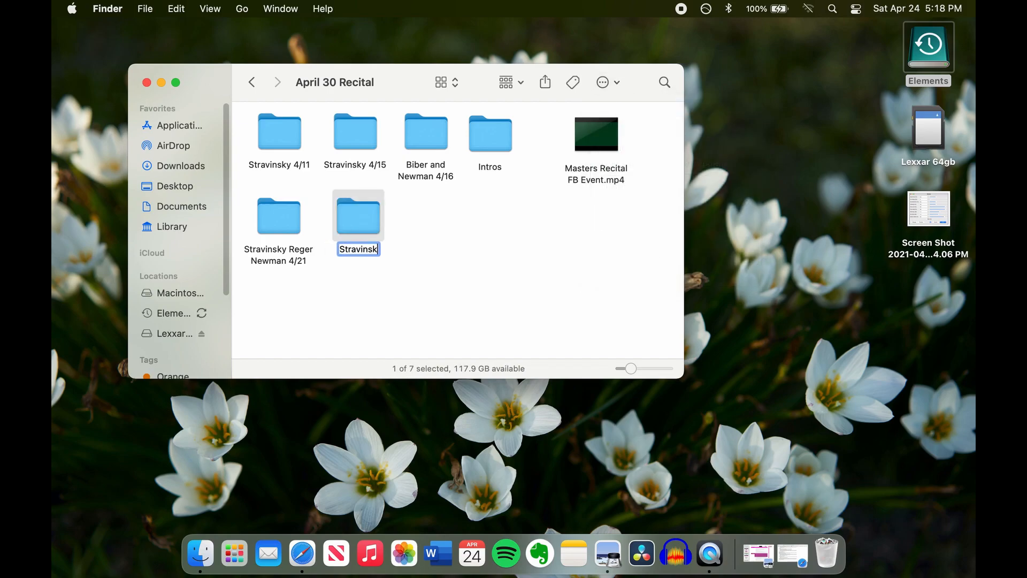
text(y 4/23)
key(Return)
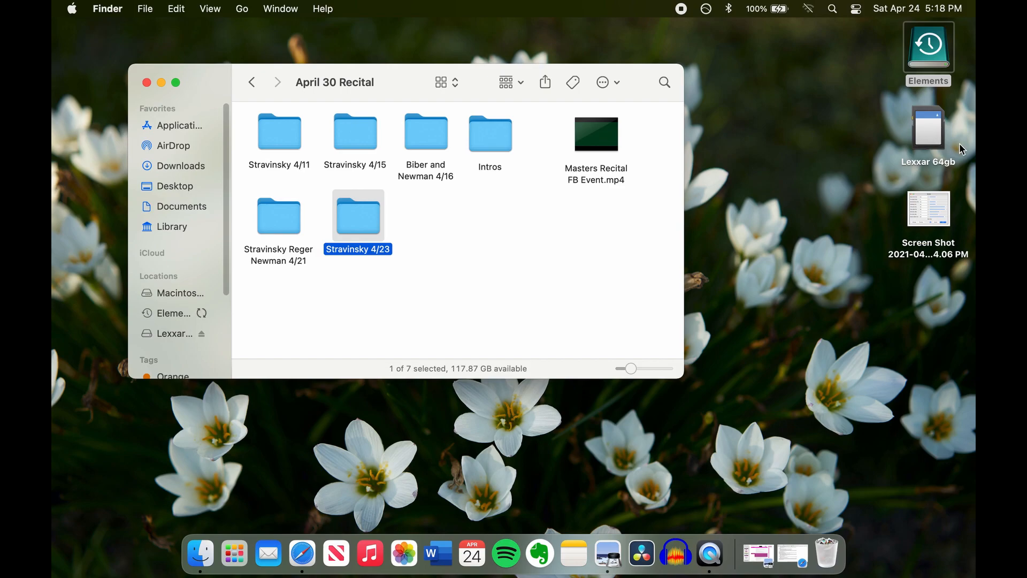
Copy P1188195.MOV through P1188198.MOV from the 118_PANA folder on the Lexxar 64gb card into the Stravinsky 4/23 folder
click(928, 133)
double_click(928, 134)
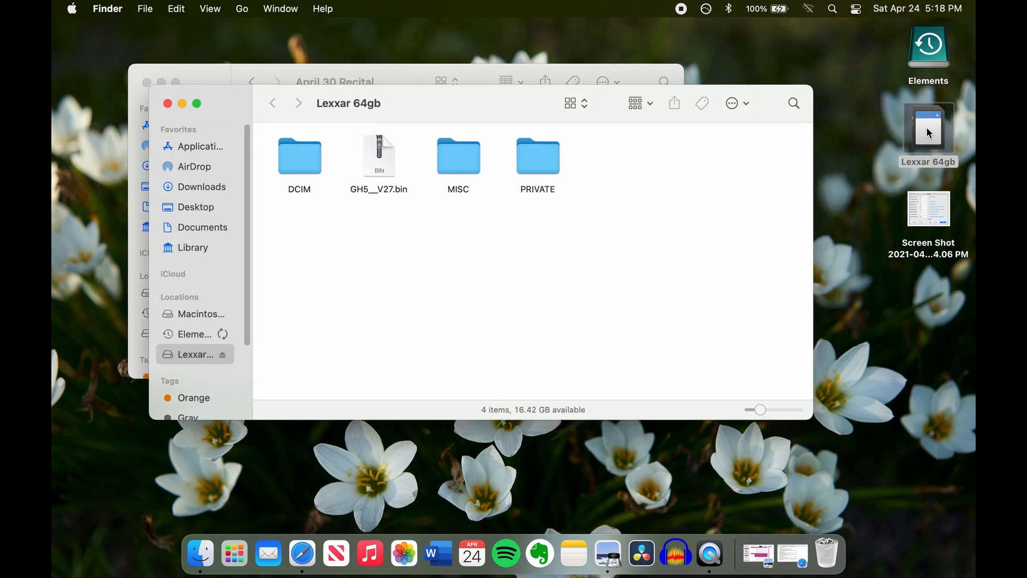
click(300, 155)
double_click(300, 153)
double_click(300, 152)
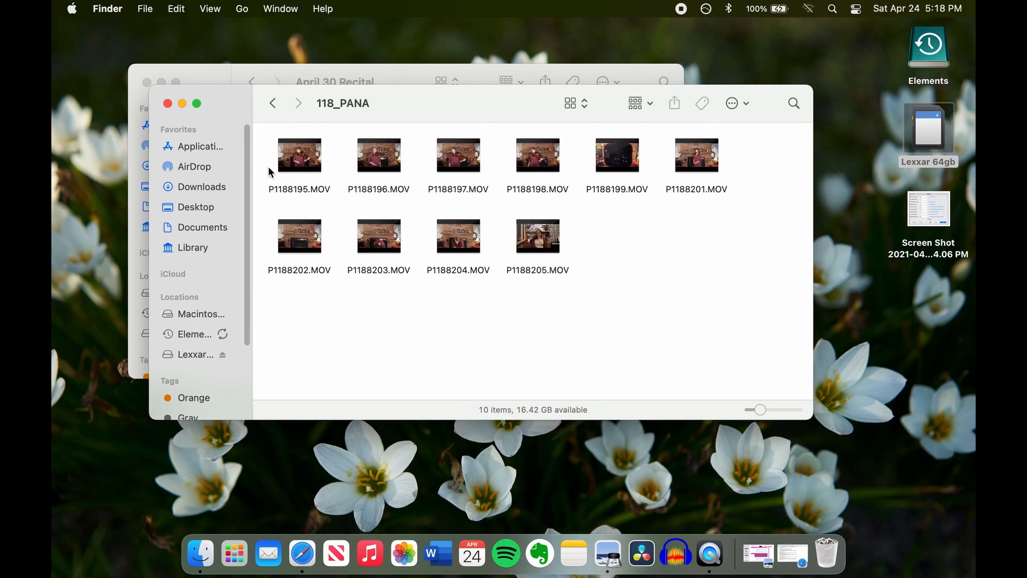
drag(268, 167, 378, 197)
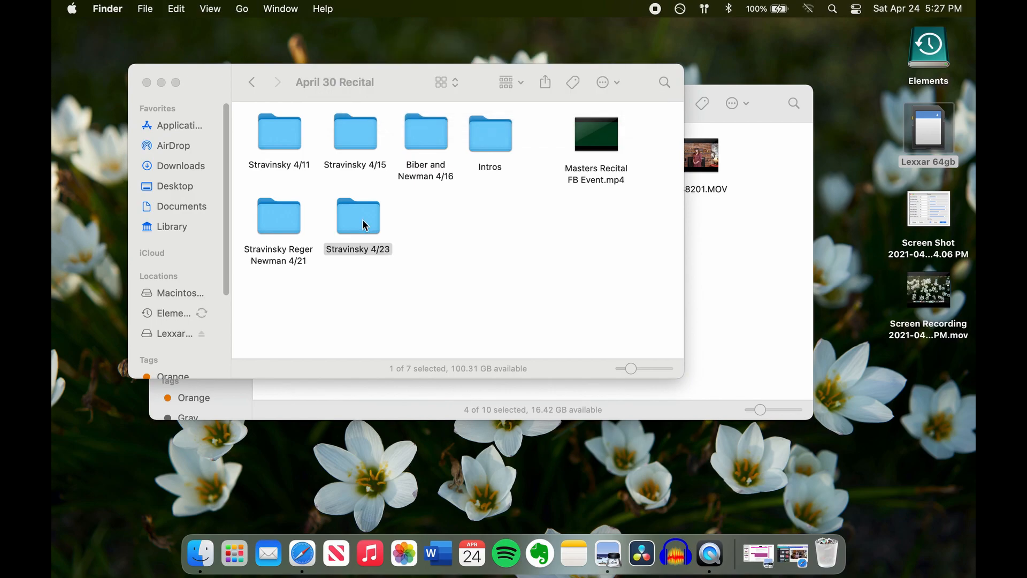
Check the copied clips in Stravinsky 4/23, and copy the Stravinsky Finale mono.m4v video from Downloads into that folder
double_click(362, 219)
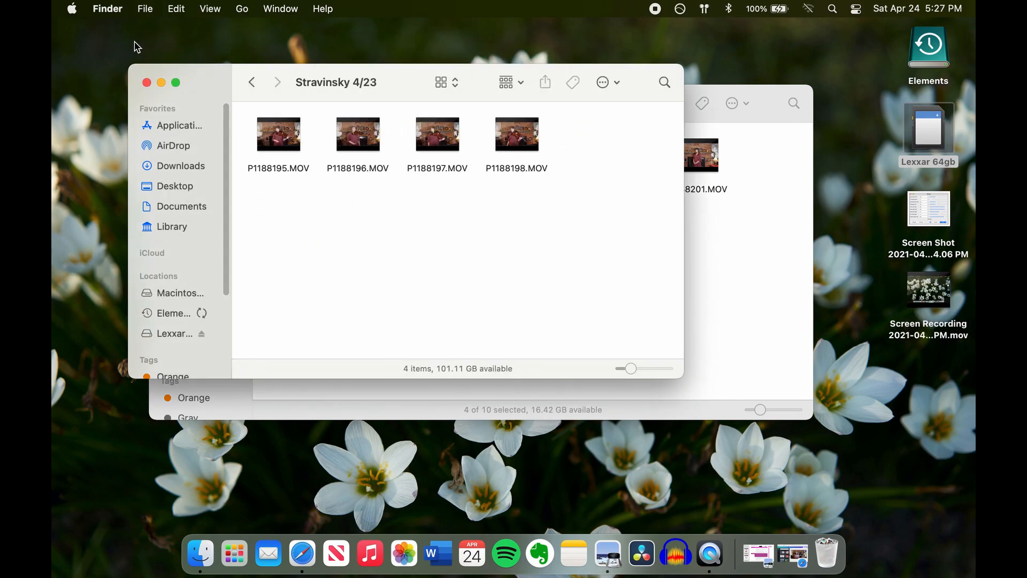
click(174, 166)
drag(549, 143, 373, 224)
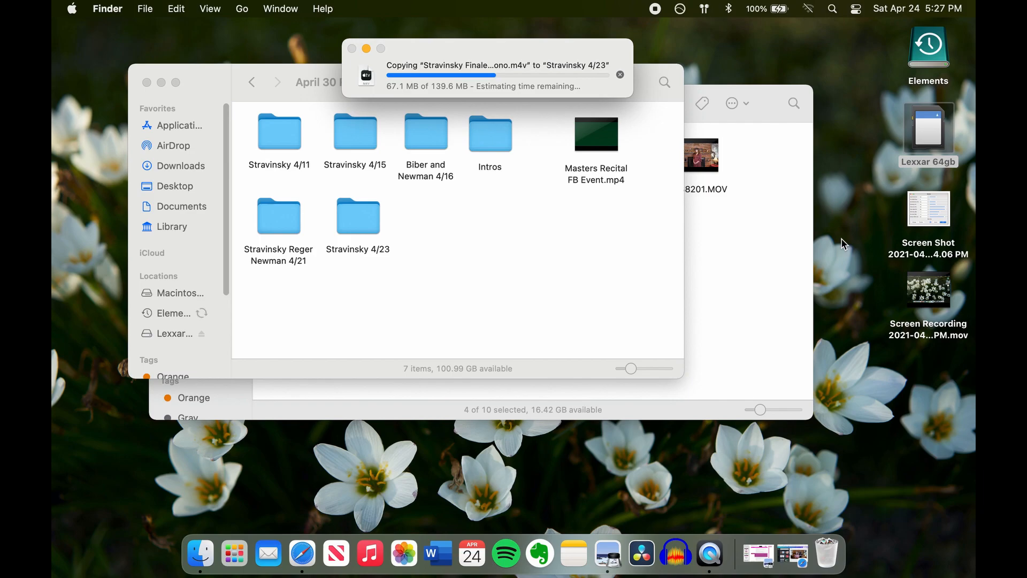
Switch to DaVinci Resolve and open the Stravinsky 411 Minuetto project
click(641, 553)
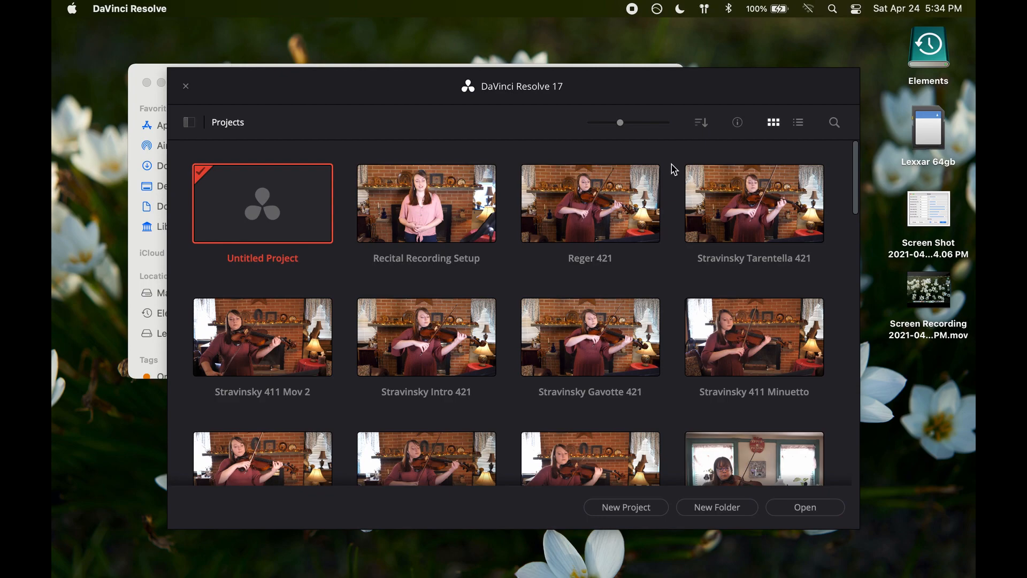
click(772, 357)
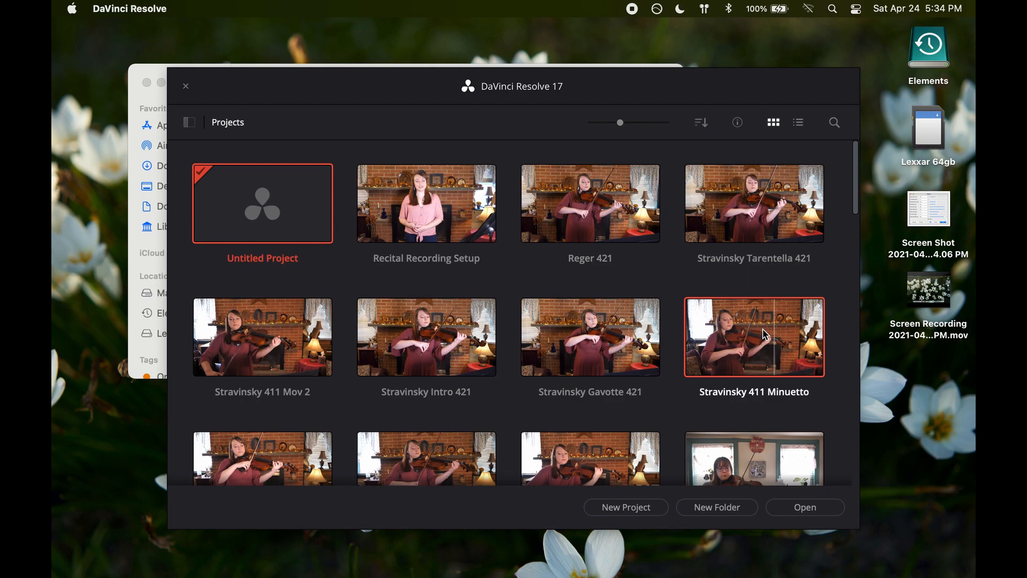
double_click(704, 350)
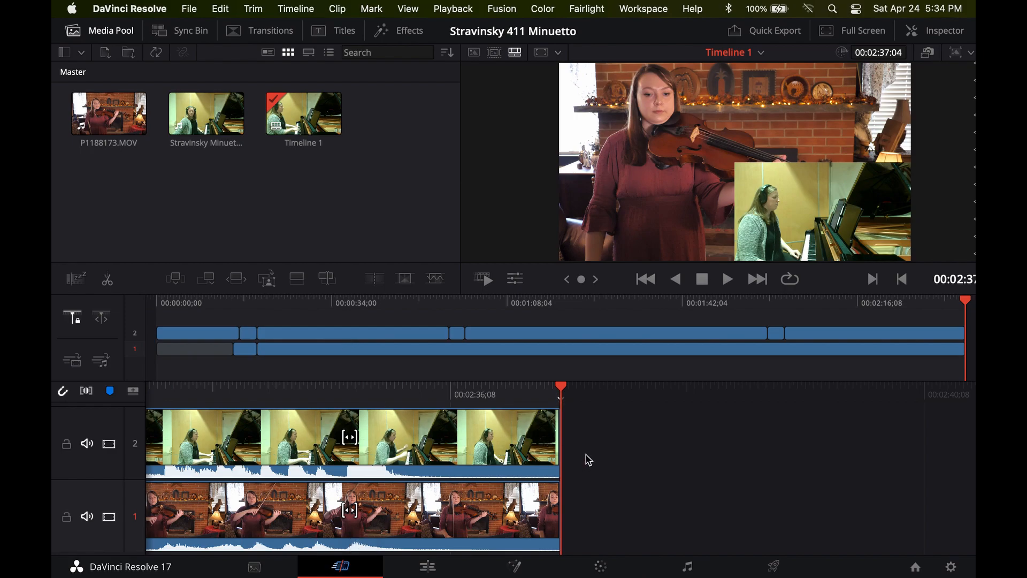
Add Finale the take.MOV from the Stravinsky 4/23 folder to track 1, directly after the existing violin clips
key(ctrl+Up)
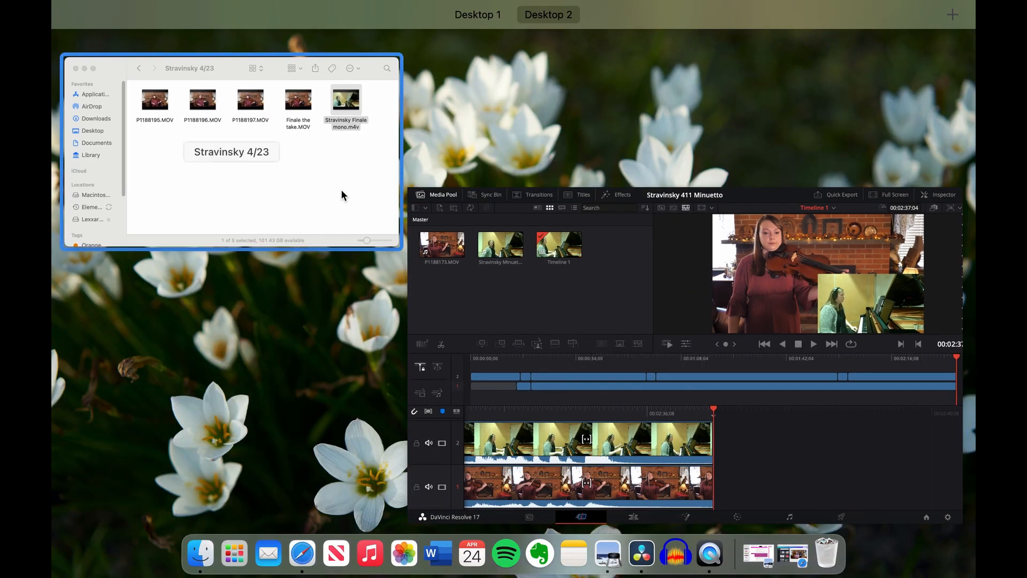
click(341, 191)
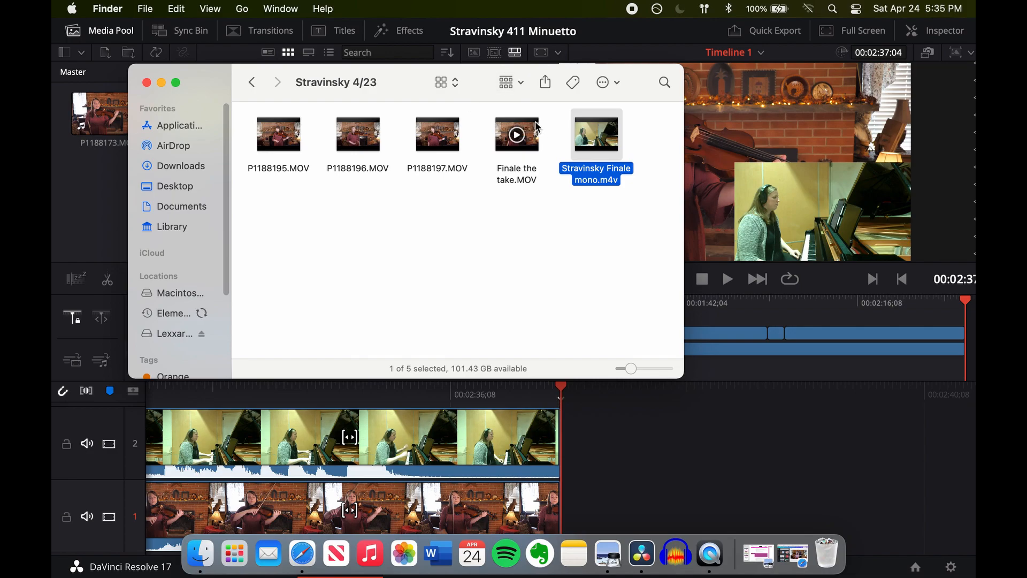
click(537, 128)
drag(684, 450, 611, 488)
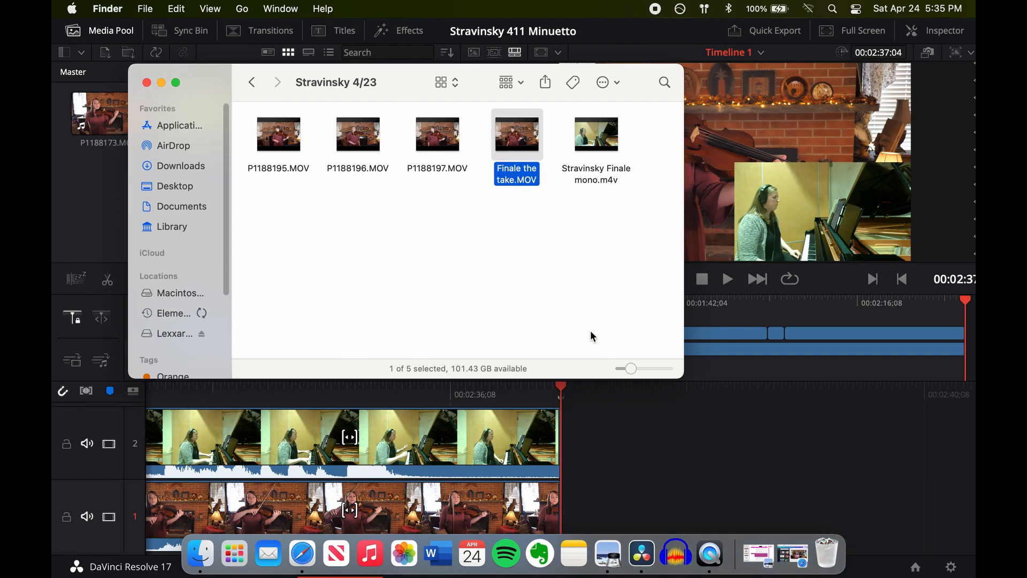
drag(517, 148, 613, 503)
Add Stravinsky Finale mono.m4v from the Stravinsky 4/23 folder to track 2, directly after the existing piano clips
key(ctrl+Up)
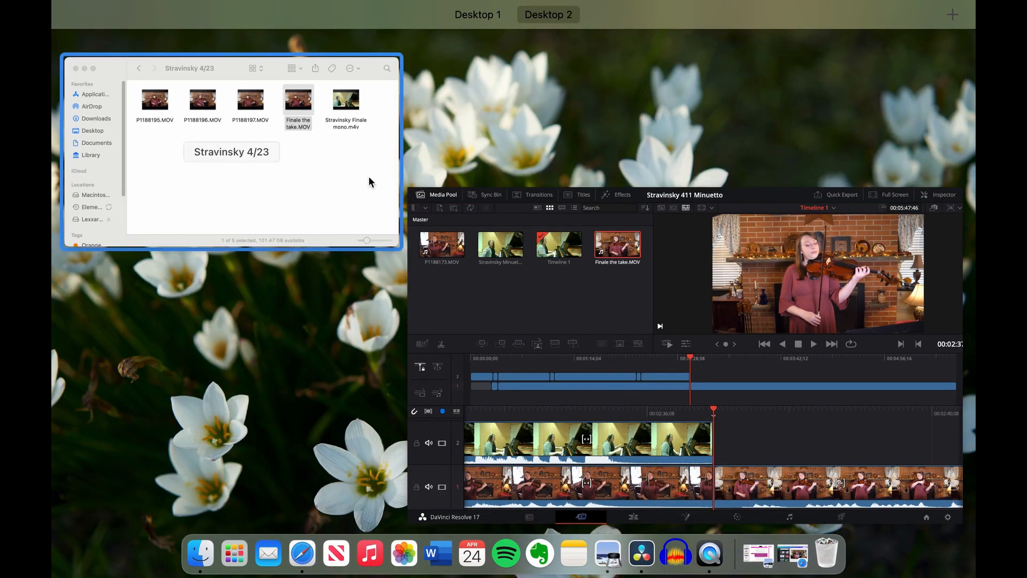
click(386, 184)
drag(615, 129, 563, 431)
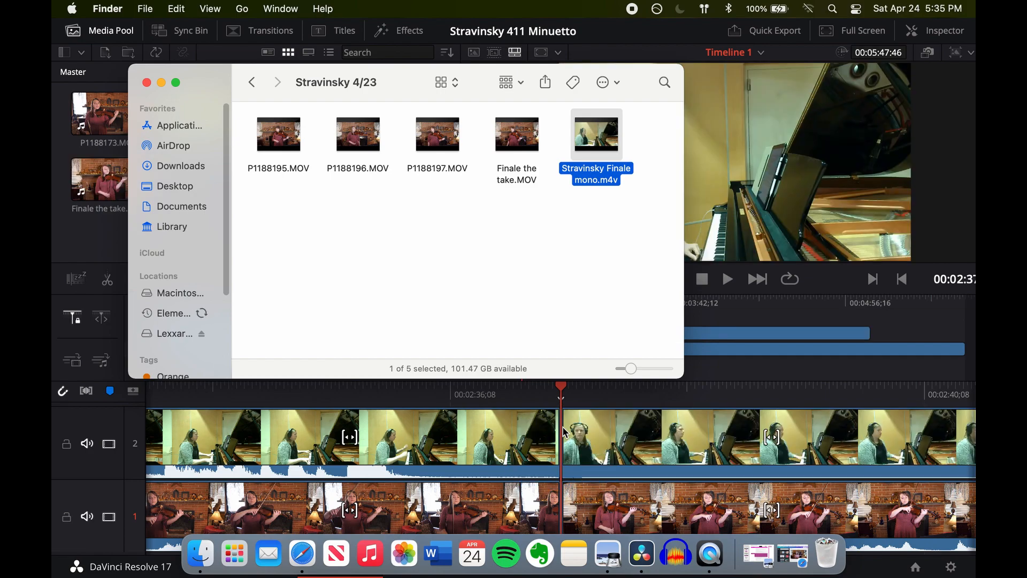
click(645, 449)
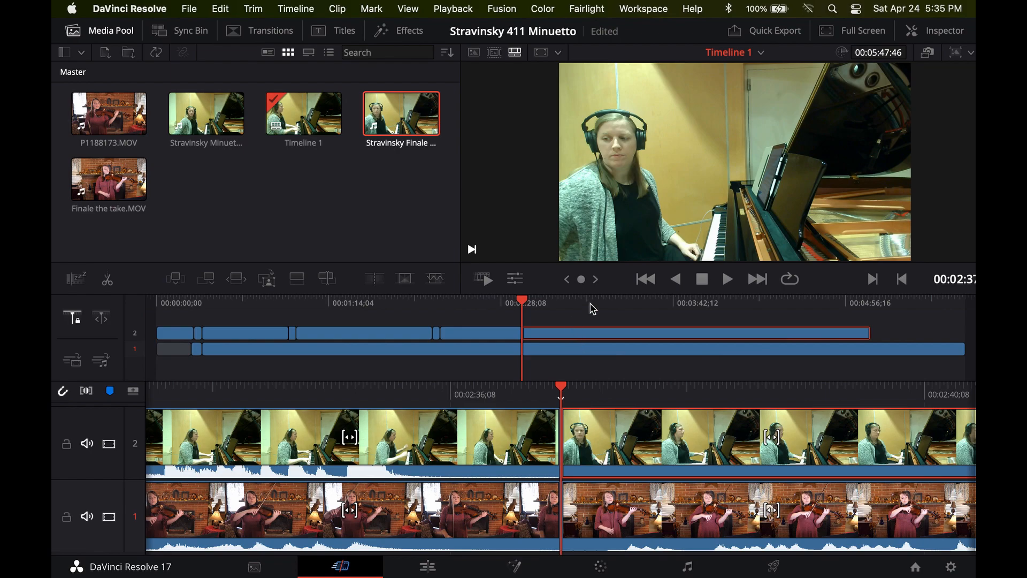
Split the Finale violin clip on track 1 at about 00:03:12 and remove its leading part together with the resulting gap
drag(519, 300, 541, 303)
drag(707, 381, 157, 399)
drag(869, 398, 208, 396)
drag(834, 386, 408, 363)
drag(859, 390, 522, 415)
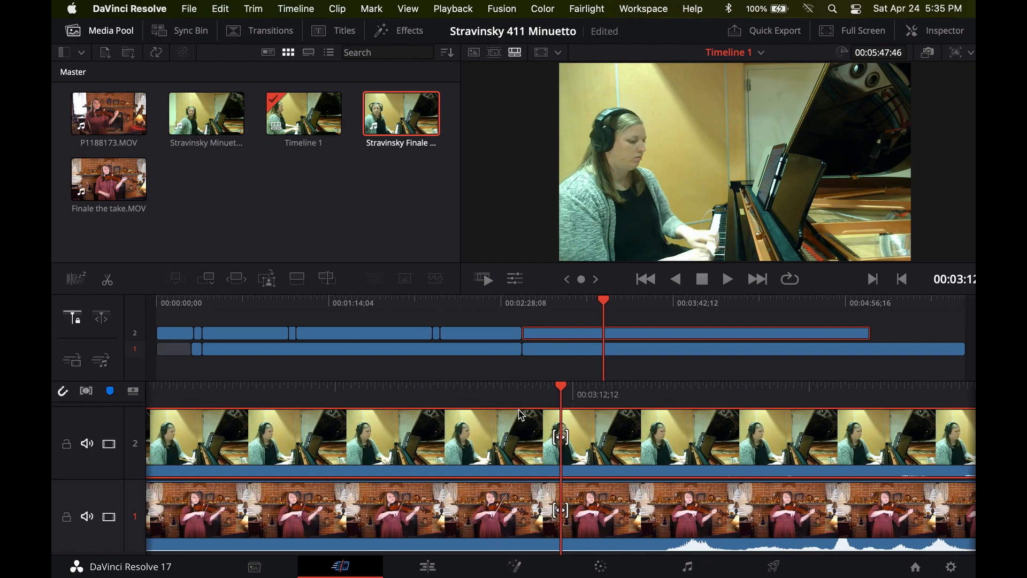
click(583, 502)
key(super+b)
key(BackSpace)
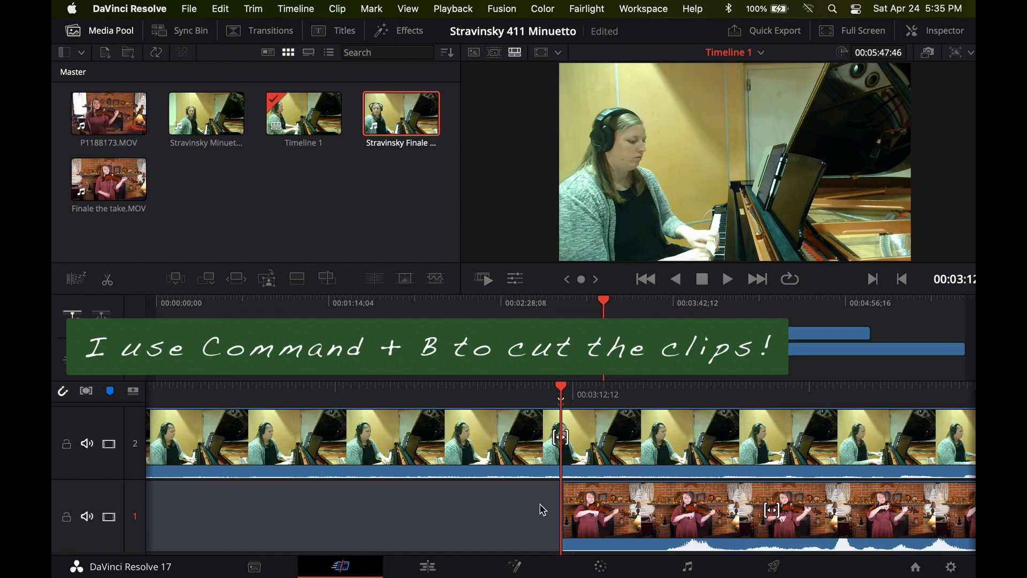
click(565, 351)
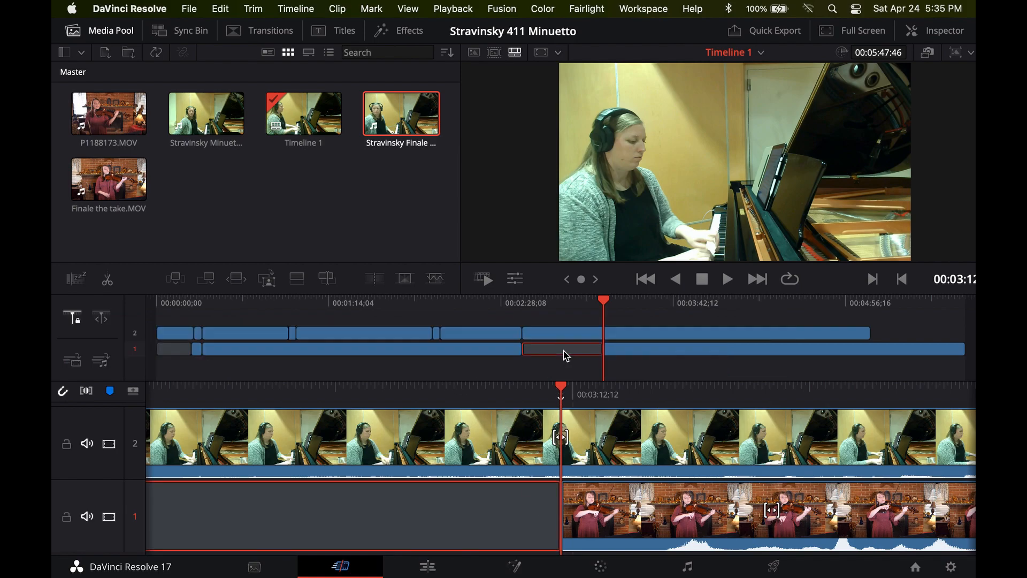
key(BackSpace)
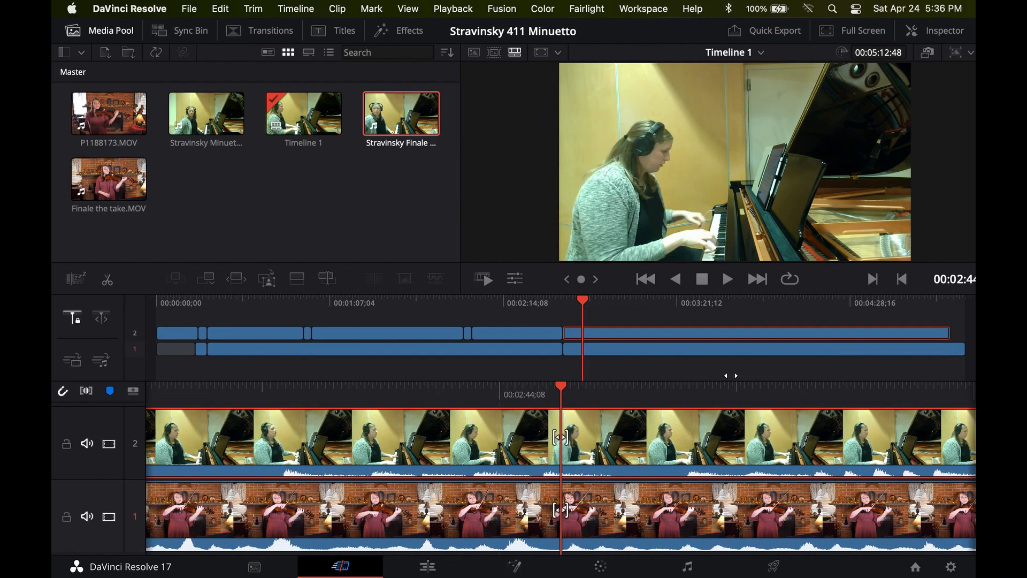
Split the Finale piano clip on track 2 at about 00:02:45, delete its leading part, and move the rest against the Minuetto clip
drag(746, 375, 602, 405)
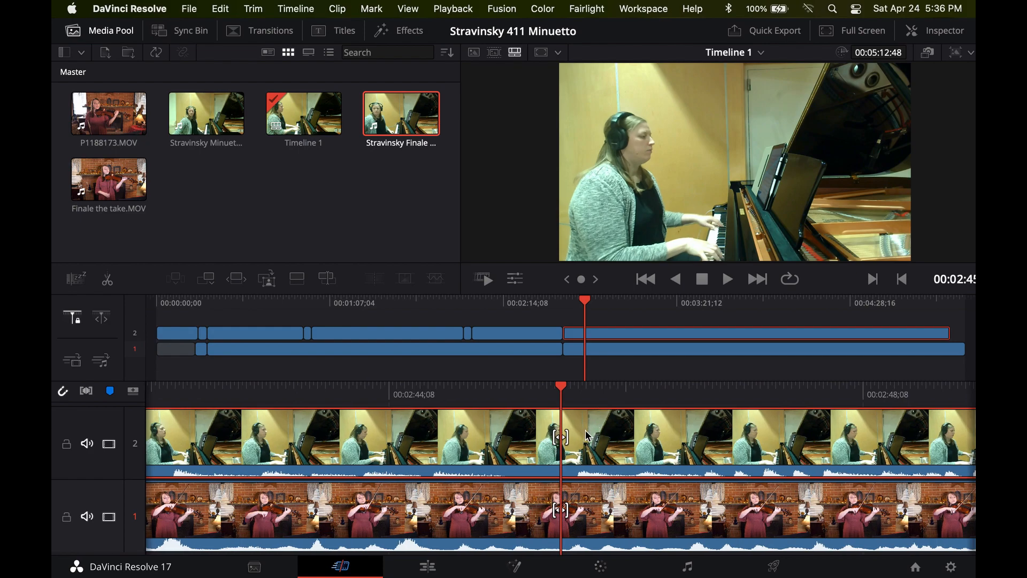
key(super+b)
key(BackSpace)
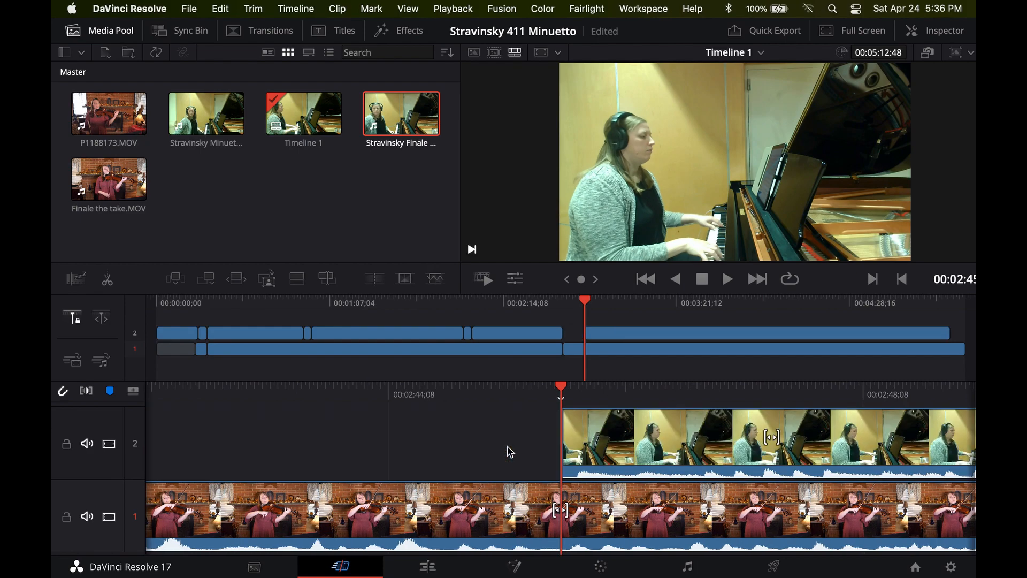
drag(631, 333, 599, 333)
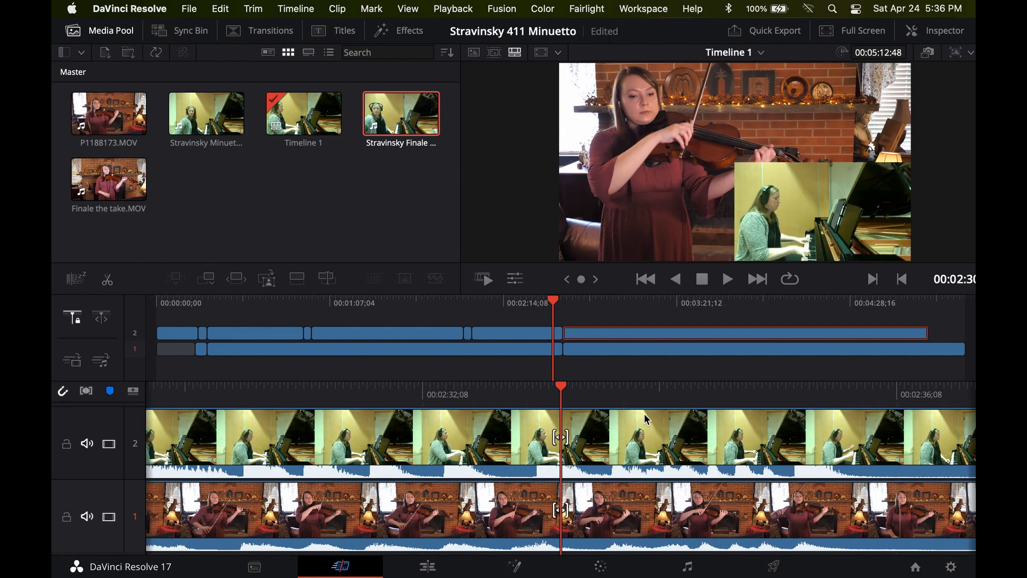
Play back the end of the Minuetto to find where its closing section should be cut
drag(517, 390, 820, 368)
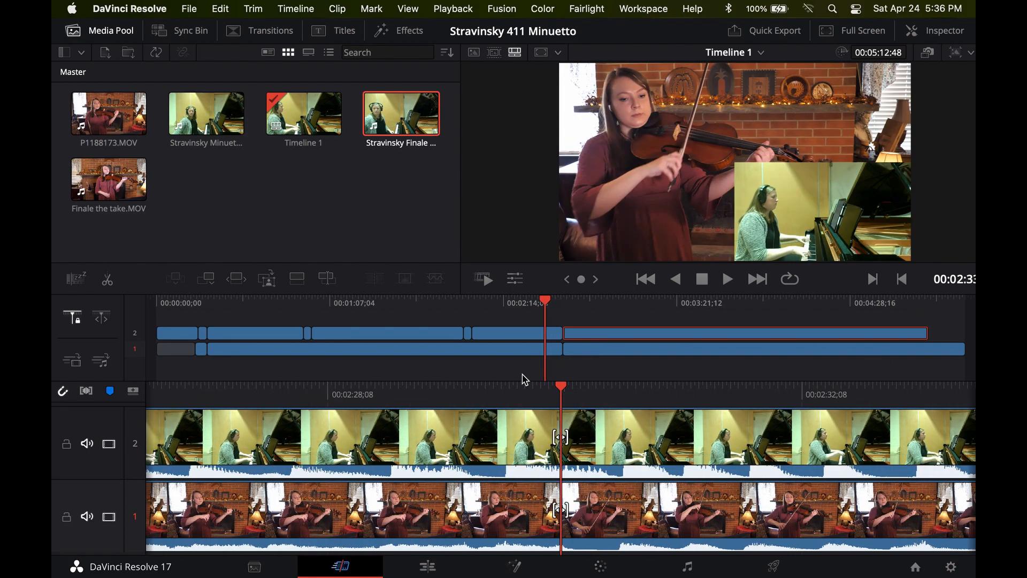
drag(459, 385, 816, 363)
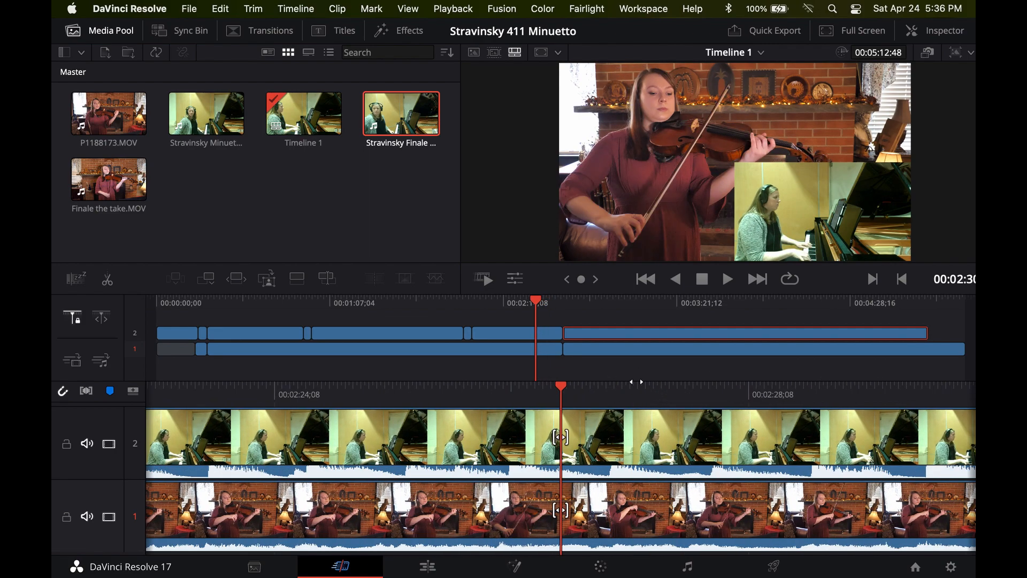
drag(509, 390, 787, 399)
key(XF86AudioRaiseVolume)
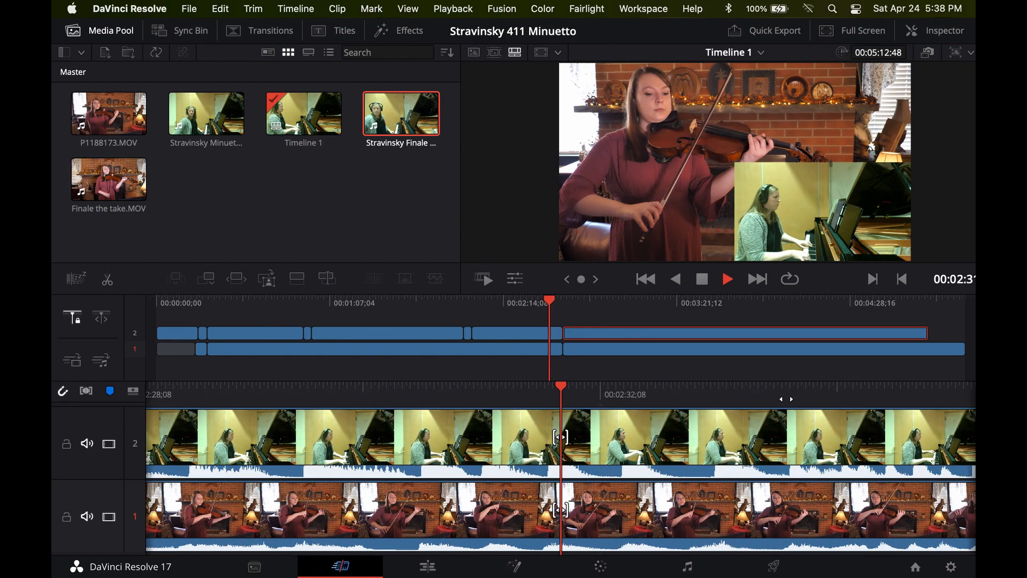
key(space)
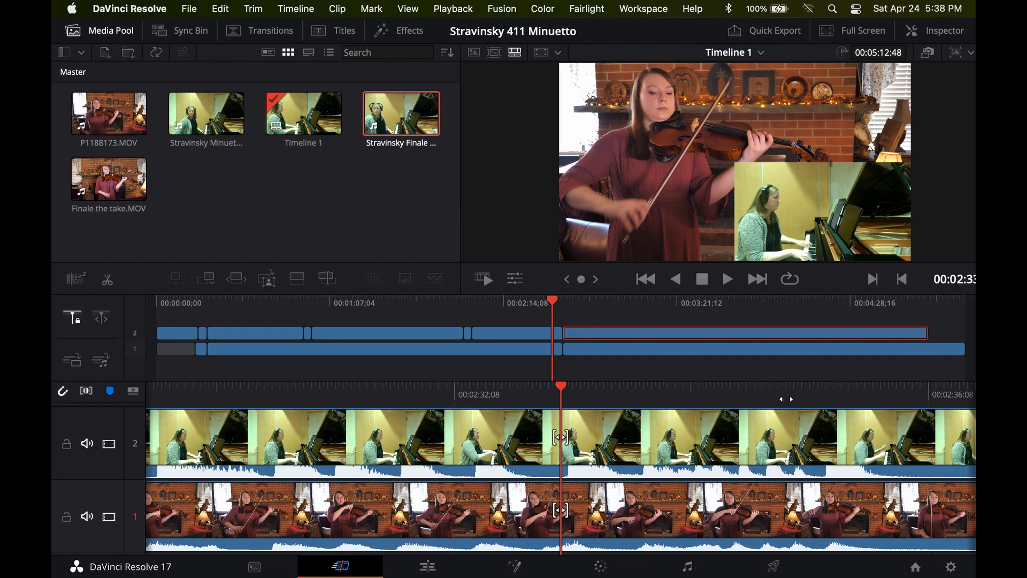
Split both Minuetto clips at about 00:02:32 and delete their ends so the Finale clips follow without a gap
key(Left)
key(Left)
key(Left)
key(Left)
key(Left)
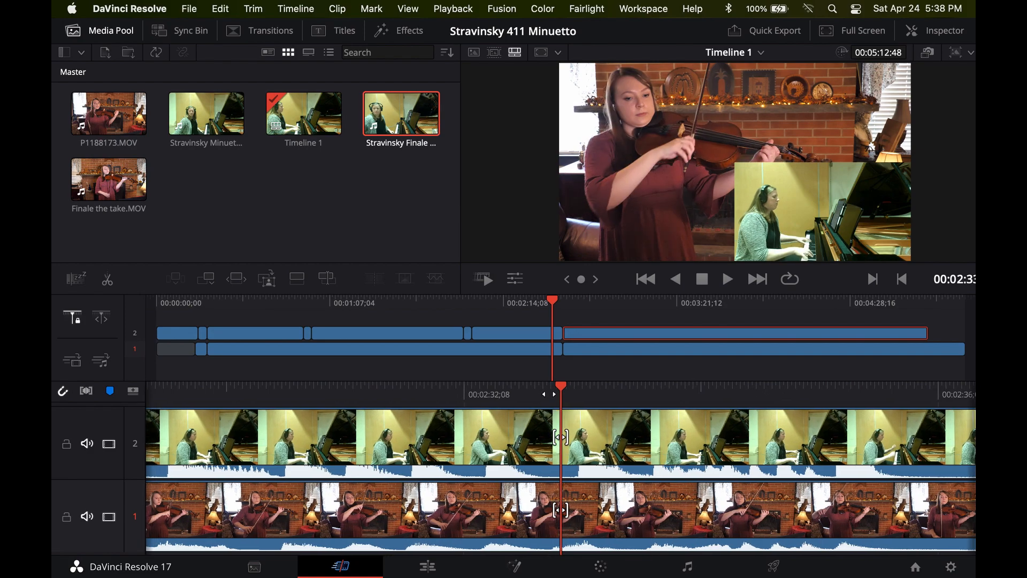
key(Right)
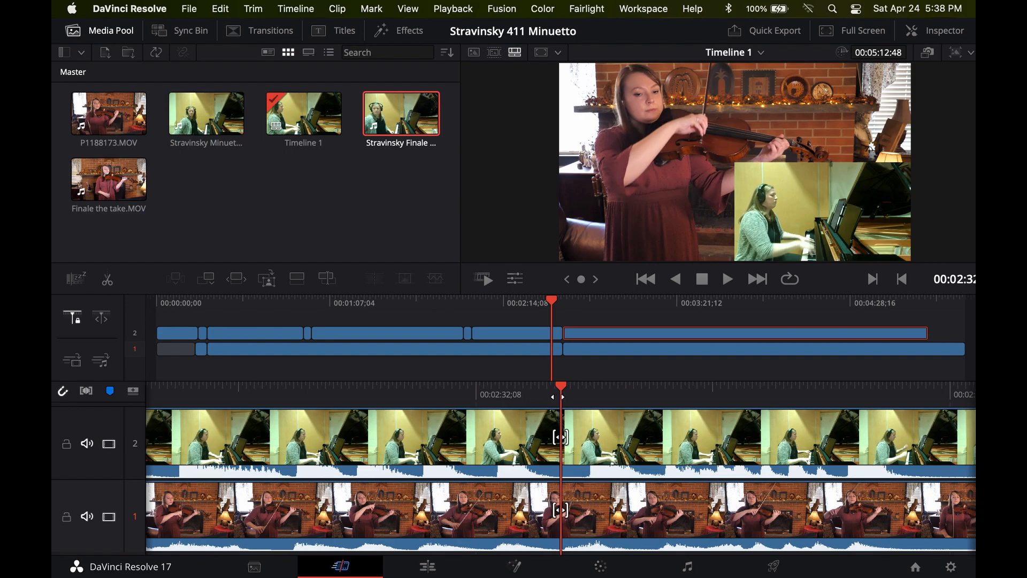
key(super+b)
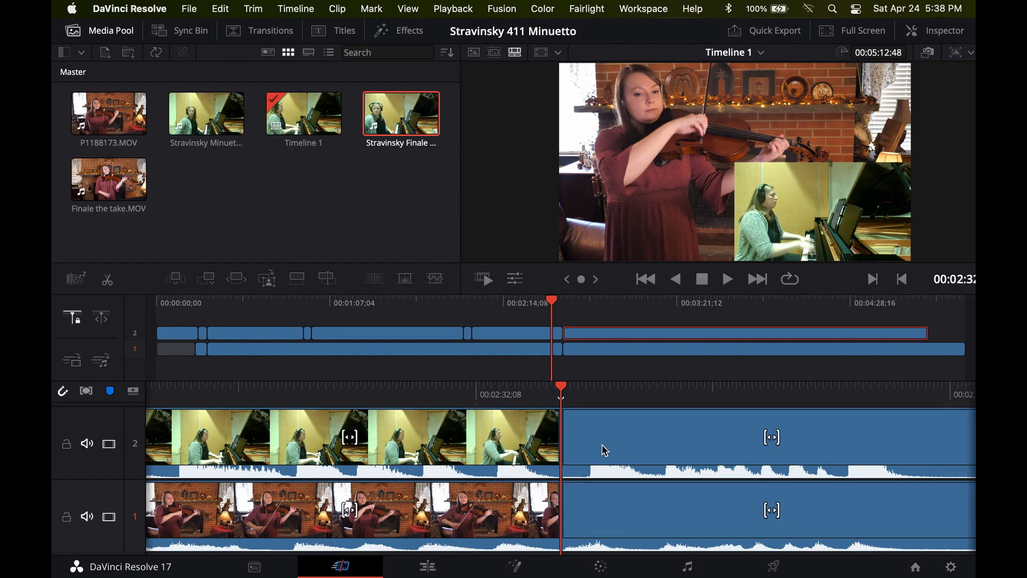
click(652, 443)
key(BackSpace)
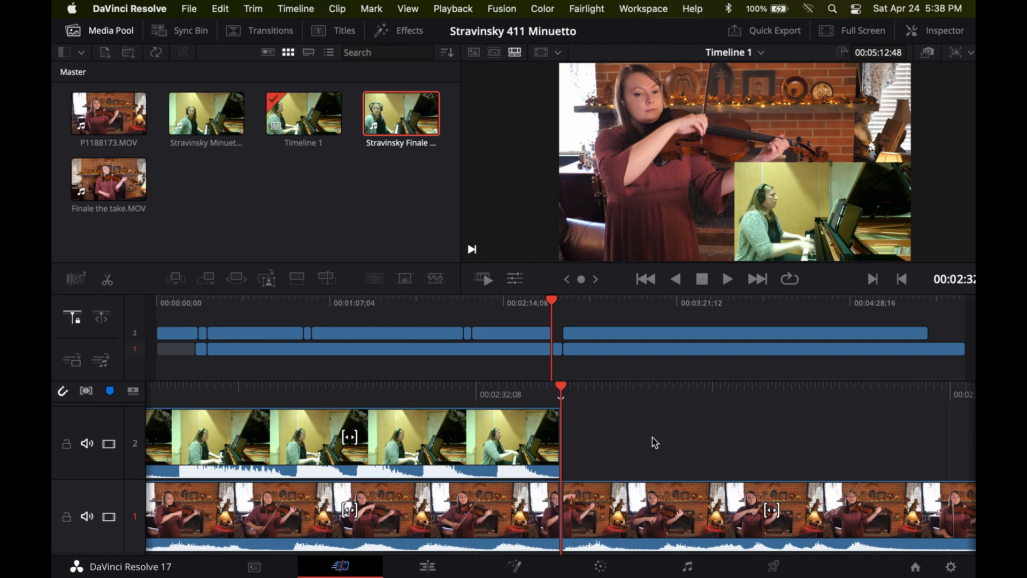
click(610, 517)
key(Delete)
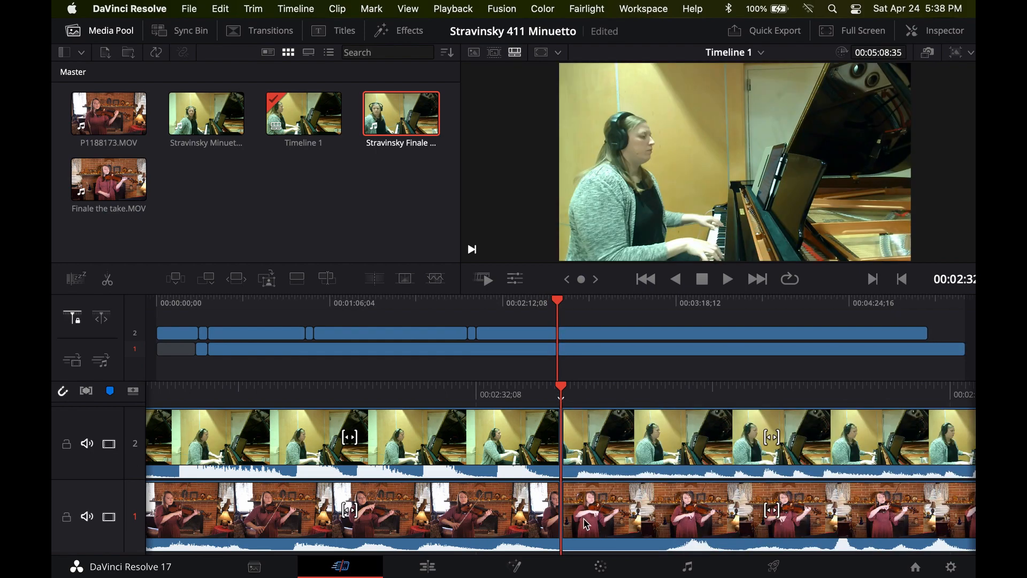
Split the Finale violin clip on track 1 at about 00:02:33, delete its leading part, and close the resulting gap
drag(636, 394, 538, 397)
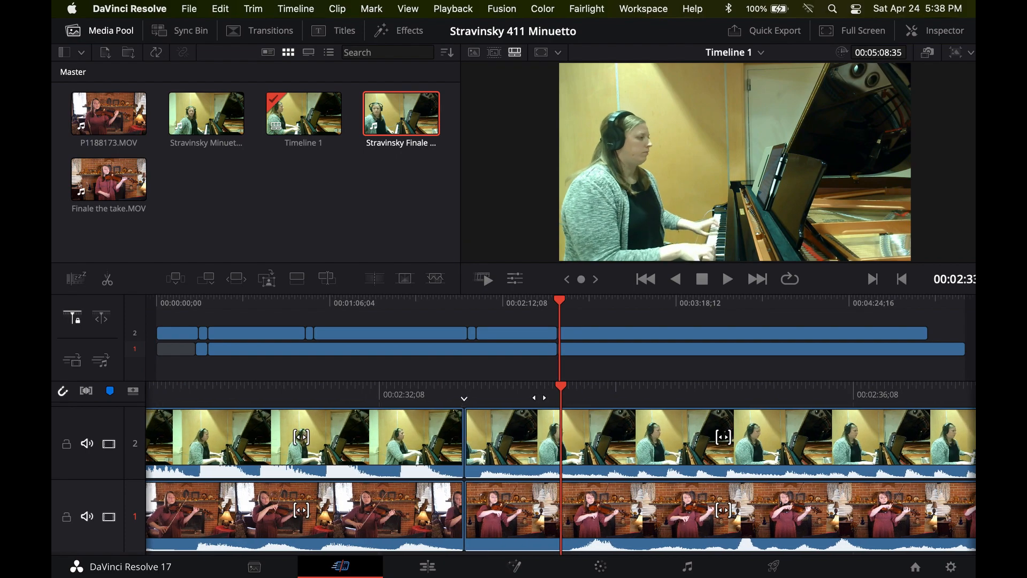
click(549, 514)
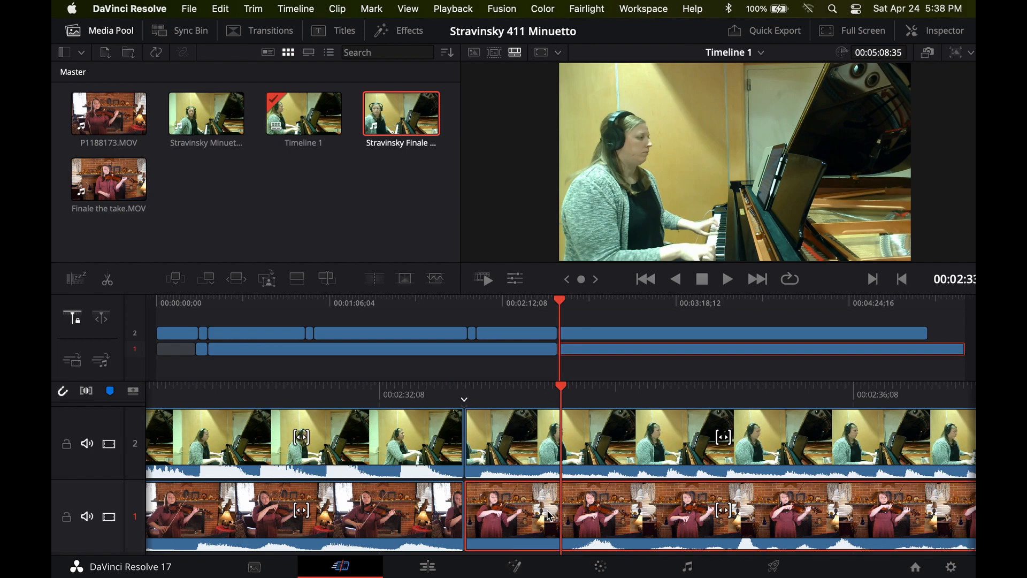
key(super+b)
key(BackSpace)
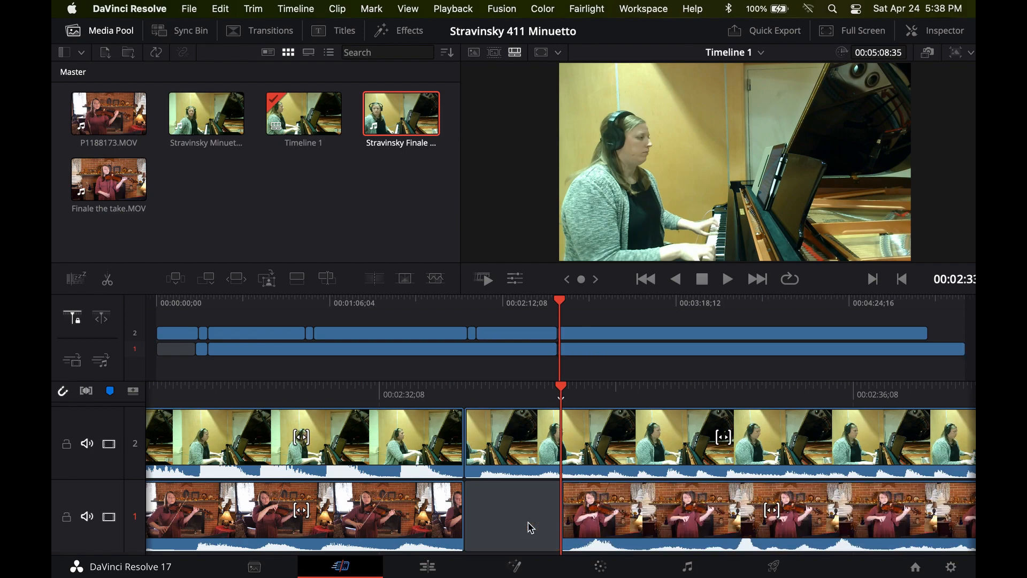
click(520, 510)
key(BackSpace)
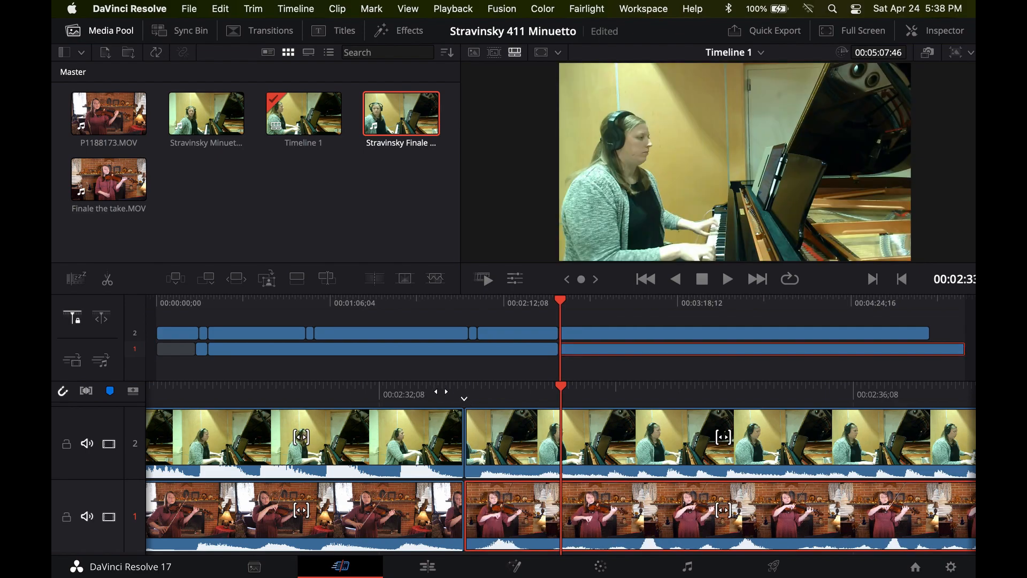
Extend the starts of both Finale clips slightly earlier, keeping the violin and piano flush against the end of the Minuetto
drag(372, 391, 733, 388)
key(space)
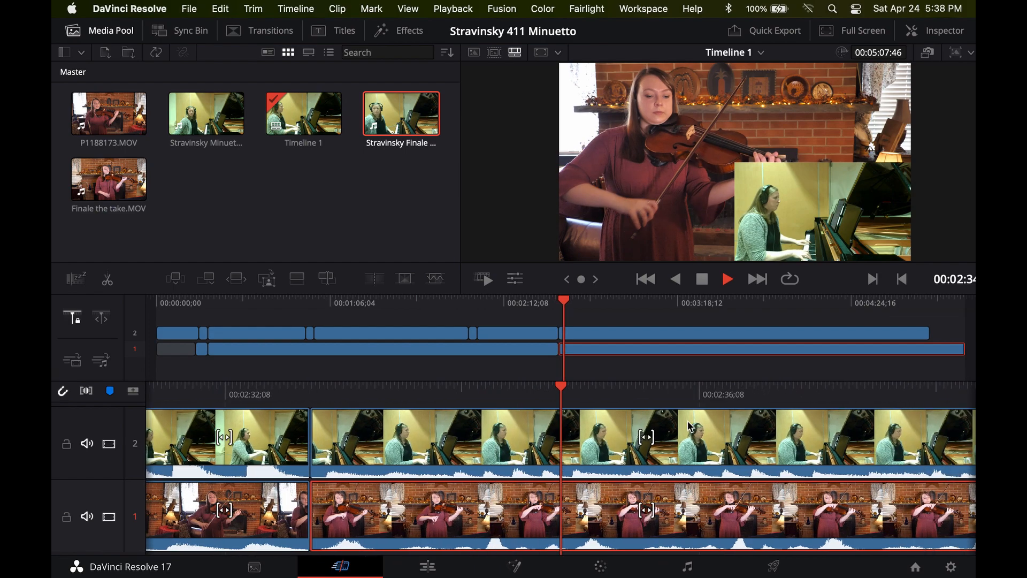
key(space)
drag(313, 394, 410, 395)
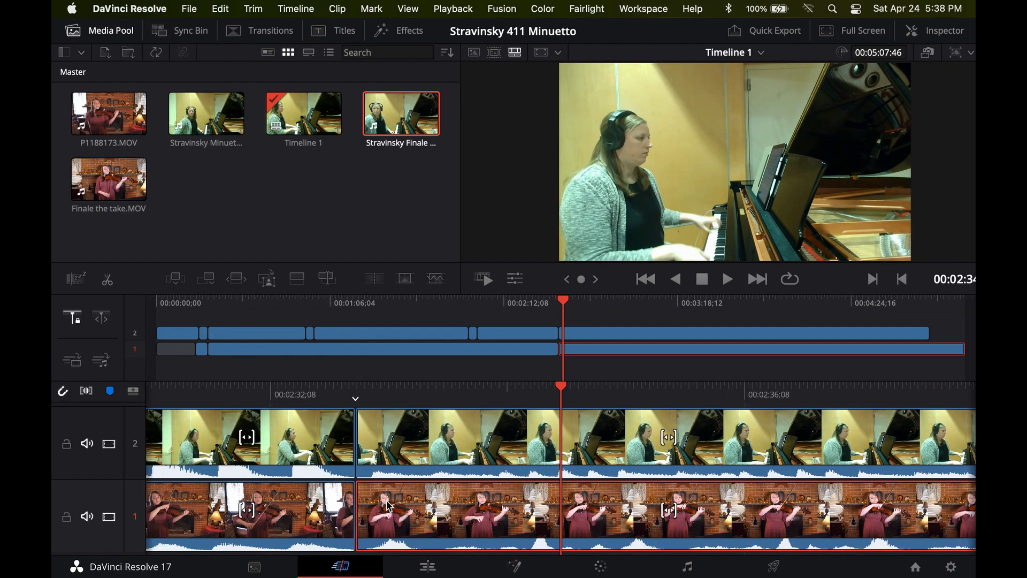
click(362, 510)
drag(348, 510, 339, 509)
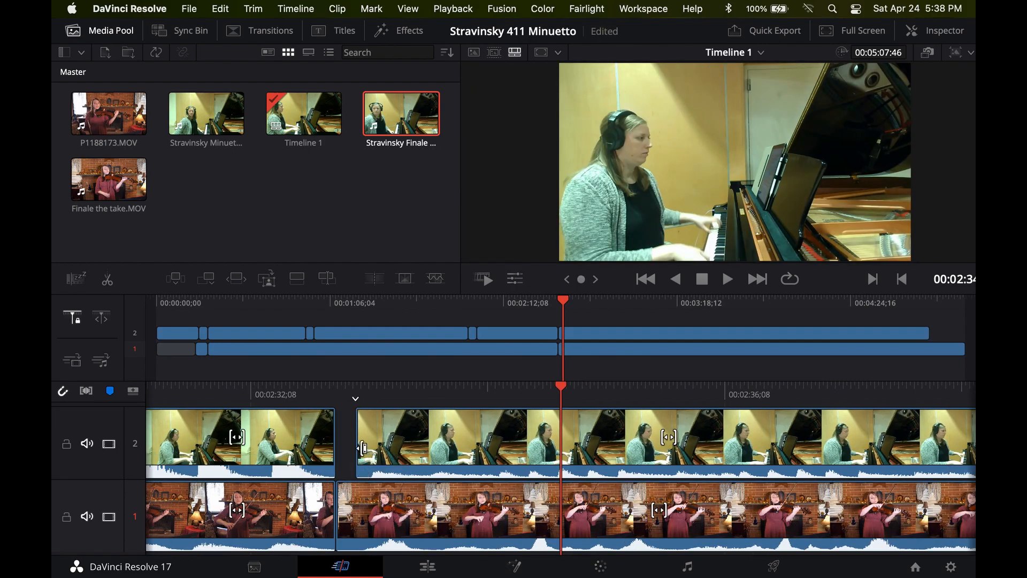
click(377, 445)
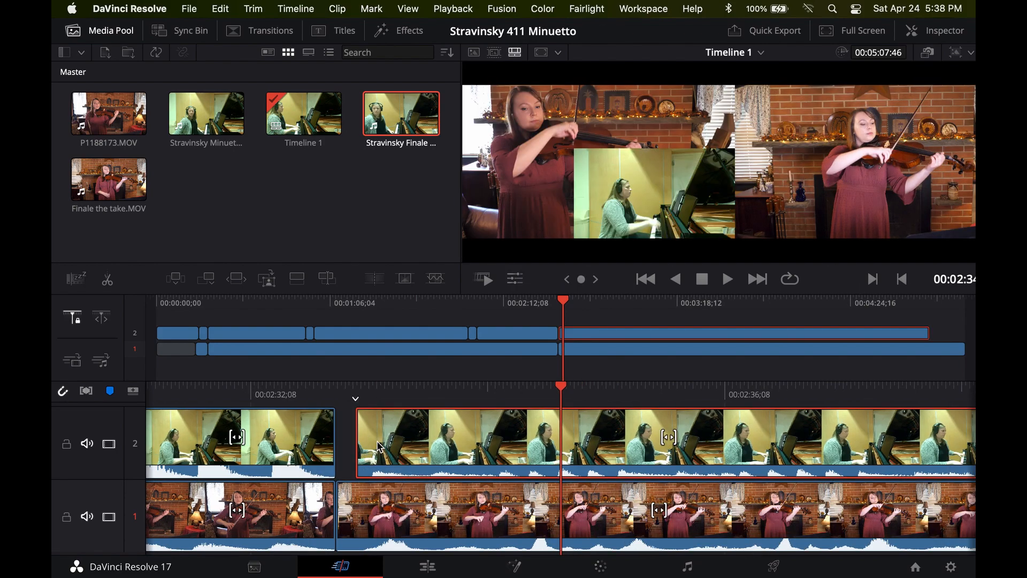
drag(365, 445, 353, 447)
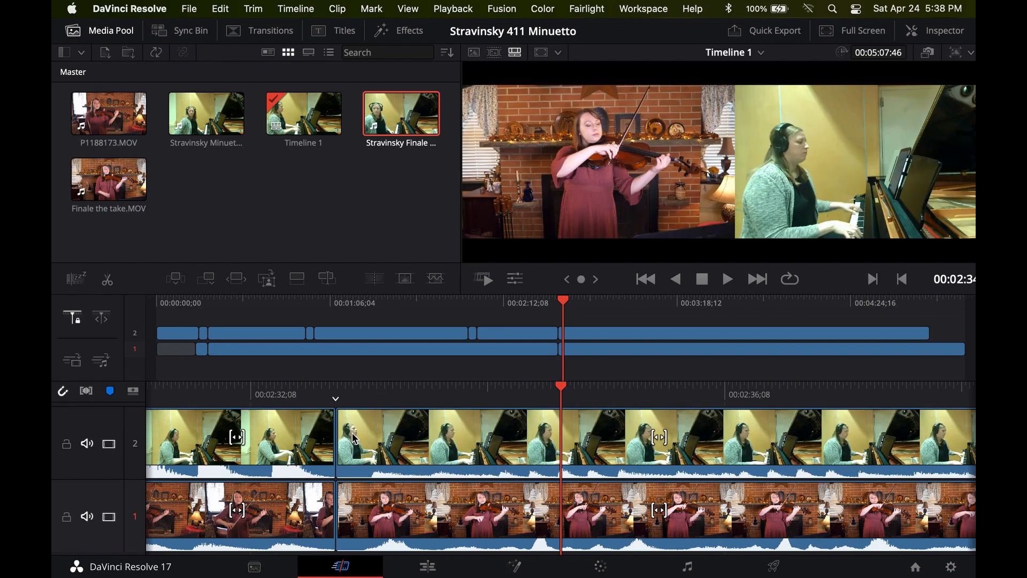
Play the Minuetto-to-Finale transition from about 00:02:29 and trim a few frames off the starts of both Finale clips
drag(365, 391, 883, 382)
key(XF86AudioRaiseVolume)
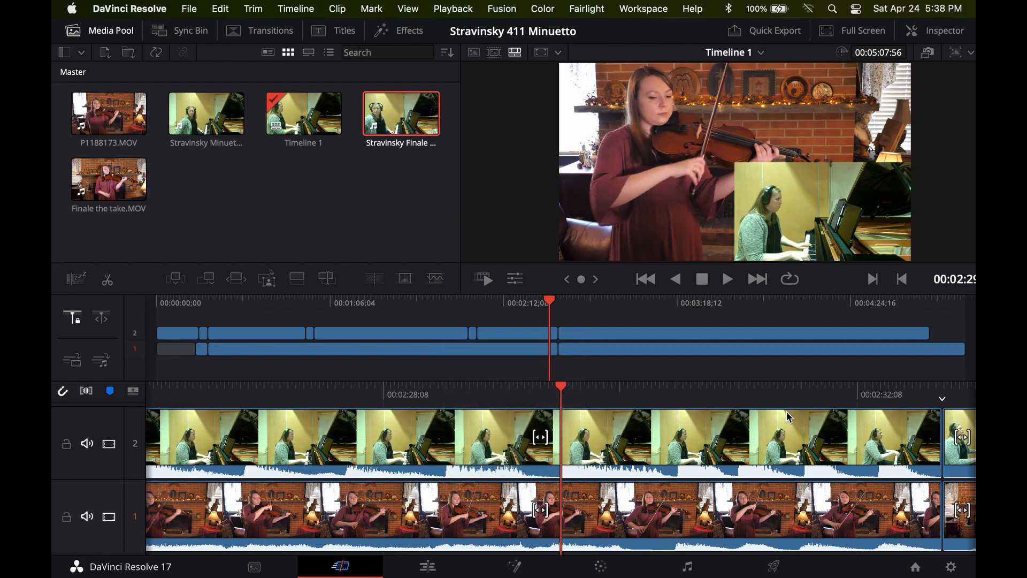
key(space)
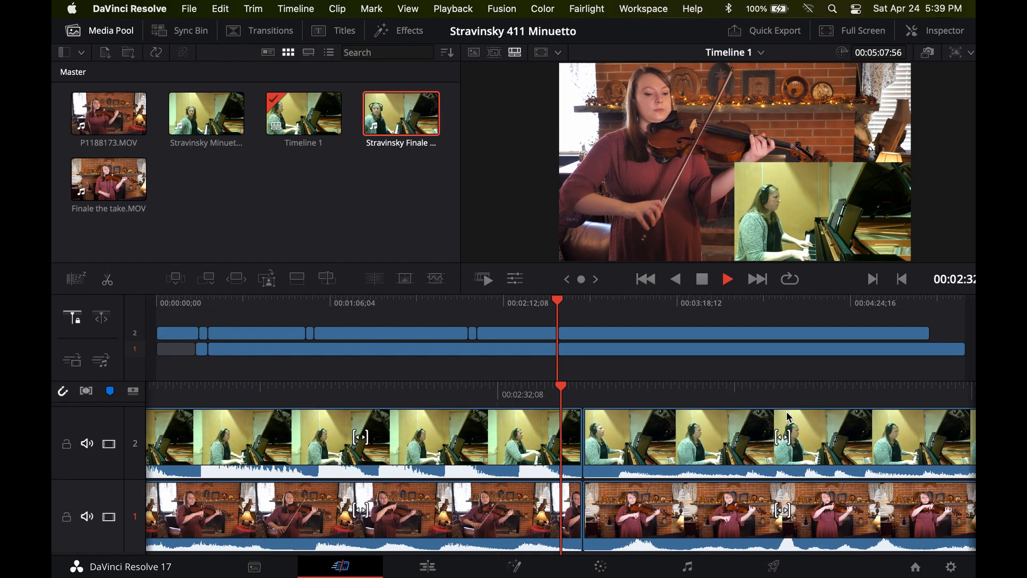
key(space)
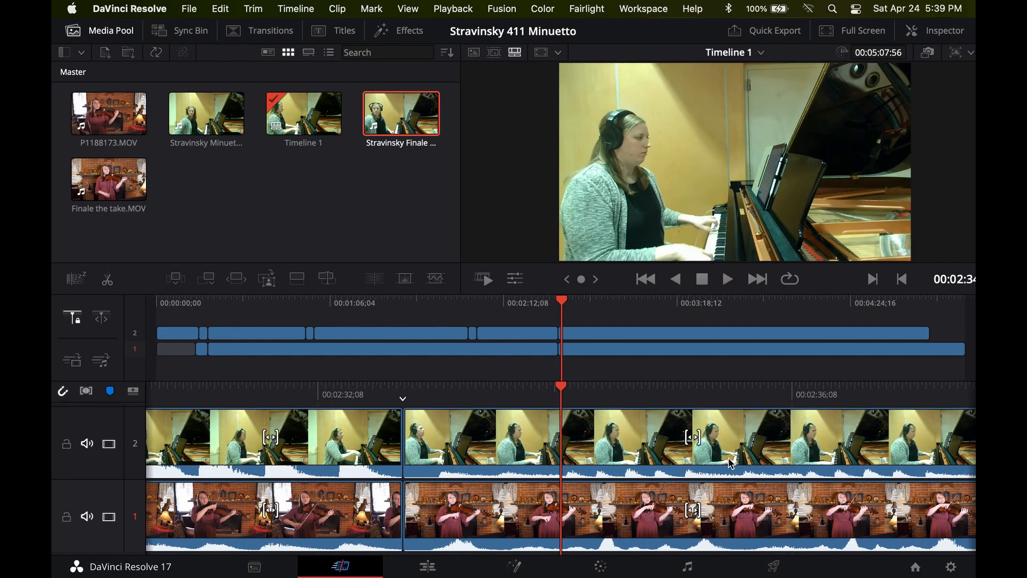
click(418, 504)
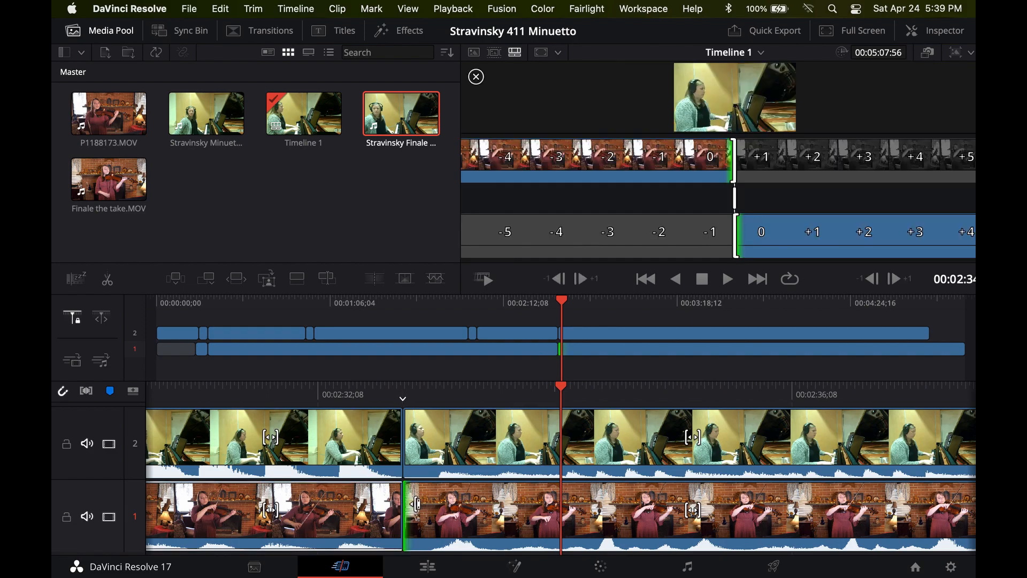
drag(417, 504, 435, 504)
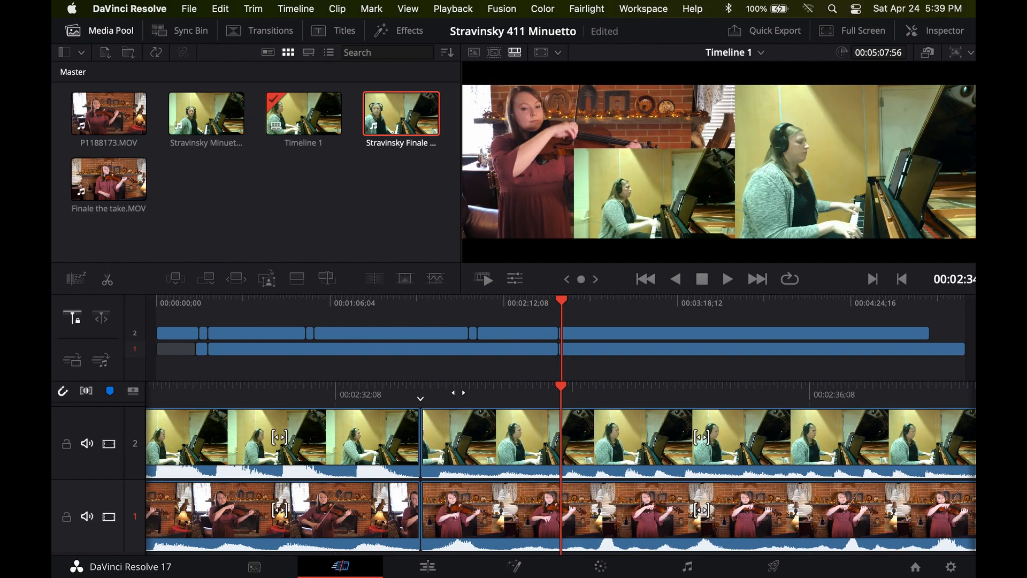
Shift the Finale piano clip slightly later against the violin, extend its start back to the Minuetto, and check the sync by playback
drag(457, 387, 974, 355)
drag(600, 392, 745, 385)
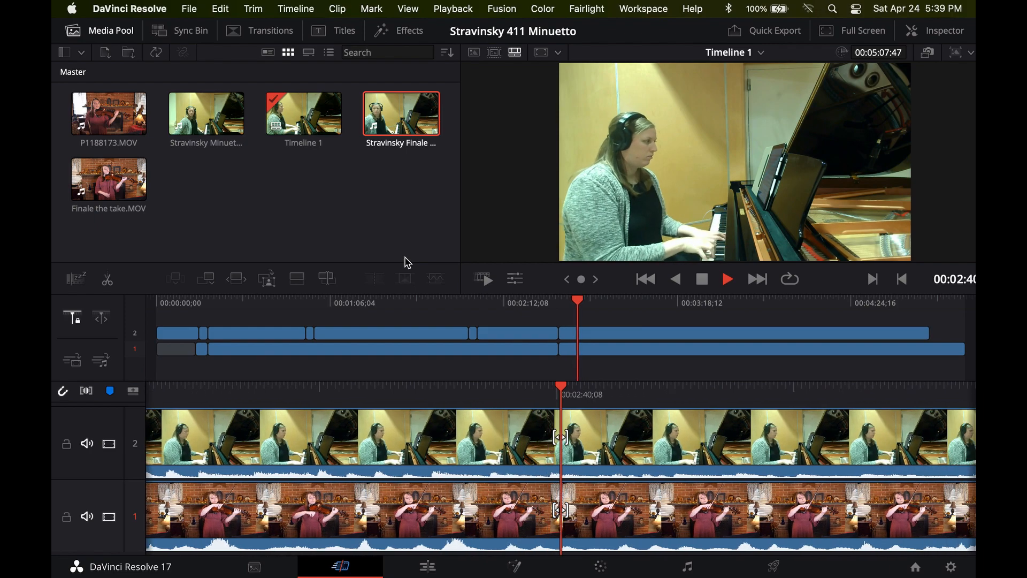
key(space)
drag(293, 401, 761, 405)
drag(172, 383, 426, 390)
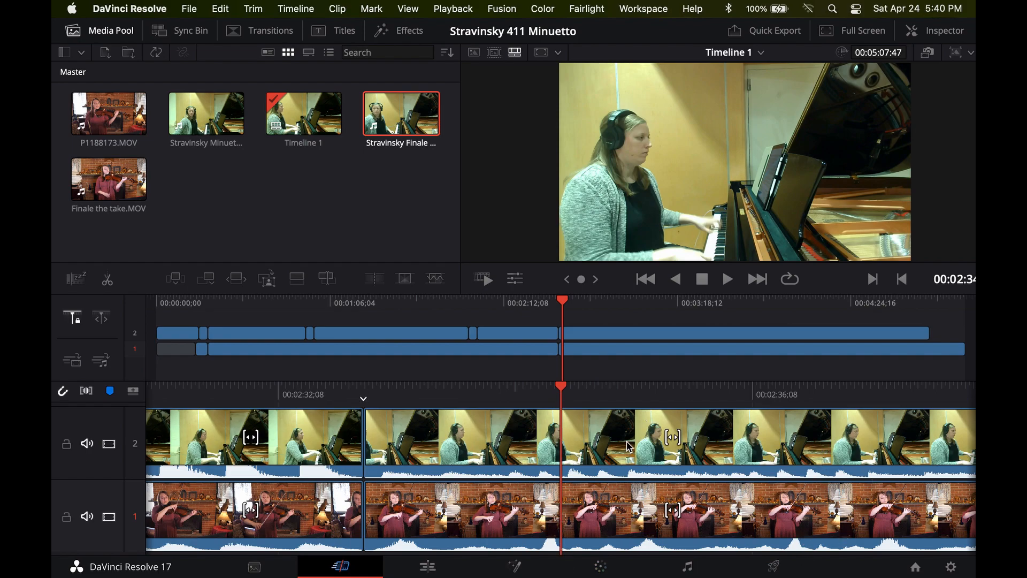
drag(640, 440, 642, 441)
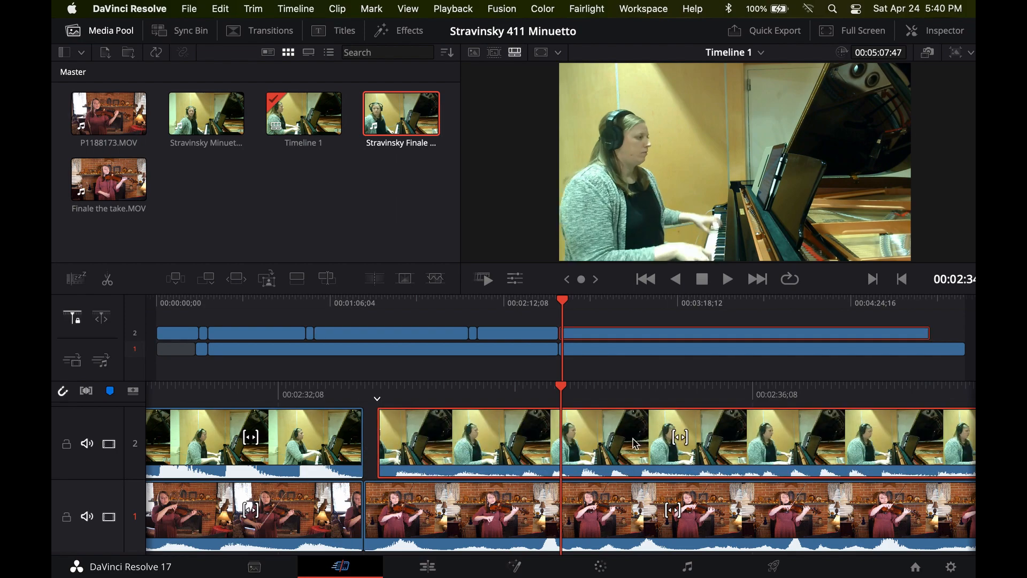
drag(388, 448, 363, 447)
drag(445, 391, 644, 418)
key(space)
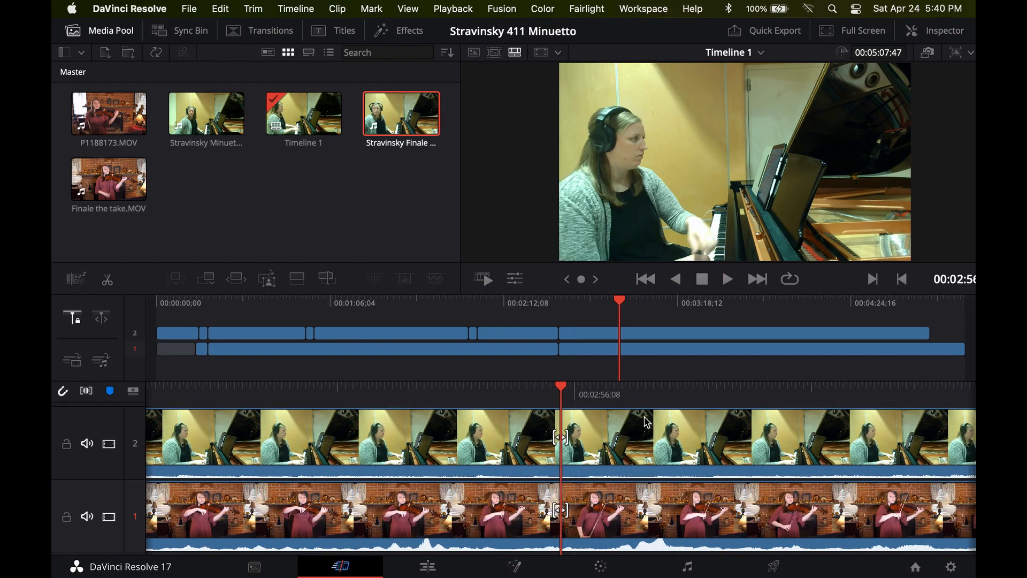
Split the Finale piano clip on track 2 near its end at about 00:04:53 and delete the leftover tail
drag(836, 302, 921, 307)
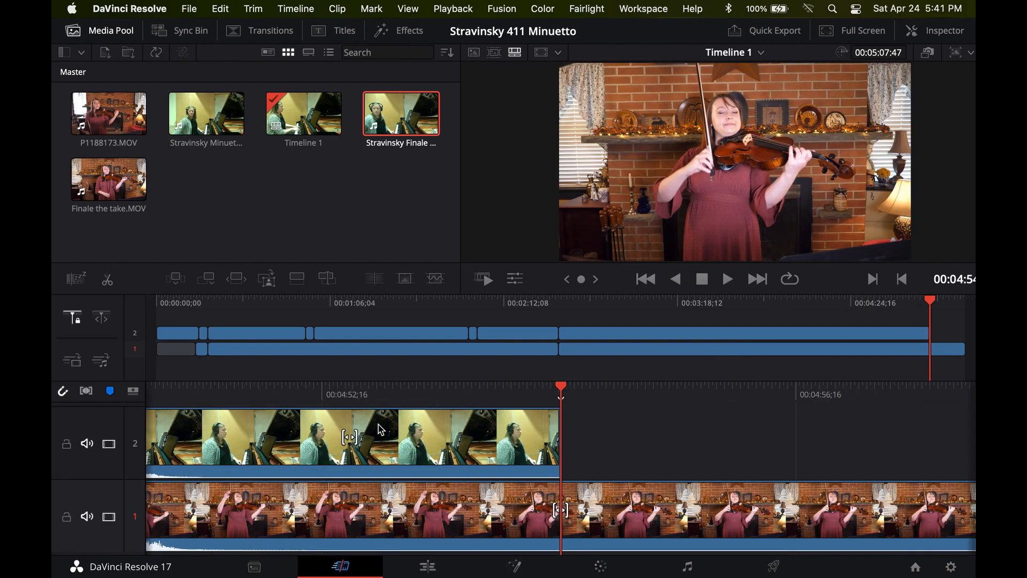
drag(362, 391, 482, 396)
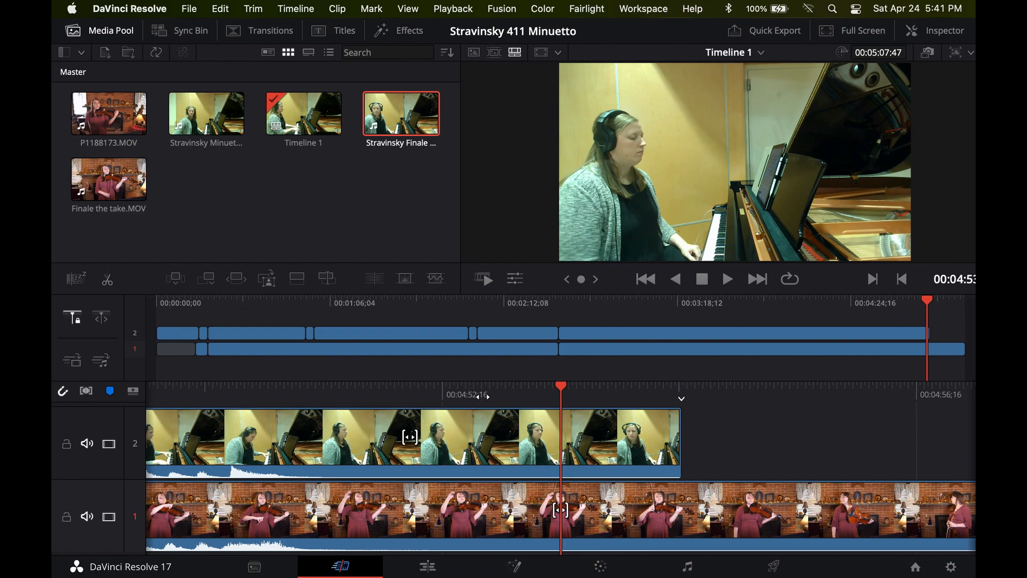
click(561, 444)
key(super+b)
click(649, 452)
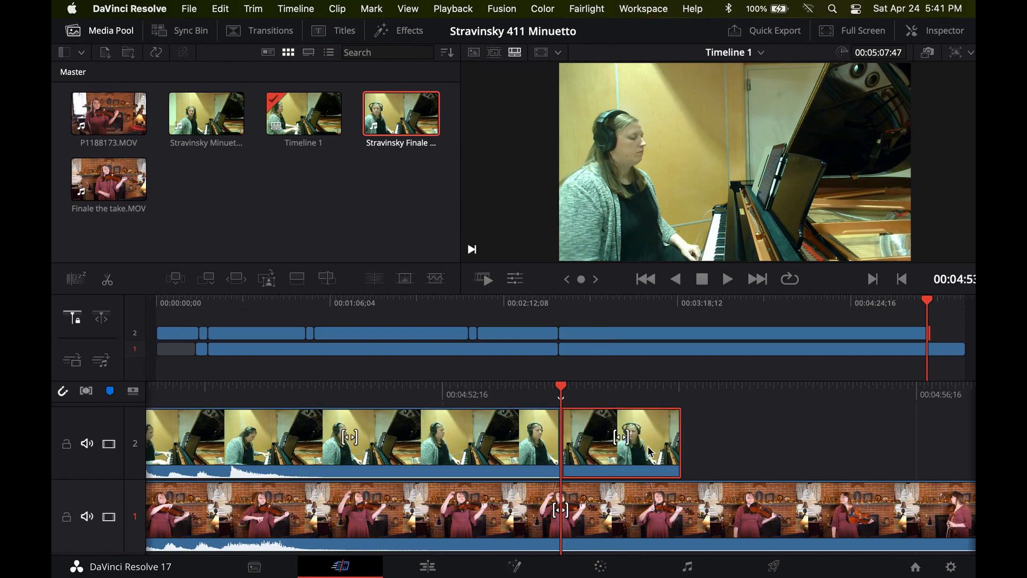
key(BackSpace)
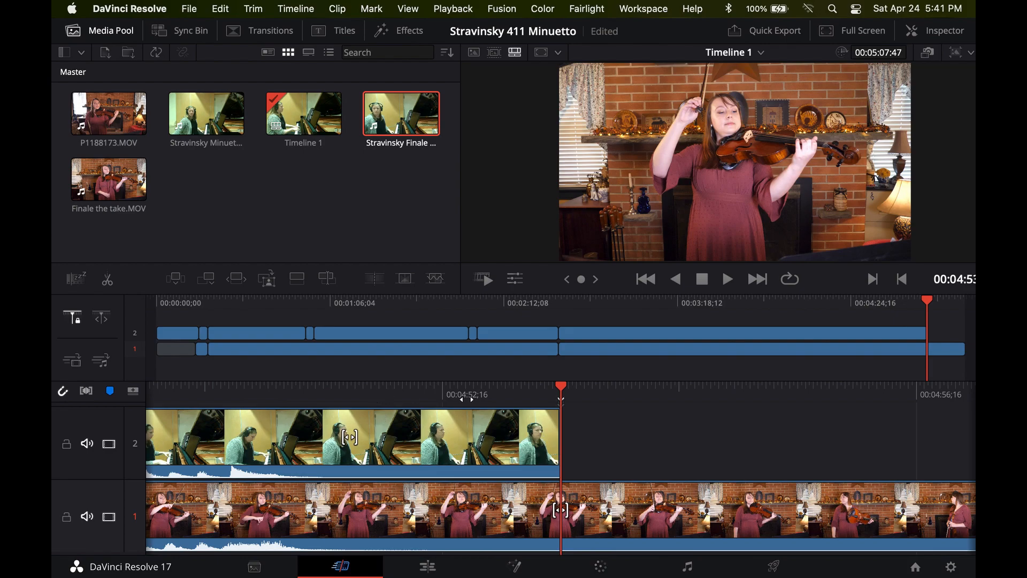
Split off a short closing segment of the Finale piano clip at about 00:04:52 and save the project
key(j)
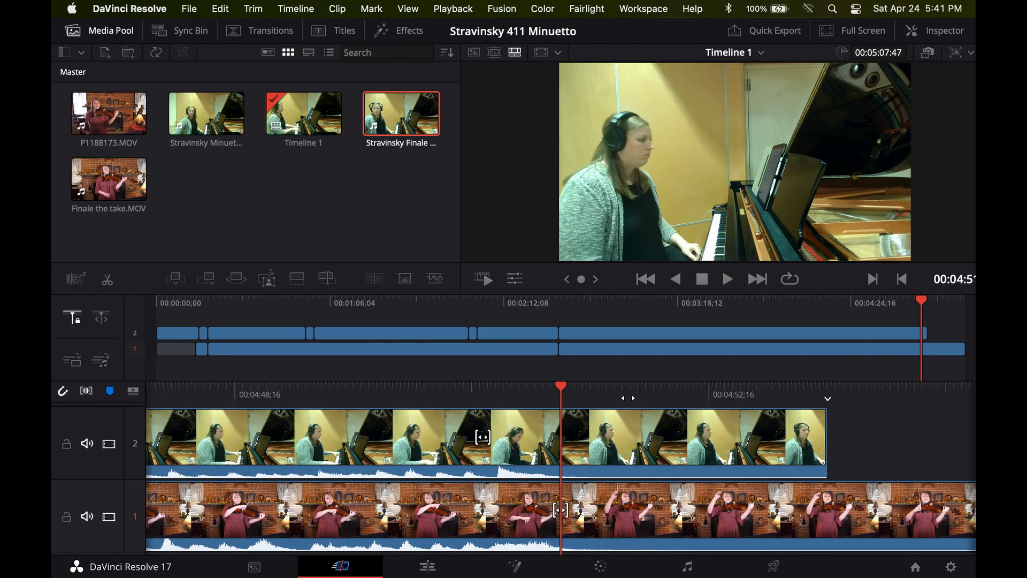
key(l)
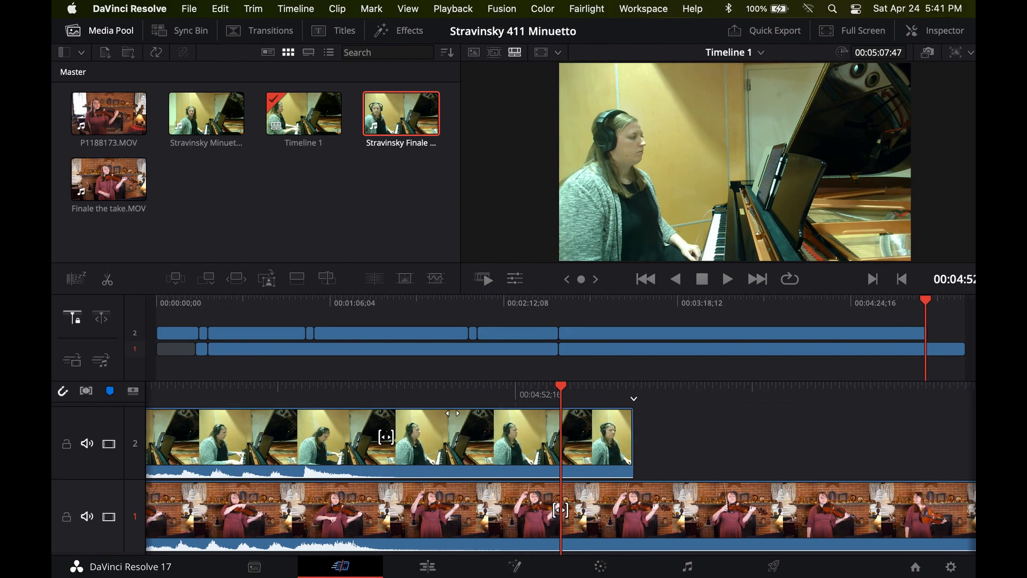
click(577, 440)
key(super+b)
key(super+s)
Set the clip speed of the short closing piano segment to -2.33, trying other speeds and checking them by playback
click(515, 278)
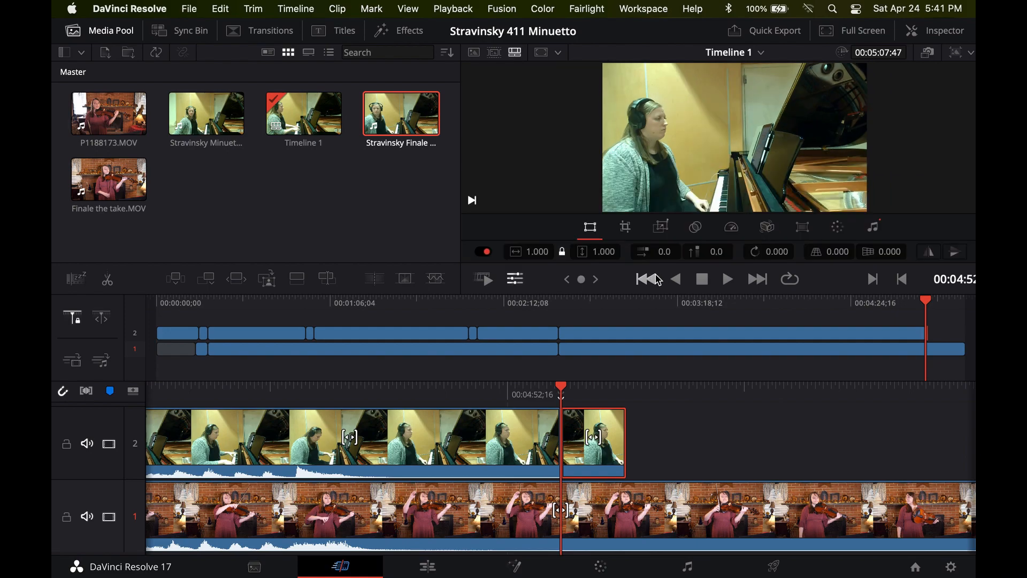
click(734, 235)
drag(702, 253, 656, 253)
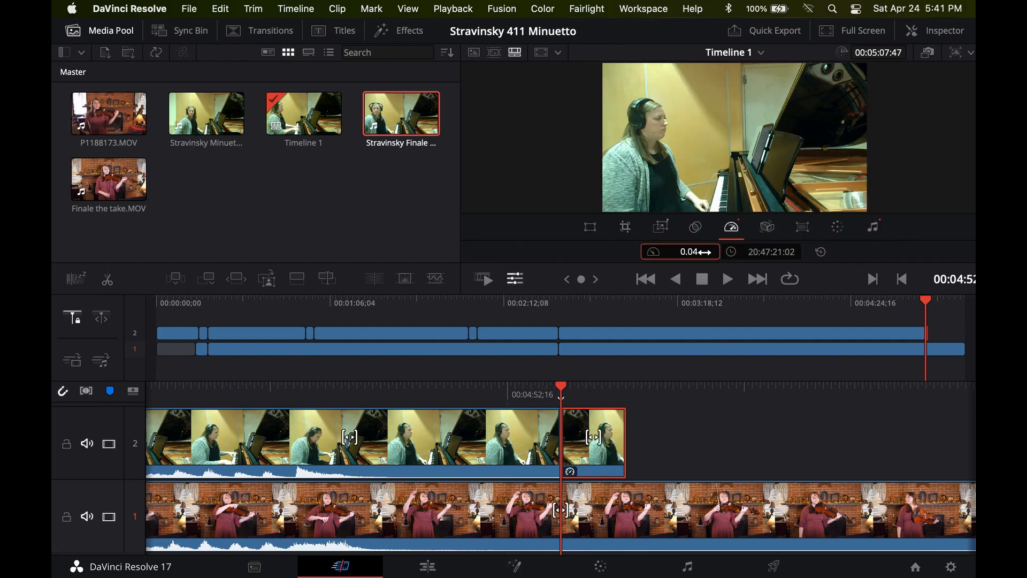
drag(699, 252, 625, 252)
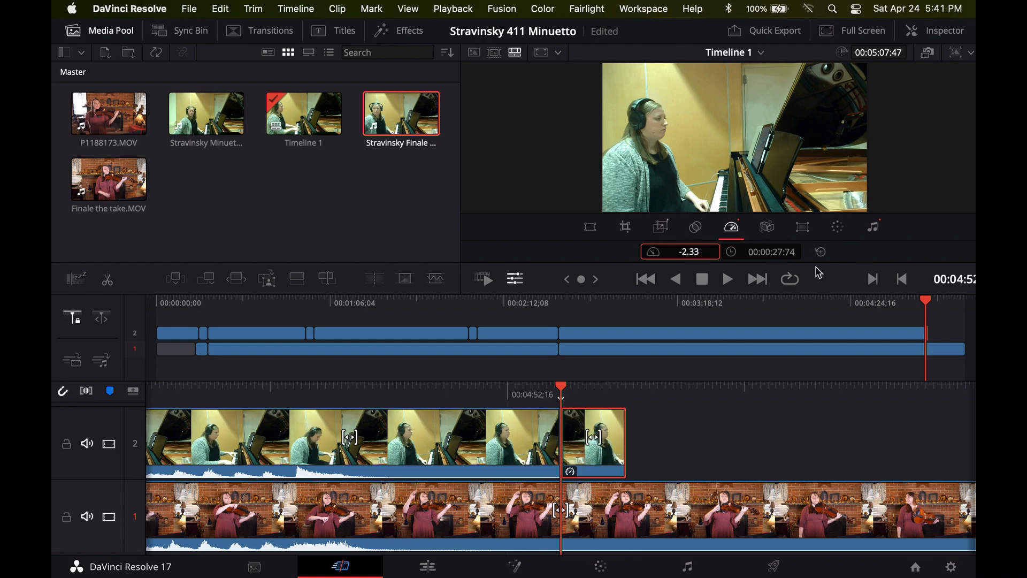
drag(690, 252, 601, 252)
drag(690, 252, 656, 252)
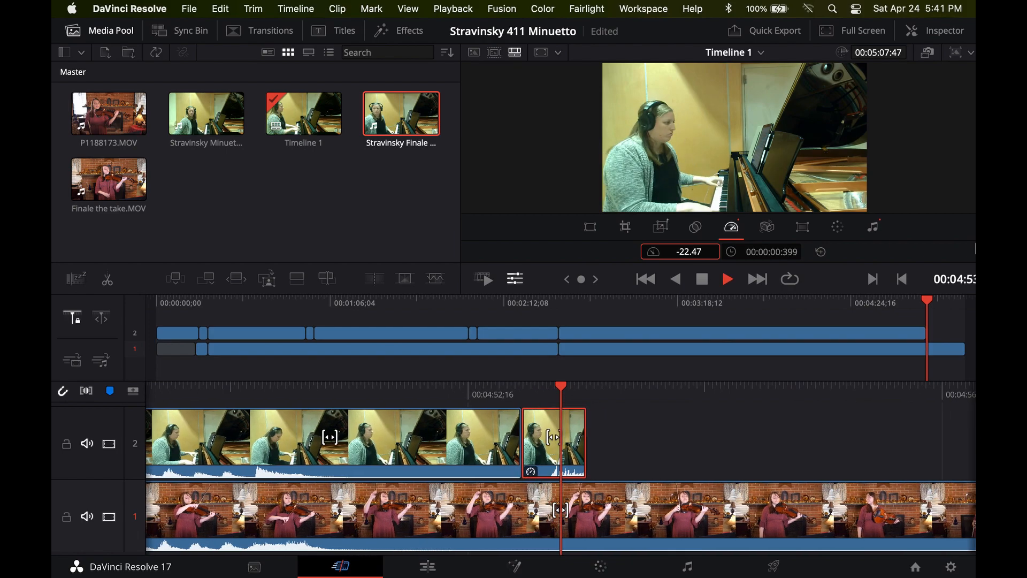
key(space)
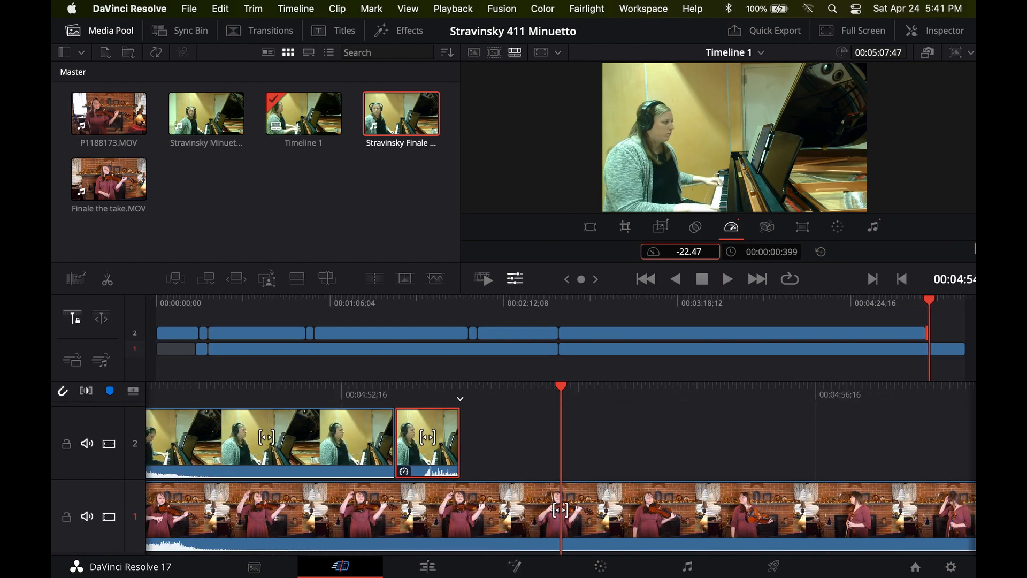
drag(688, 252, 742, 251)
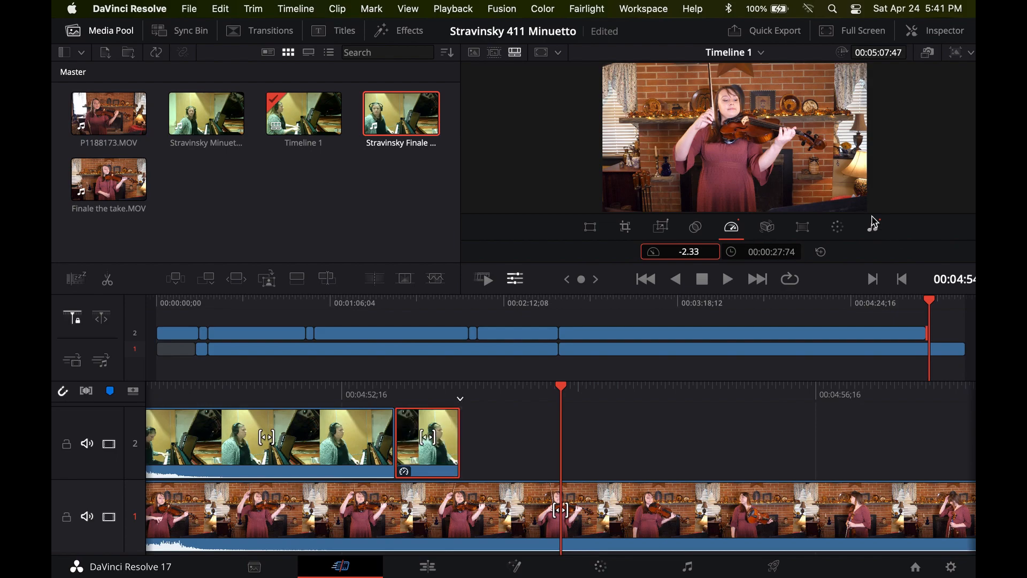
Copy the retimed closing piano segment and paste the duplicate directly after it on track 2
right_click(513, 442)
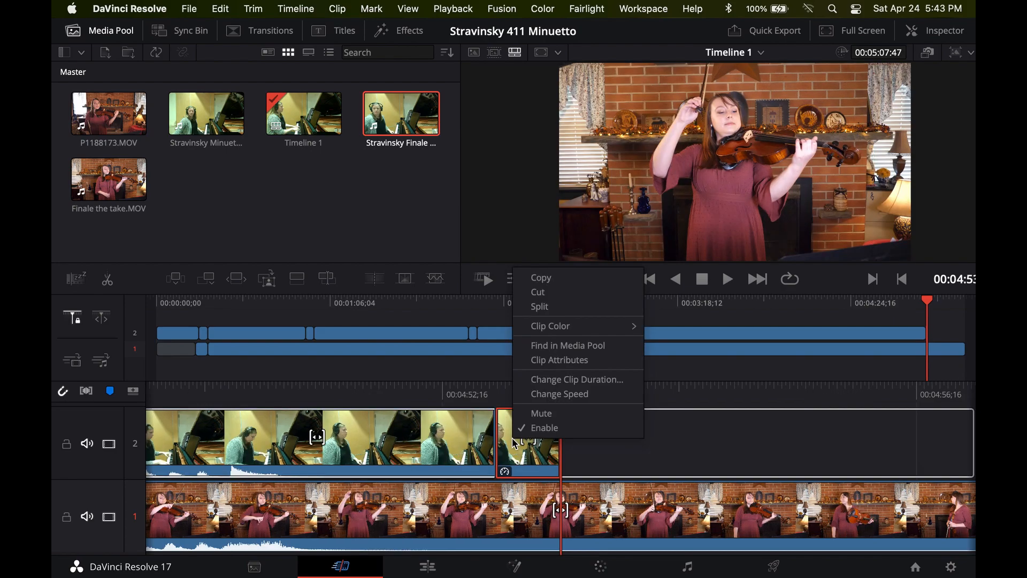
click(512, 442)
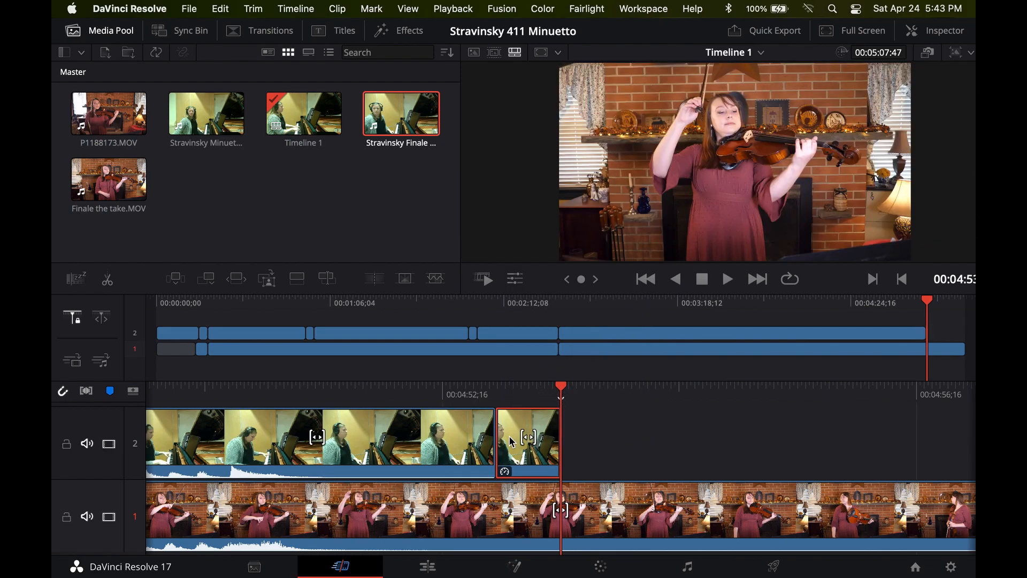
key(super+v)
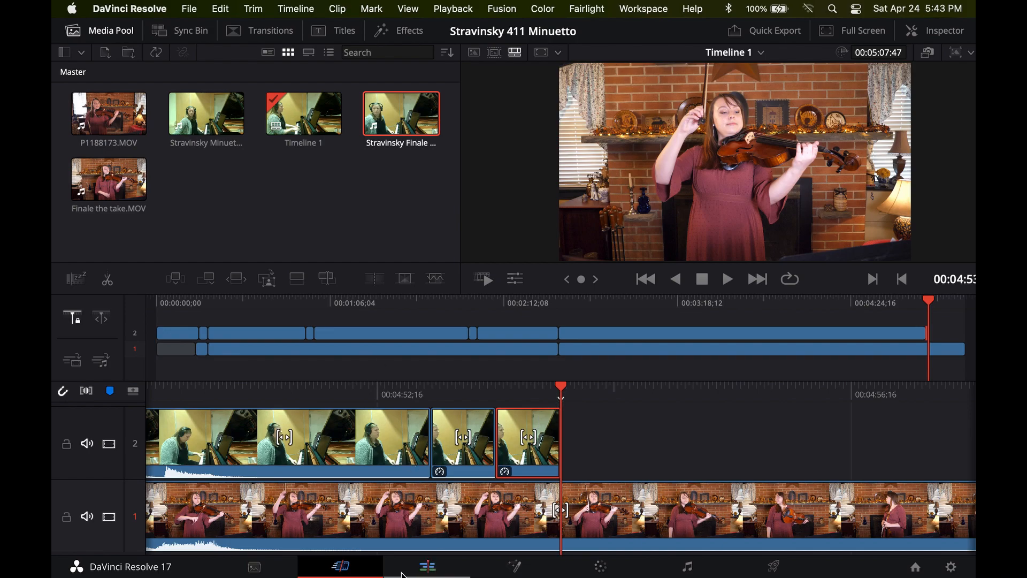
Enable retime controls on the second short closing piano segment on track 2 and reverse that segment
click(427, 570)
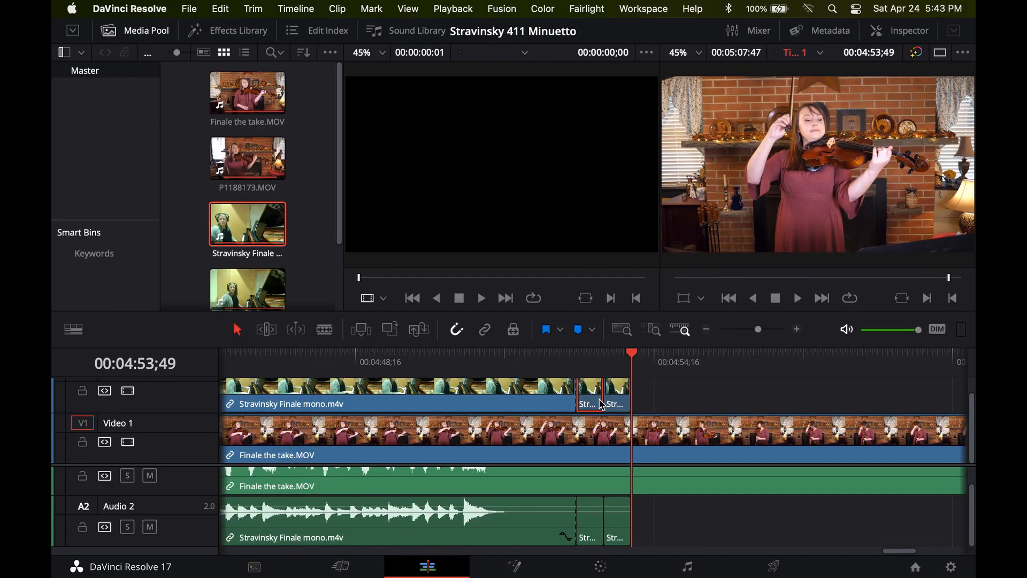
right_click(619, 395)
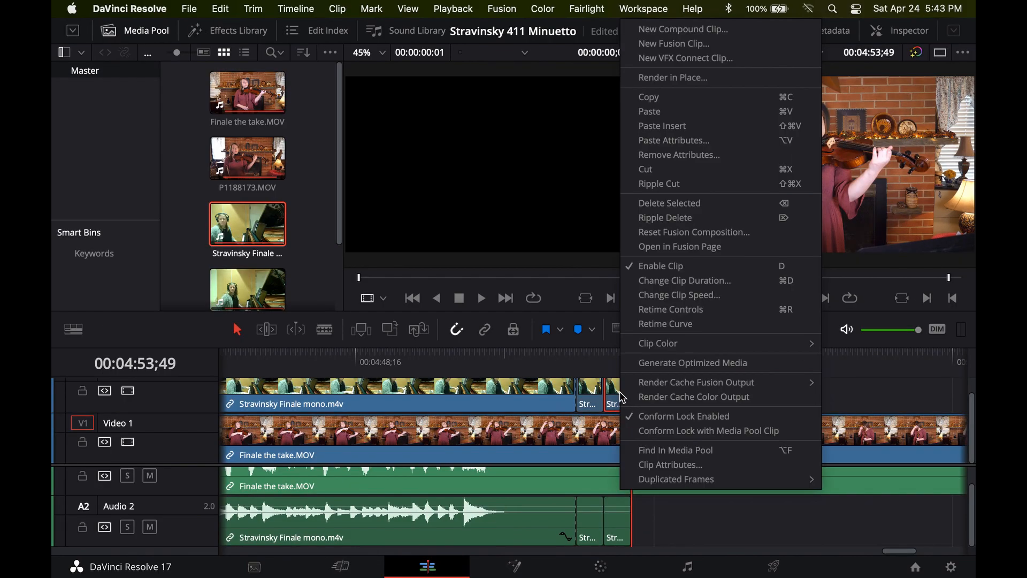
click(671, 310)
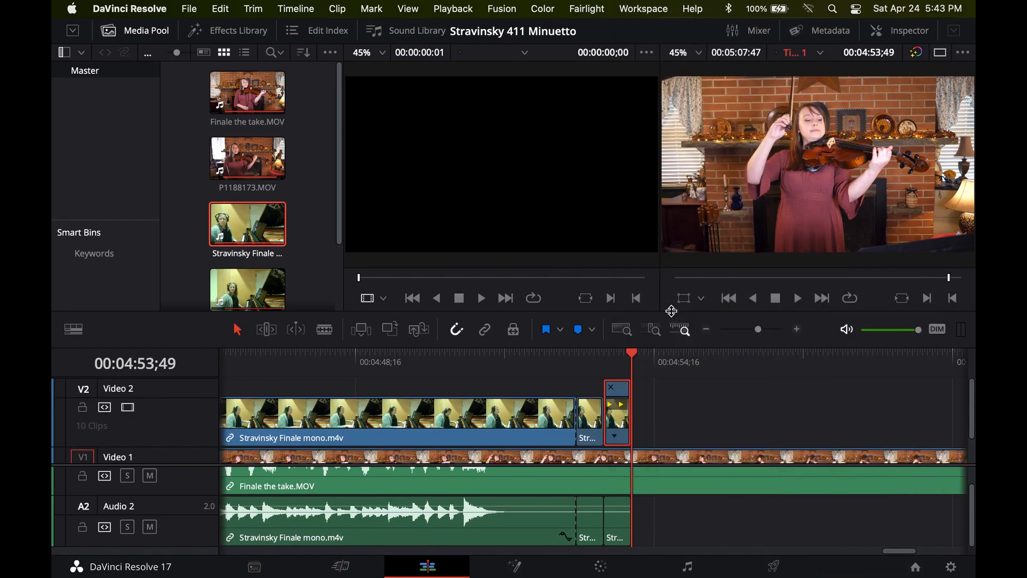
click(615, 438)
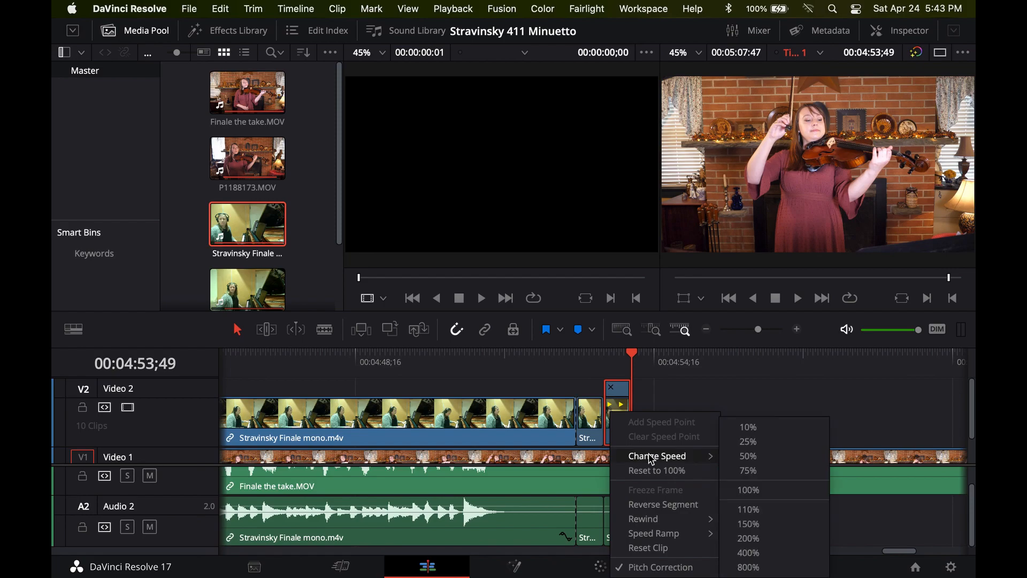
click(661, 507)
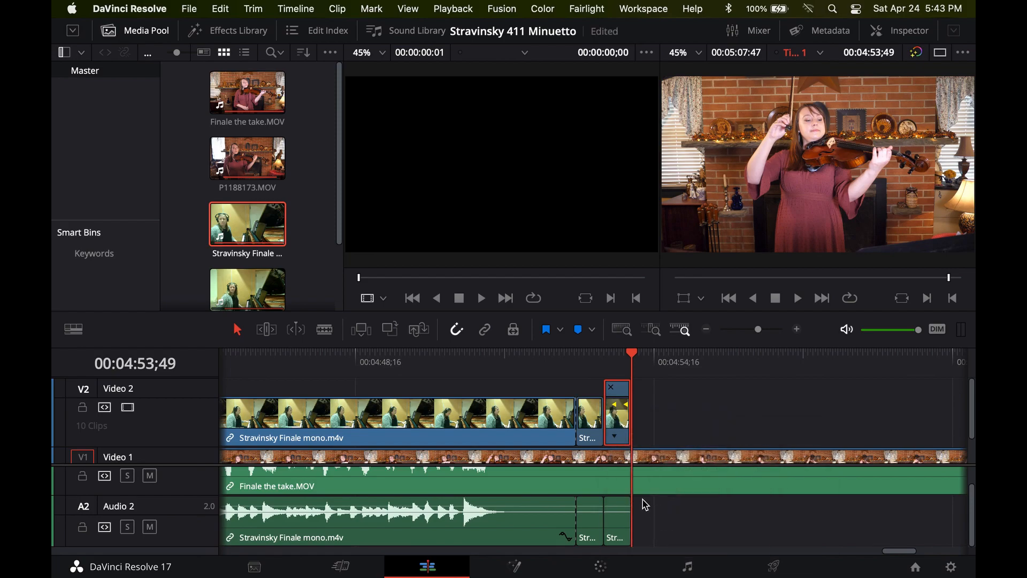
Split the Finale violin clip on track 1 at about 00:04:54;52 and delete the leftover tail
click(368, 572)
drag(422, 396, 344, 415)
drag(608, 386, 562, 394)
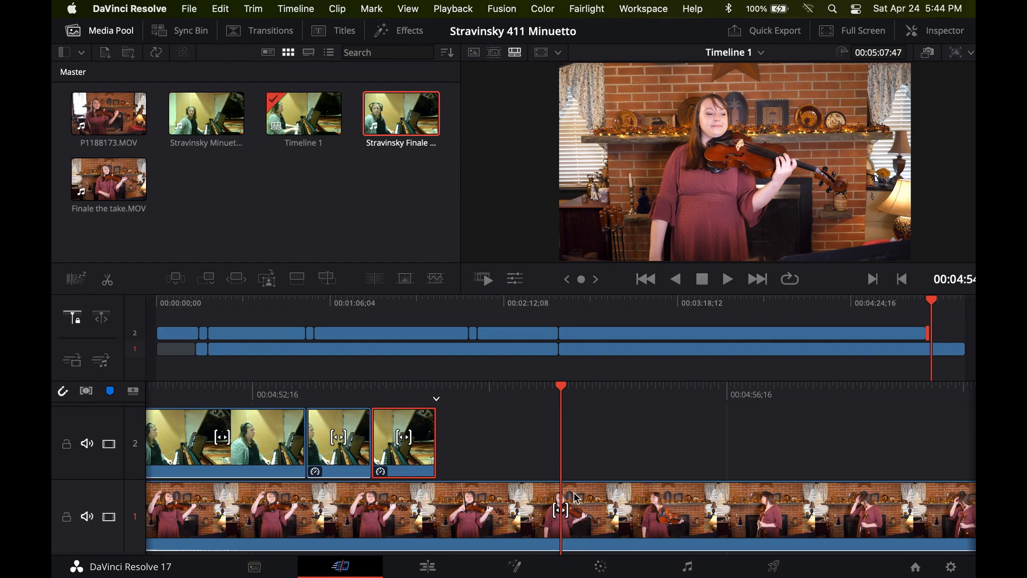
key(super+b)
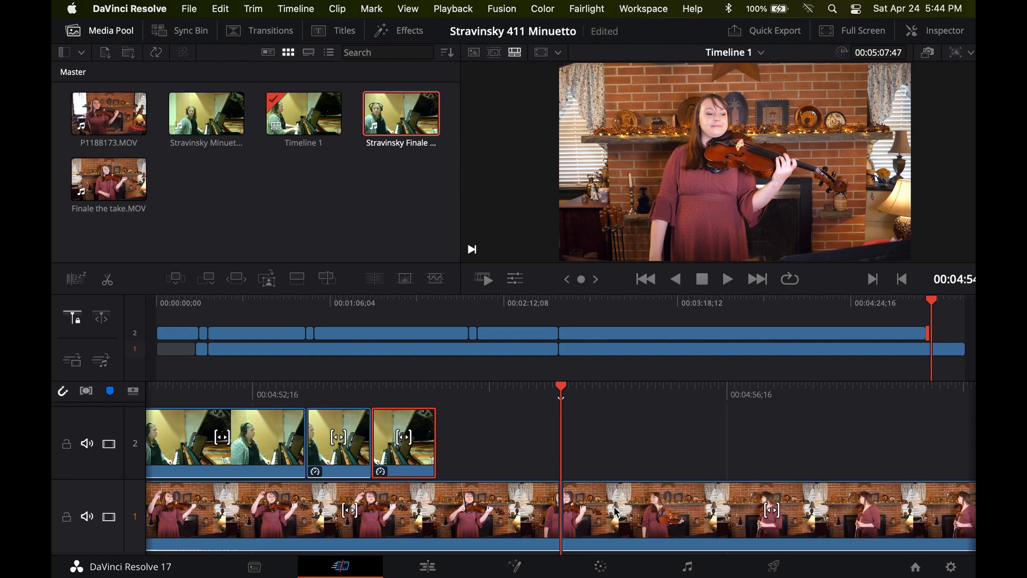
key(Delete)
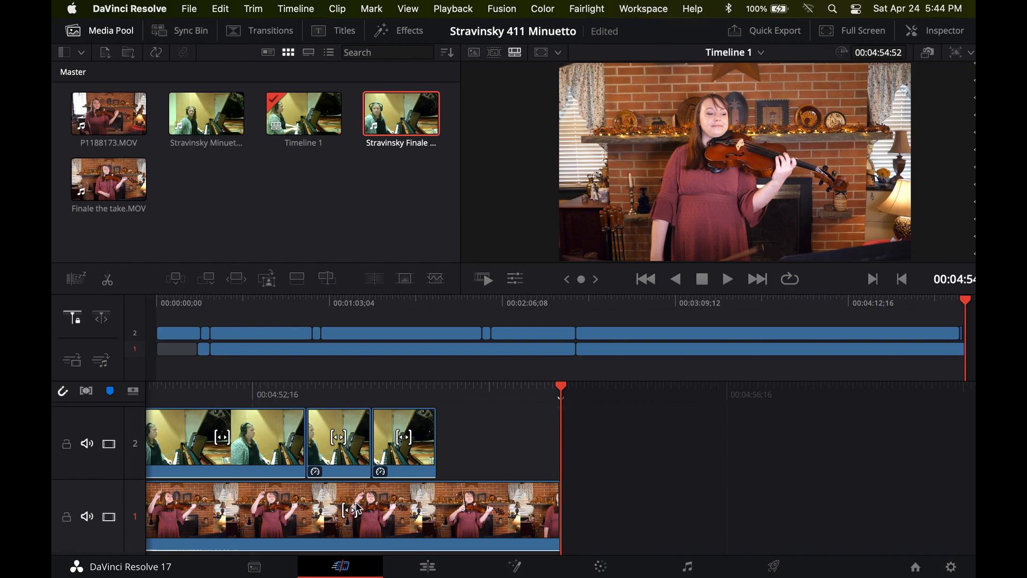
Paste two more copies of the short closing piano segments on track 2, ending the last one level with the violin clip
click(352, 415)
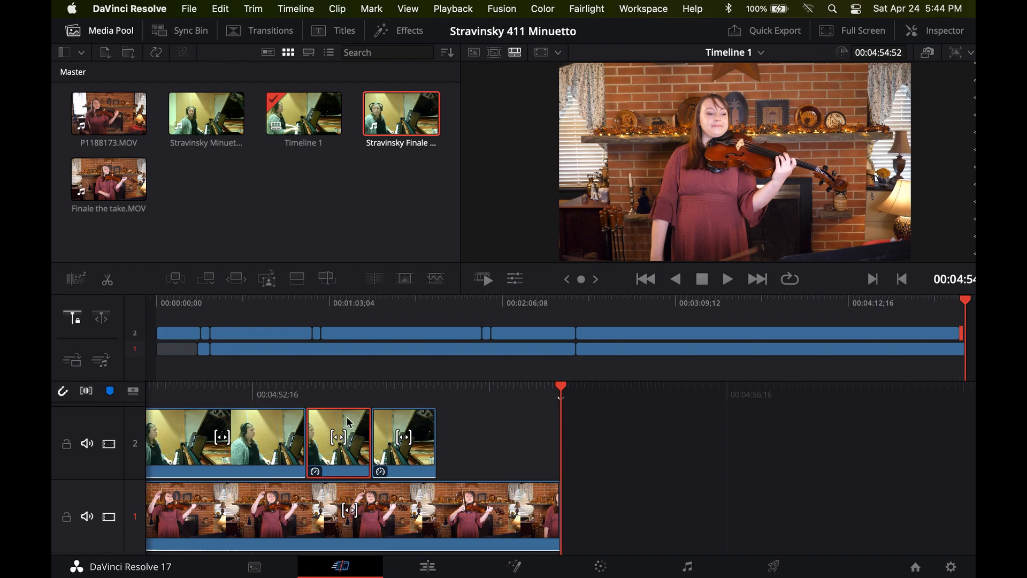
drag(428, 395, 557, 395)
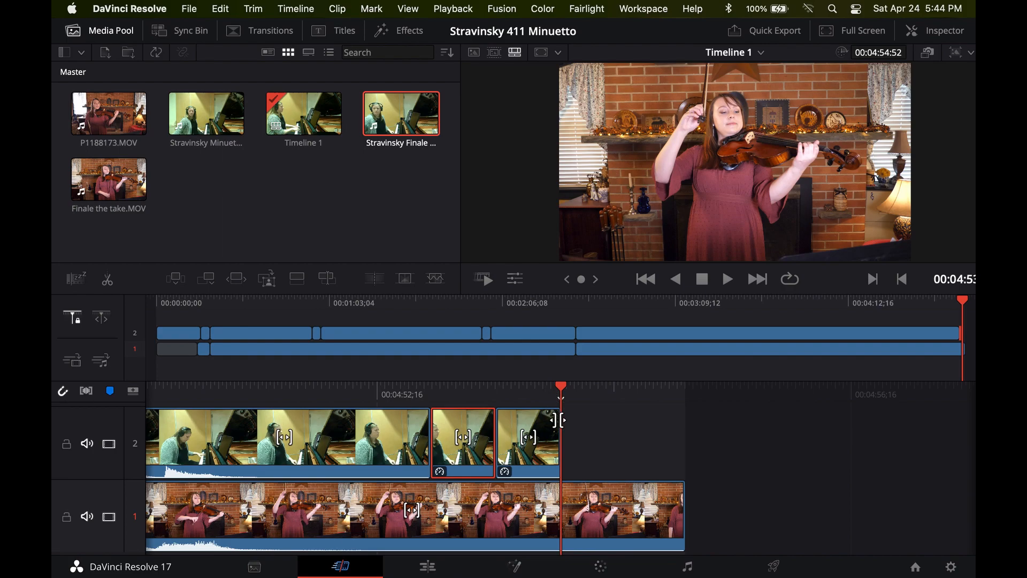
key(super+v)
click(464, 423)
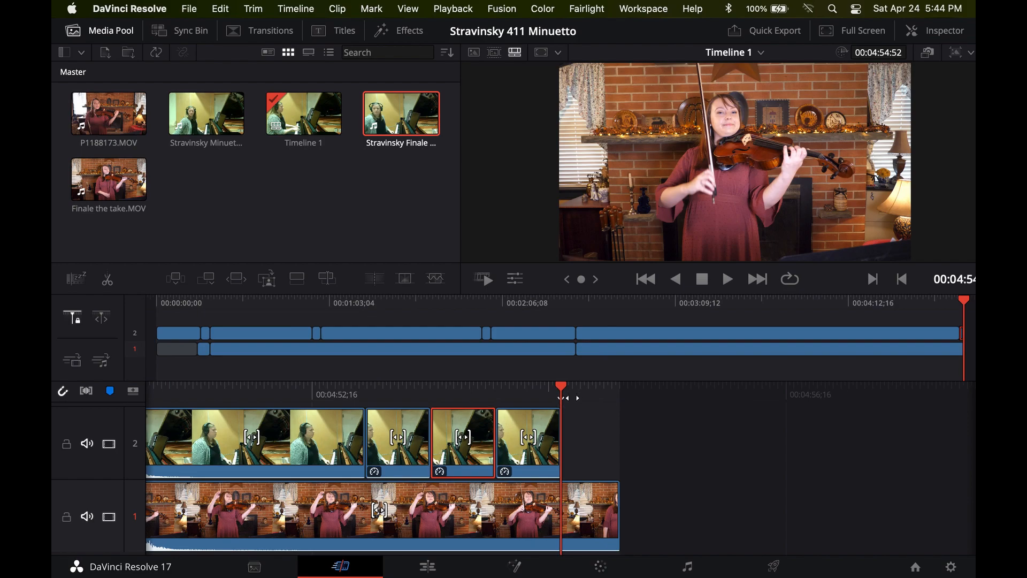
key(super+v)
drag(547, 431, 547, 439)
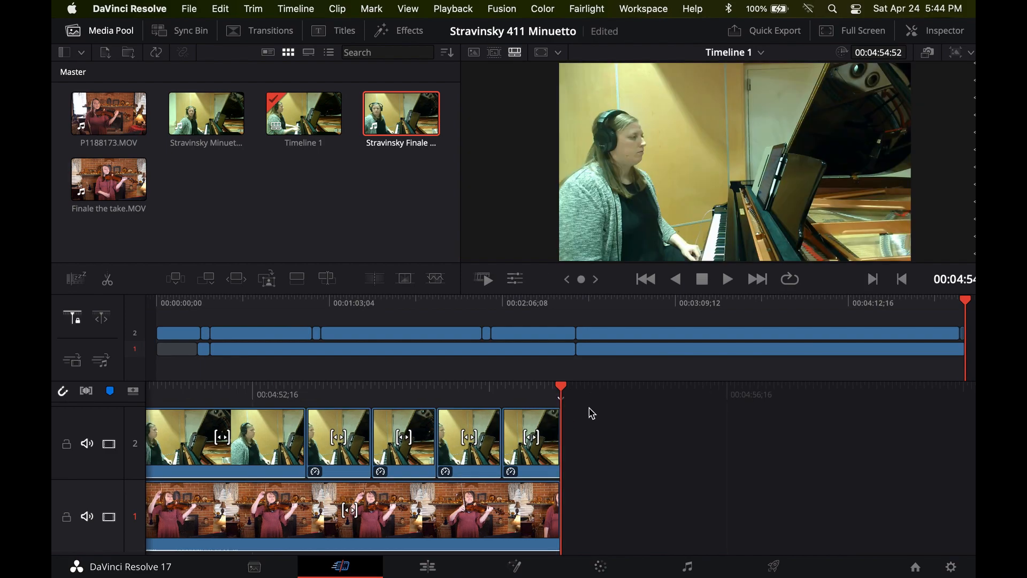
Review the Minuetto's picture-in-picture transition by playing from about 00:00:14 to 00:00:20, and inspect the short piano segments' boundaries along the timeline
drag(476, 391, 754, 396)
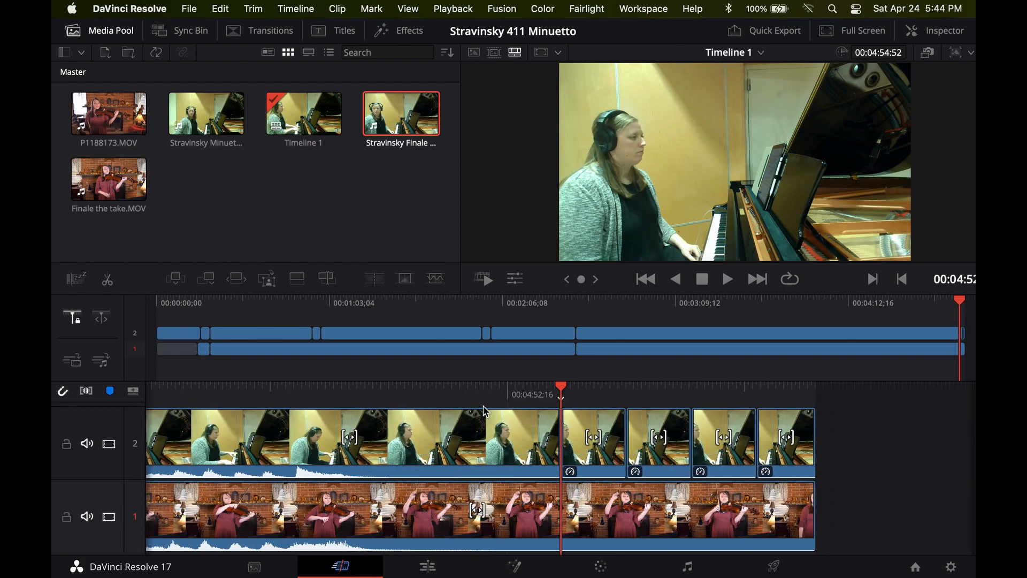
drag(847, 300, 542, 321)
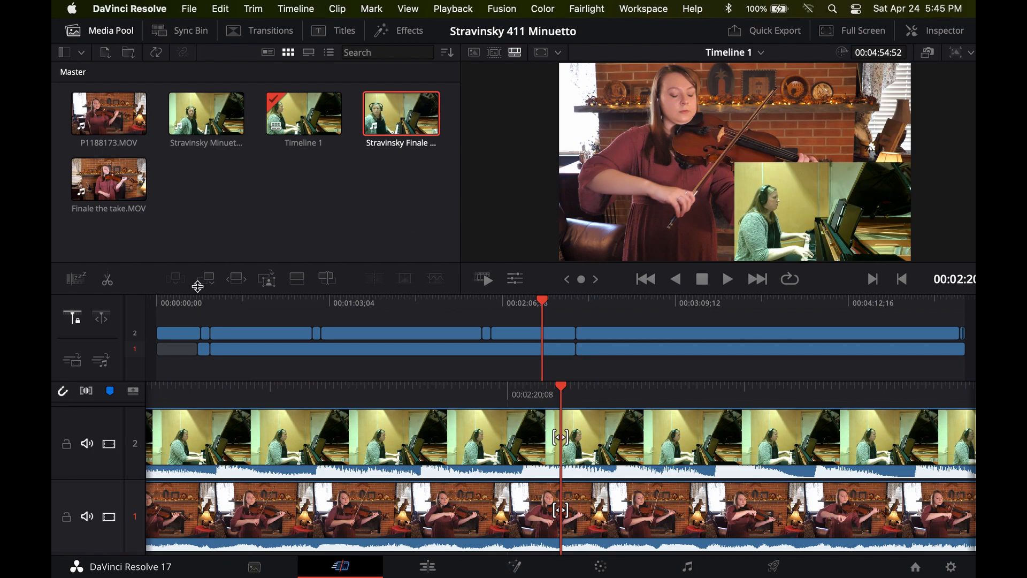
click(198, 303)
drag(172, 308, 197, 305)
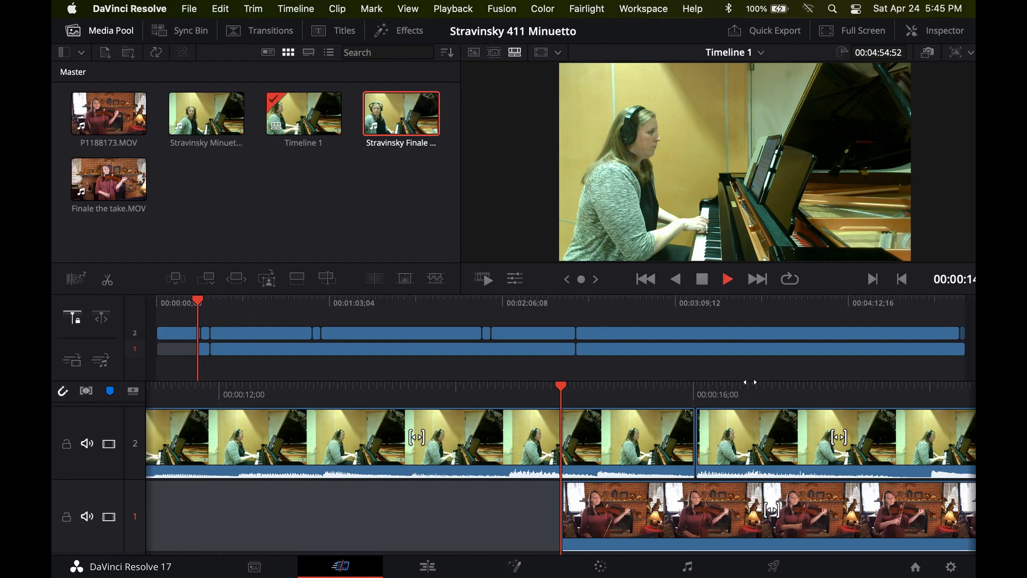
key(space)
key(space)
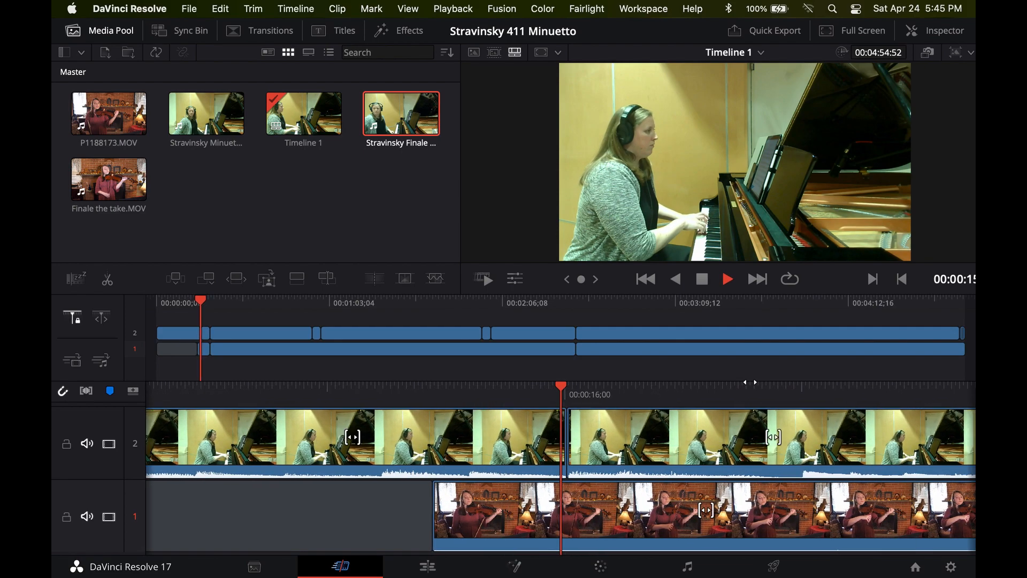
key(space)
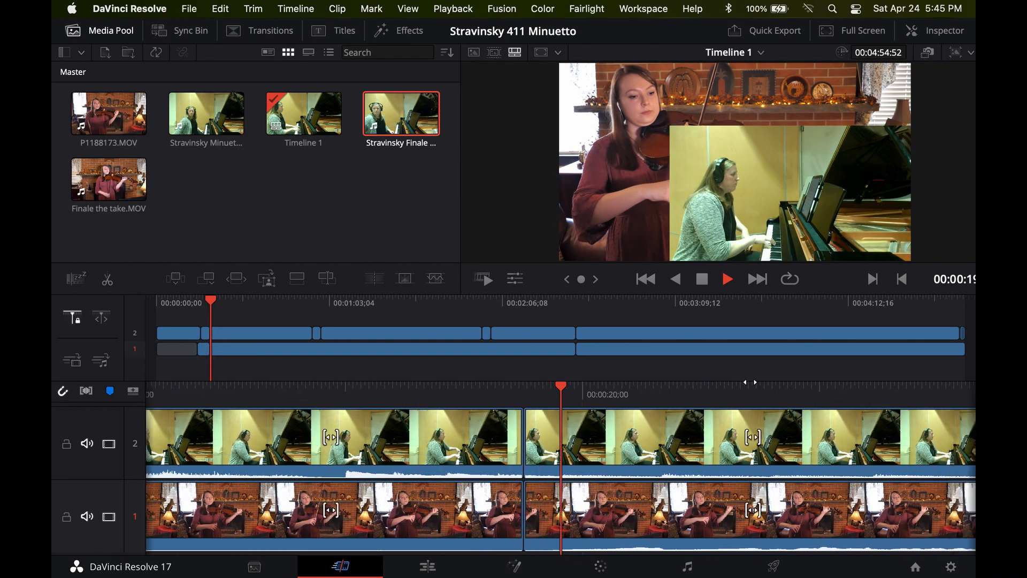
key(space)
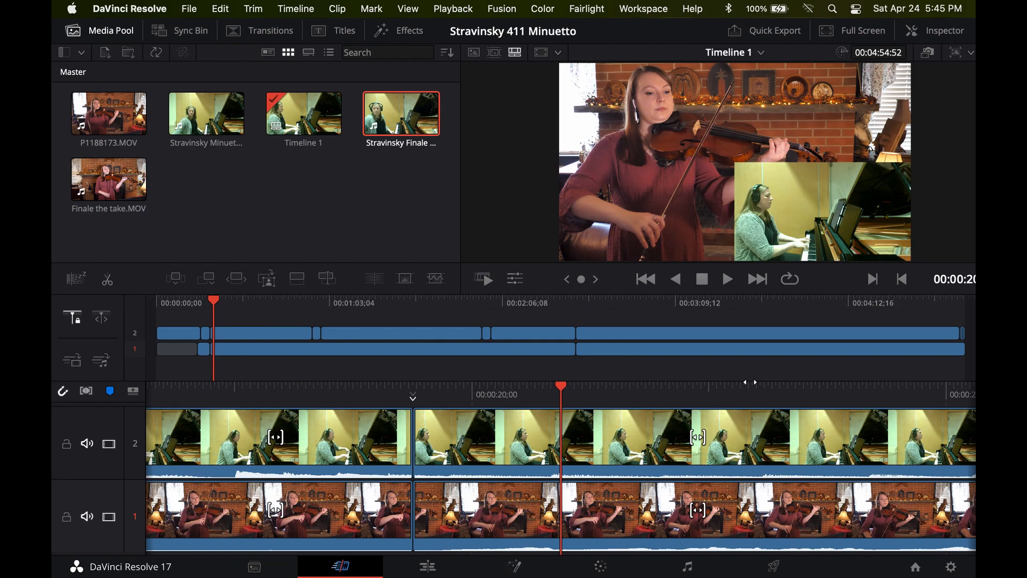
click(336, 423)
drag(348, 382, 484, 405)
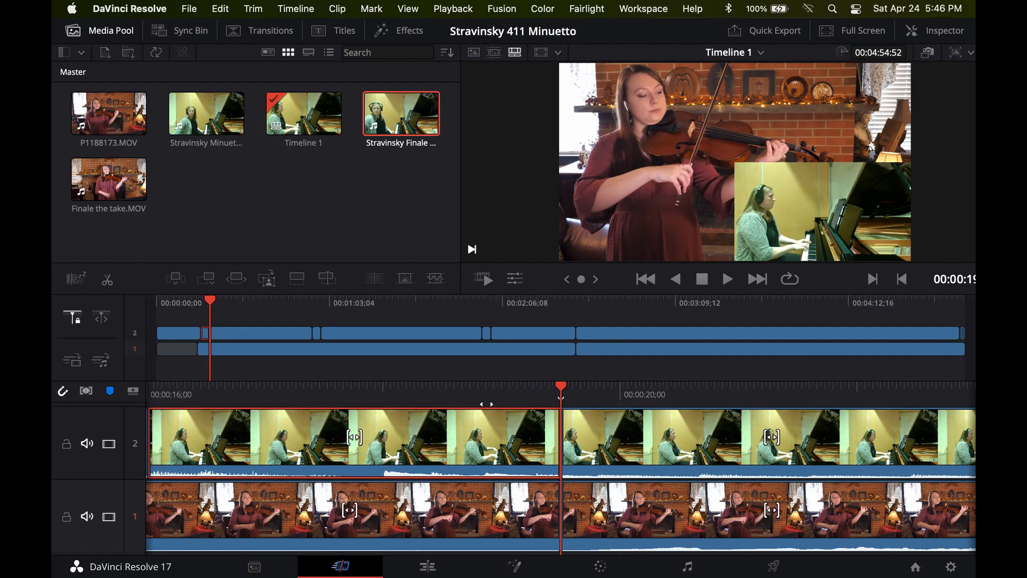
drag(355, 404, 149, 407)
drag(639, 400, 57, 383)
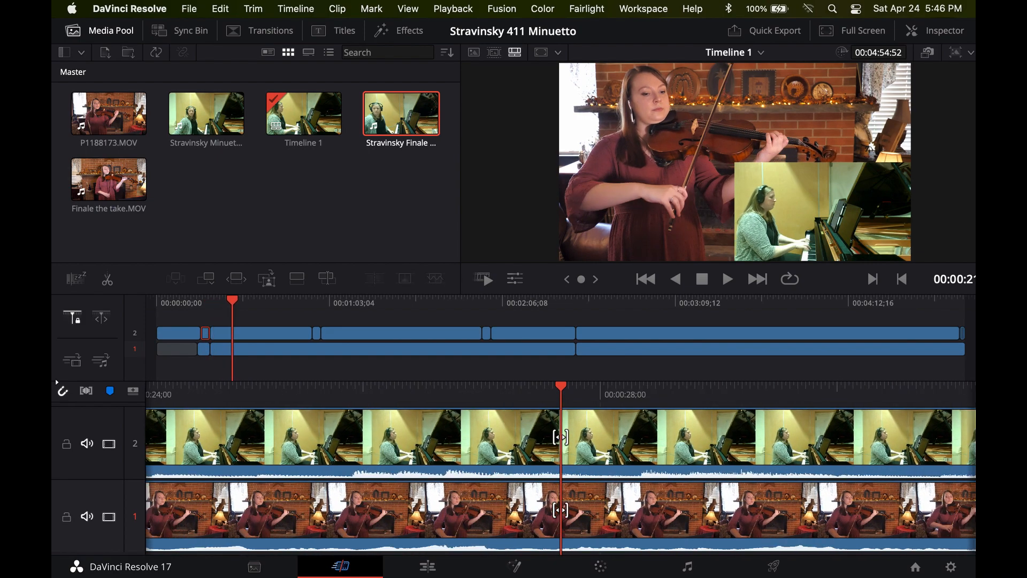
click(515, 303)
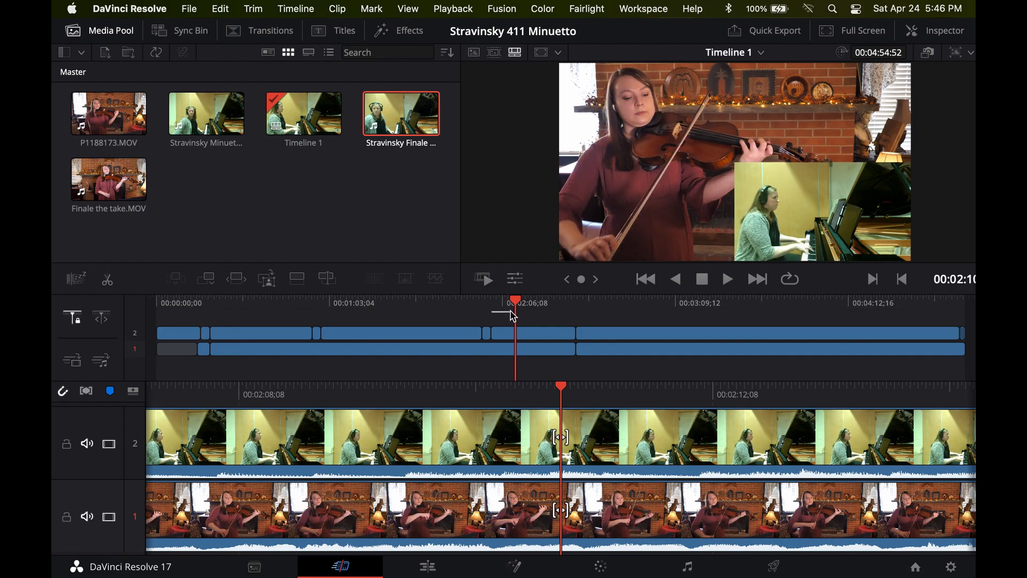
click(491, 303)
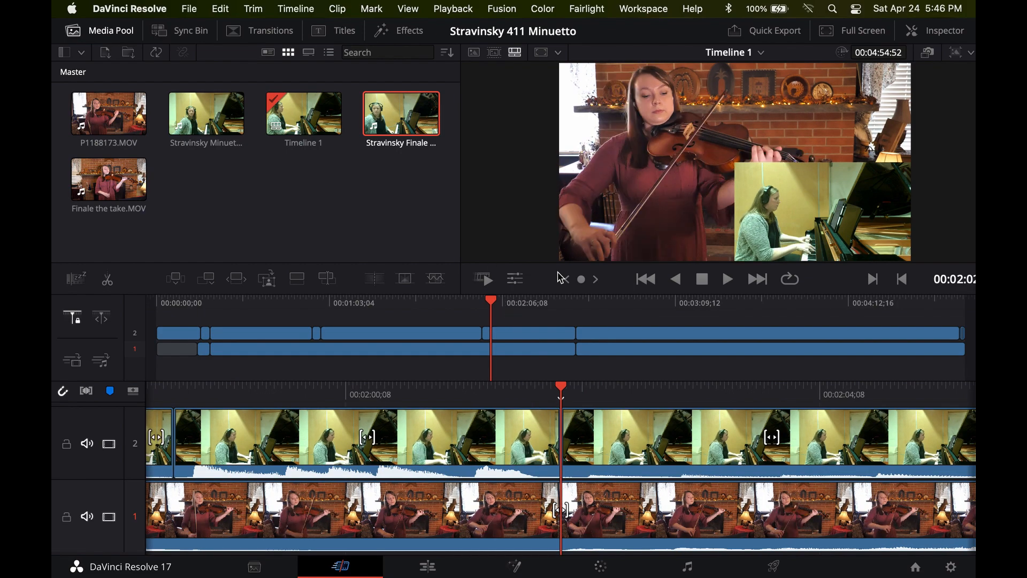
Add Transform and Composite keyframes at the start of the short Minuetto piano segment at about 00:00:16
drag(235, 302, 200, 305)
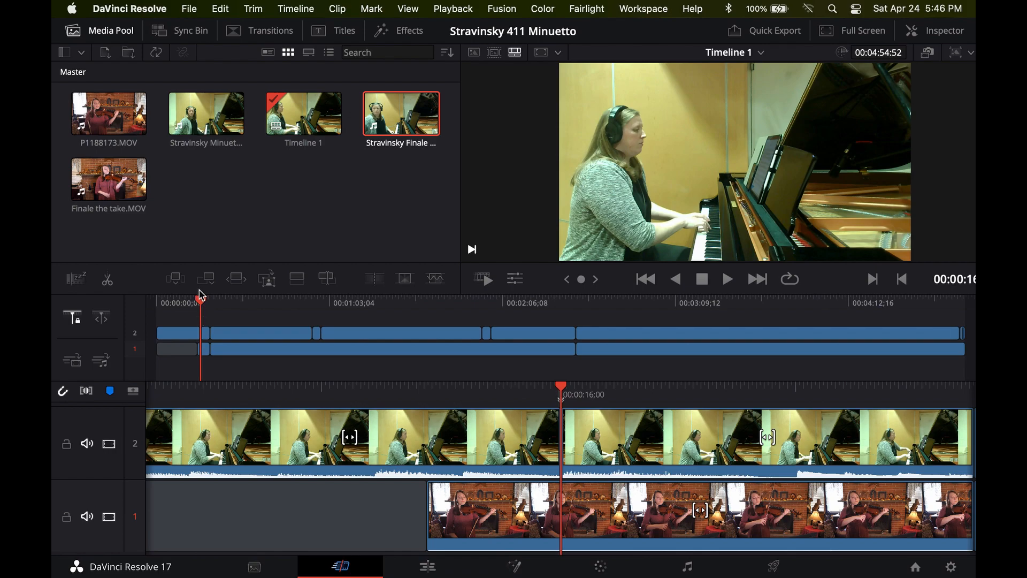
click(657, 431)
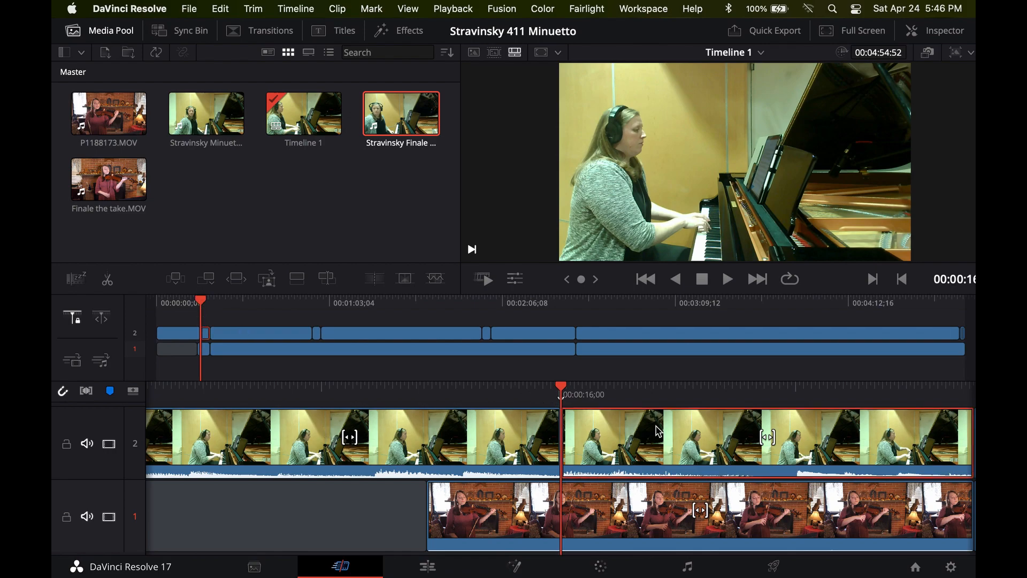
click(933, 33)
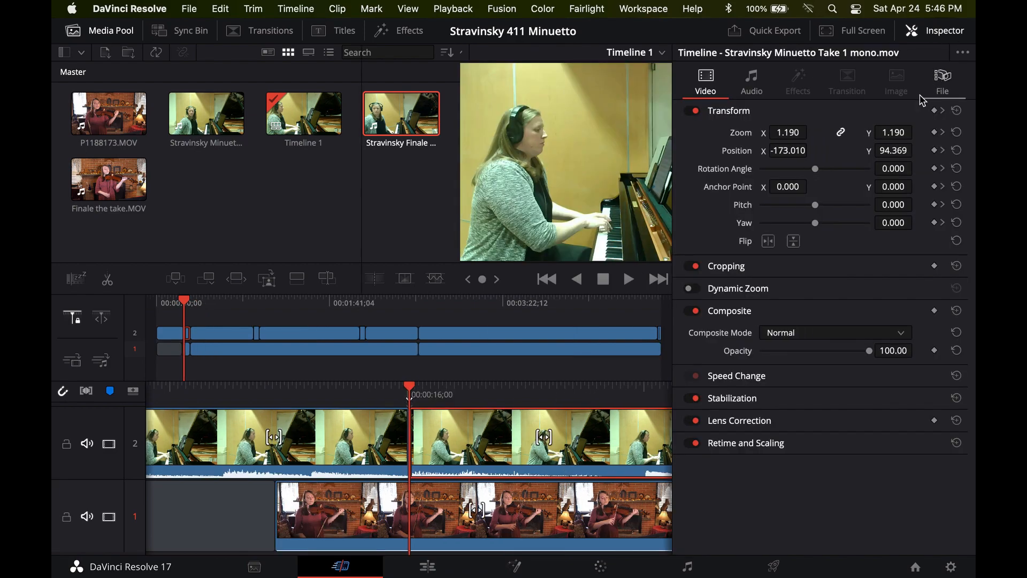
click(934, 311)
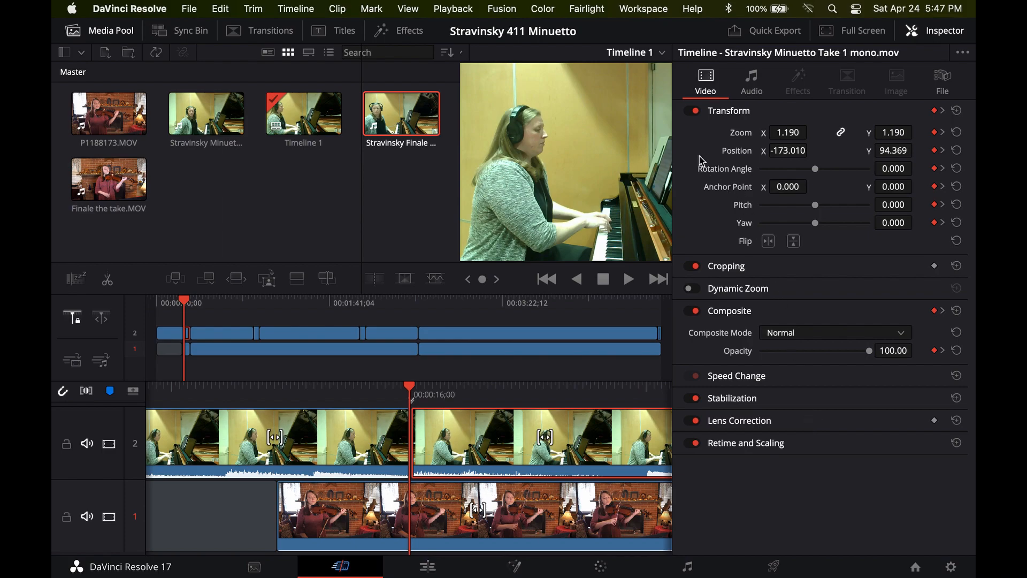
At the end of the short Minuetto piano segment, set its zoom to 0.510 and its position to X 419.204, Y -289.437
click(937, 33)
drag(915, 397, 528, 396)
click(913, 31)
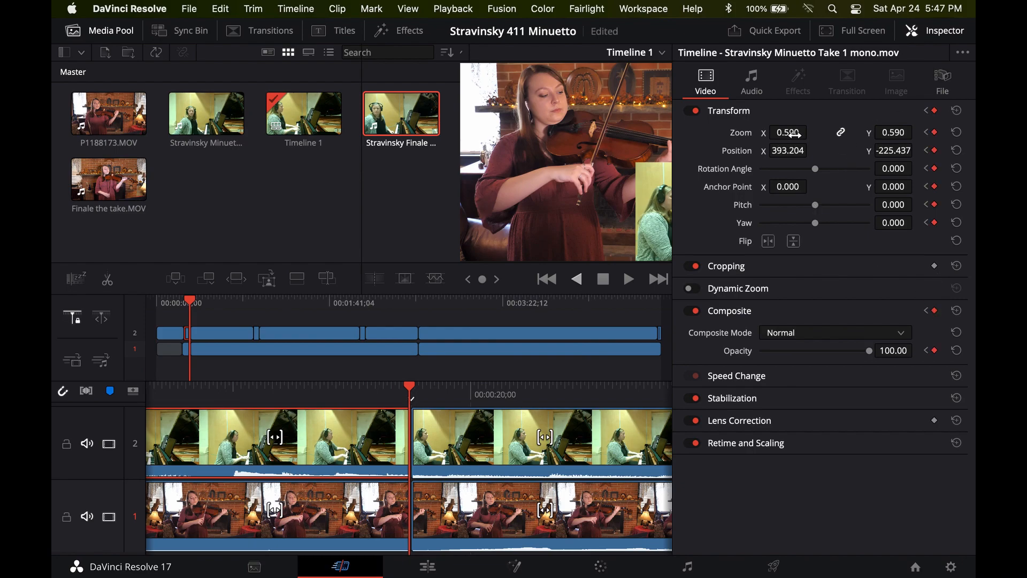
drag(787, 132, 782, 133)
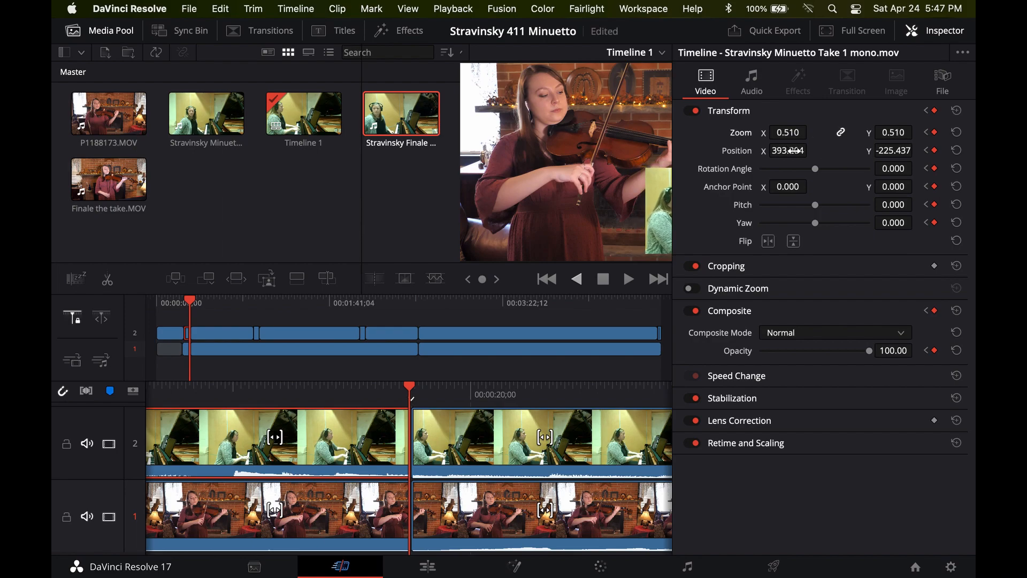
drag(810, 150, 822, 150)
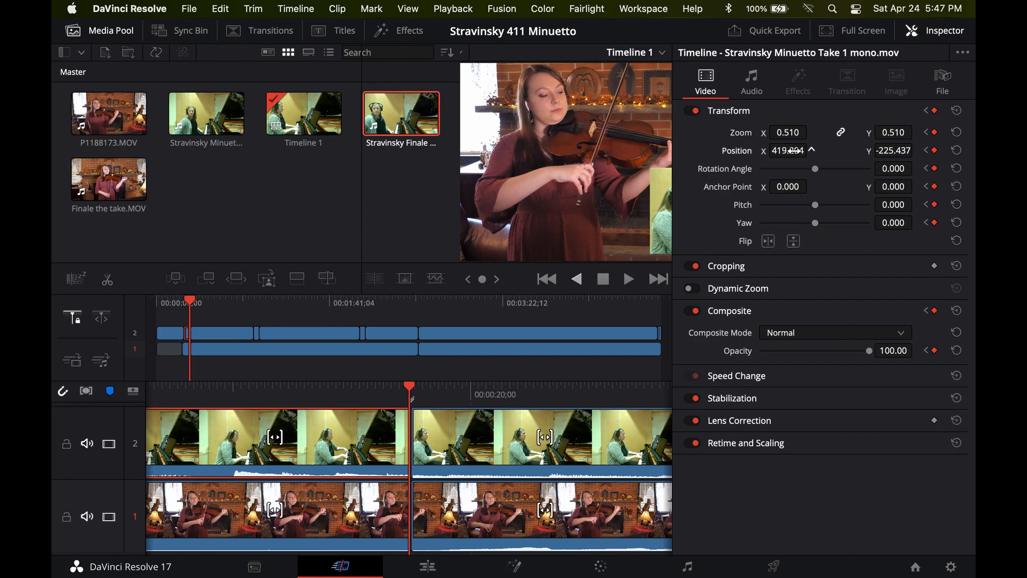
drag(916, 150, 876, 150)
click(952, 39)
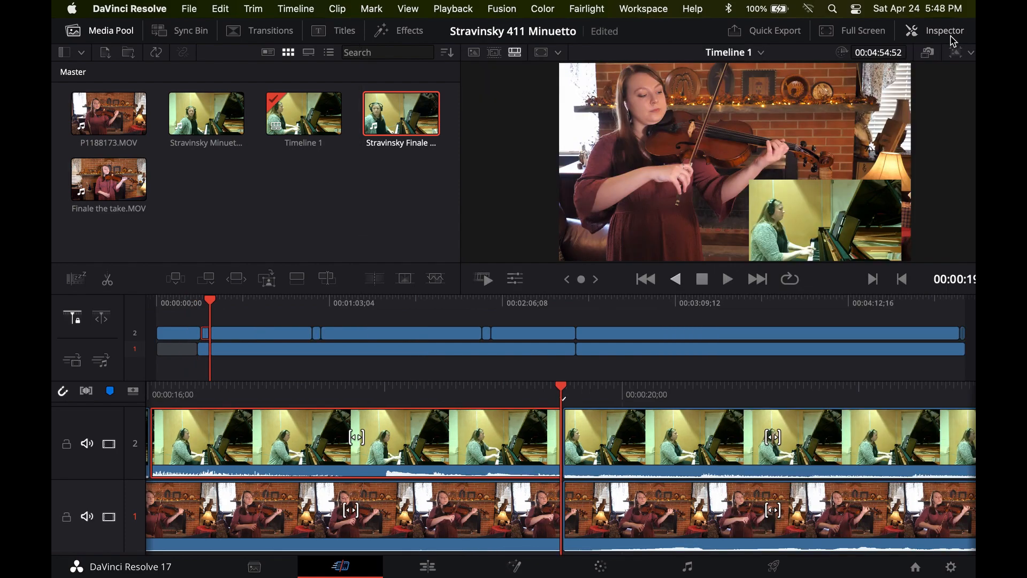
Move the inset piano picture flush with the frame's right edge, setting its end position X to about 506.204
click(952, 37)
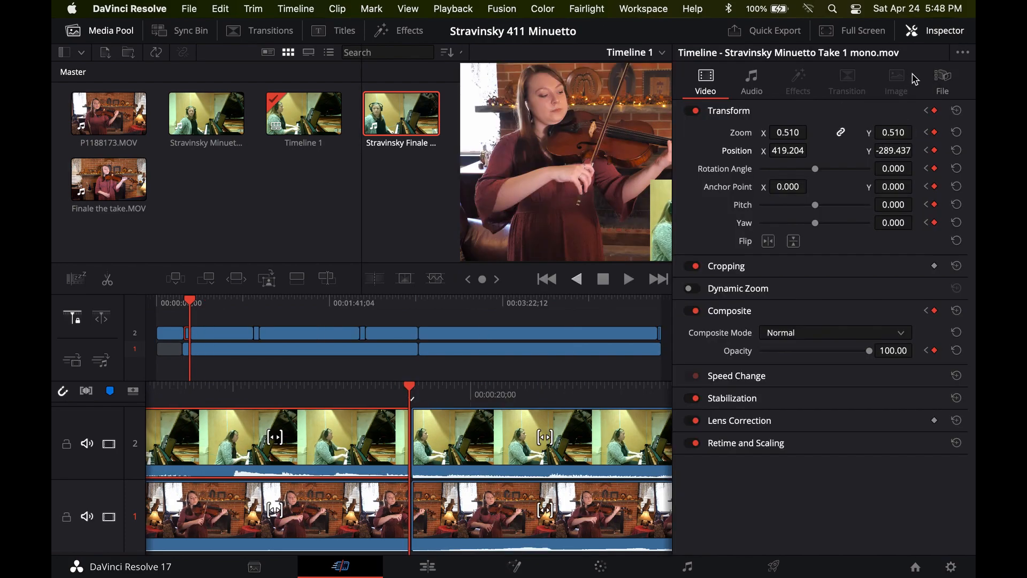
drag(811, 150, 794, 151)
click(932, 33)
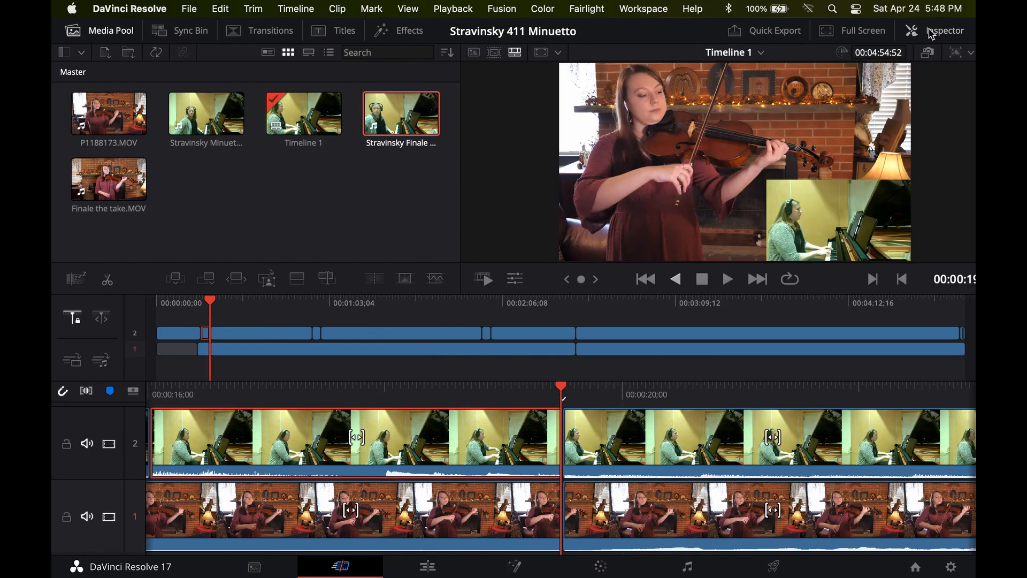
click(932, 33)
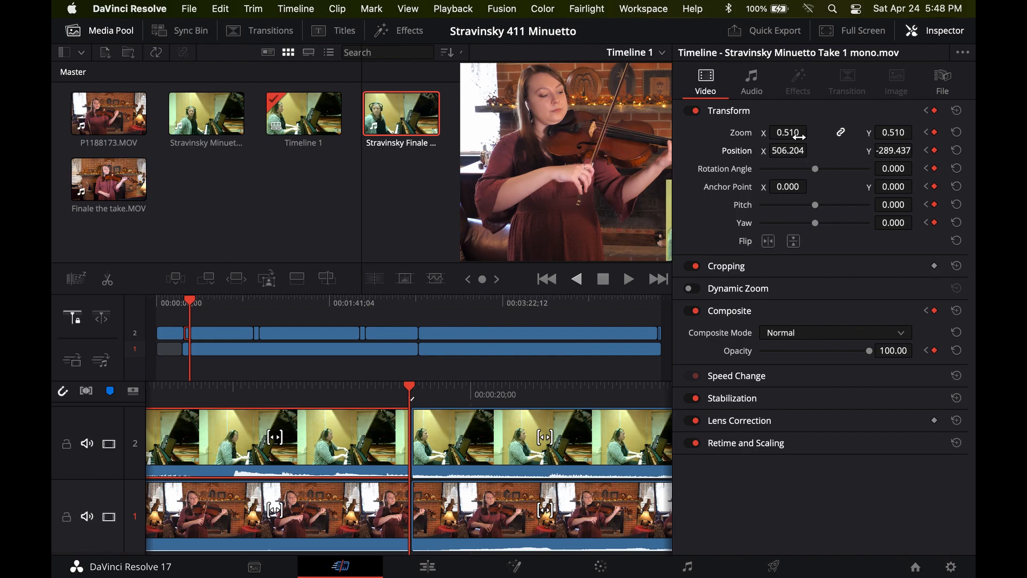
click(958, 31)
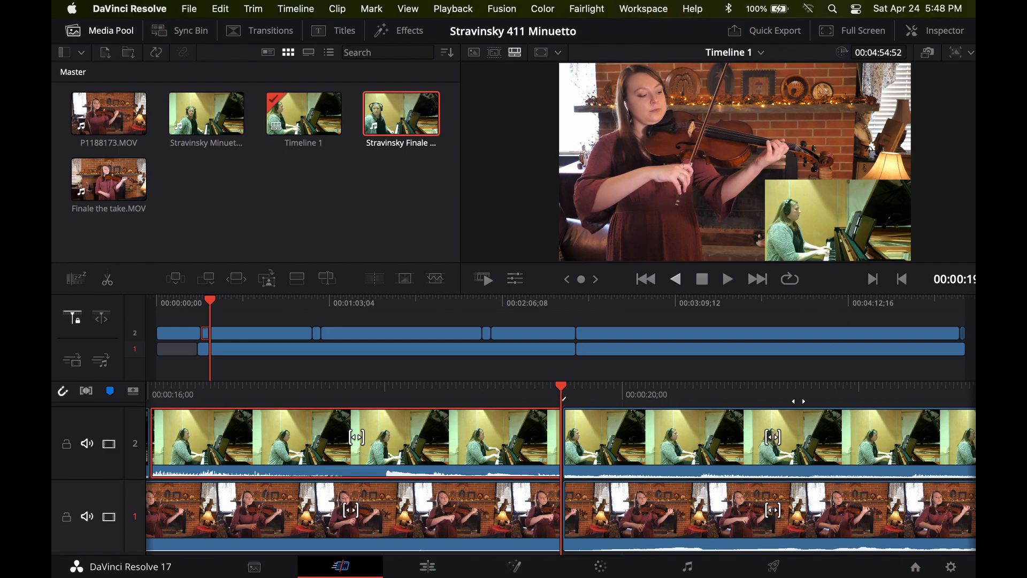
scroll(805, 391, left, 3)
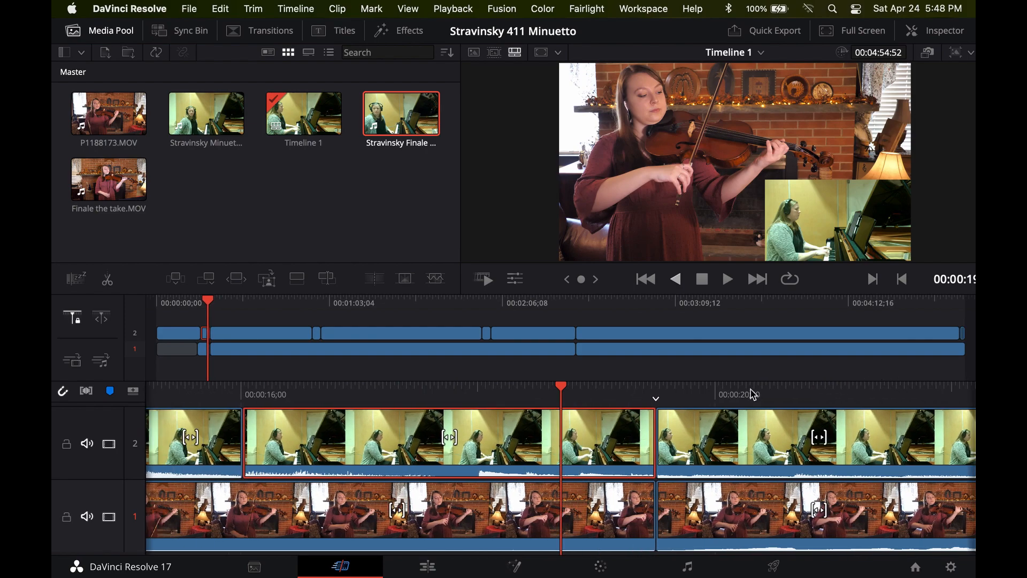
Examine the short Minuetto piano segment's picture-in-picture transition by scrubbing repeatedly between about 00:00:16 and its end near 00:00:19
scroll(633, 385, left, 7)
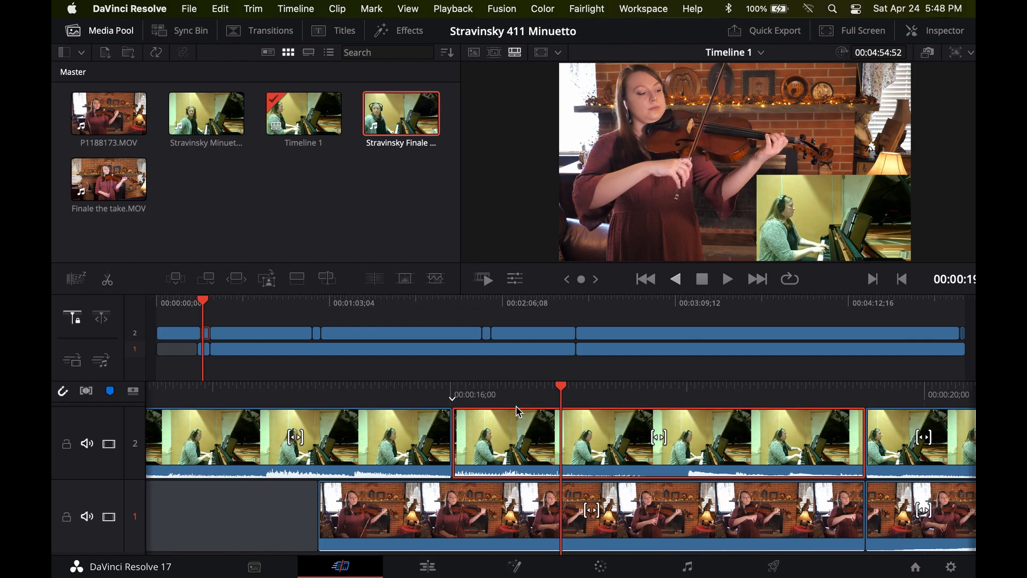
scroll(561, 480, left, 3)
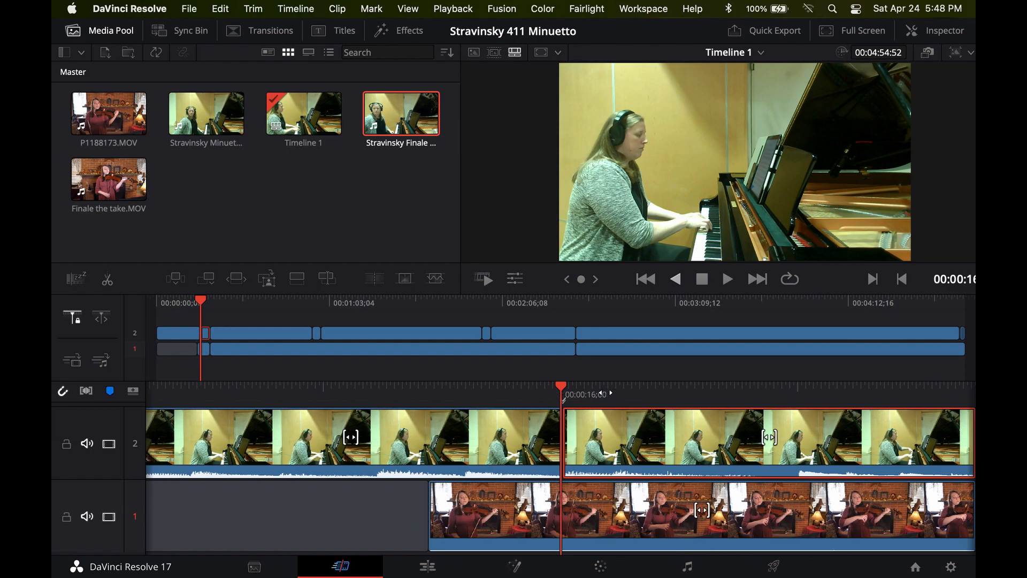
scroll(560, 480, right, 3)
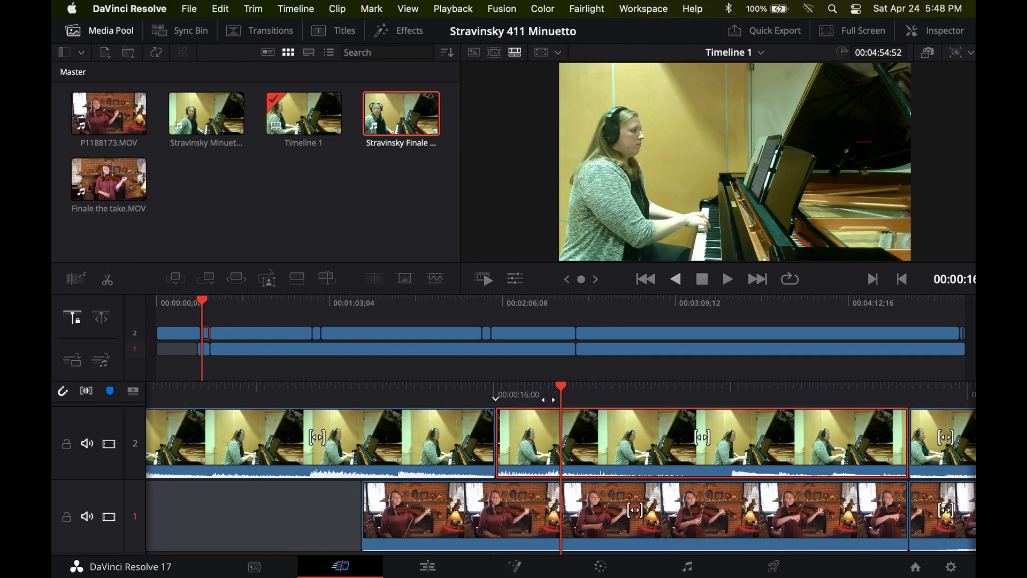
scroll(506, 395, right, 3)
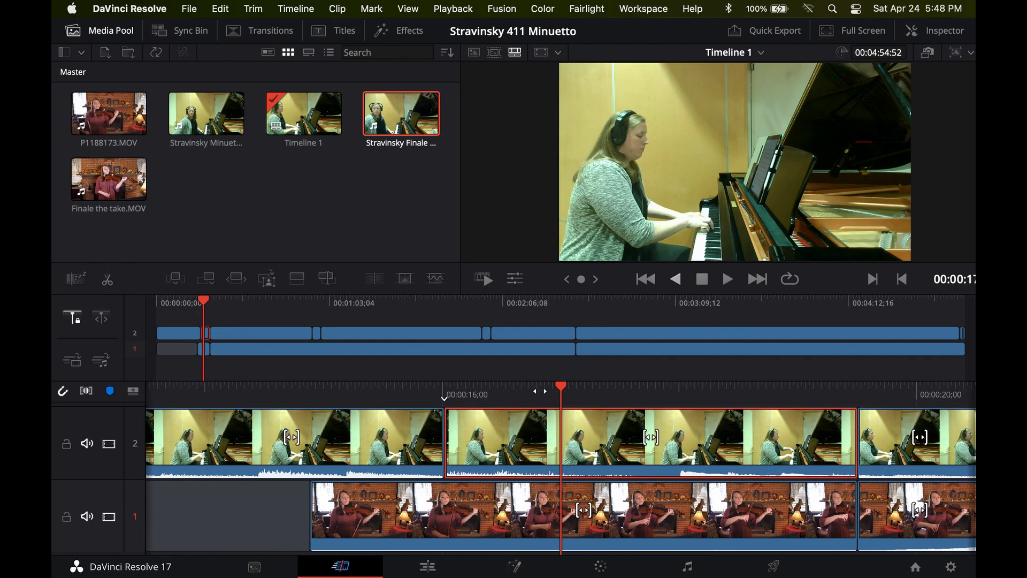
scroll(622, 390, right, 3)
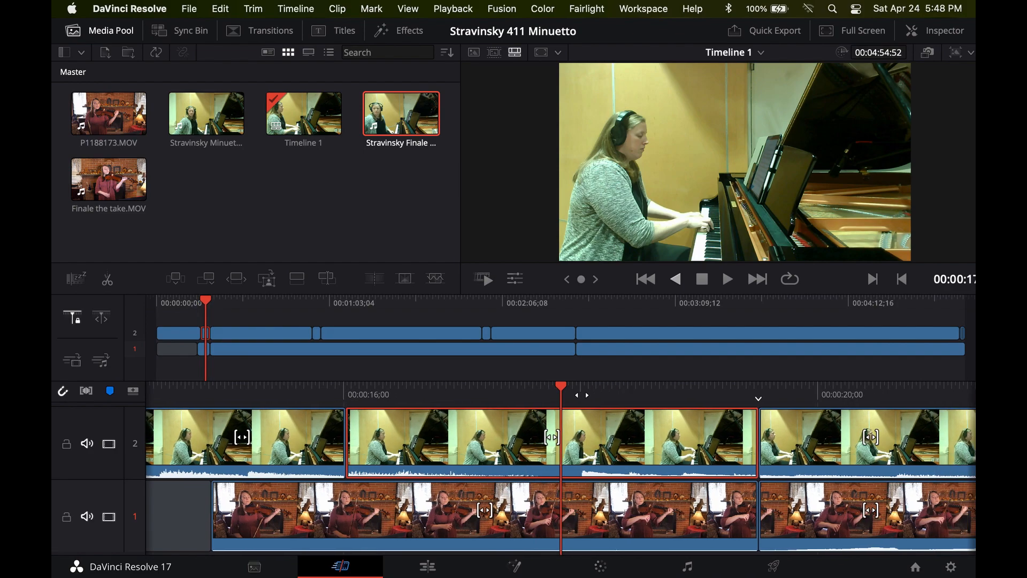
scroll(605, 399, right, 5)
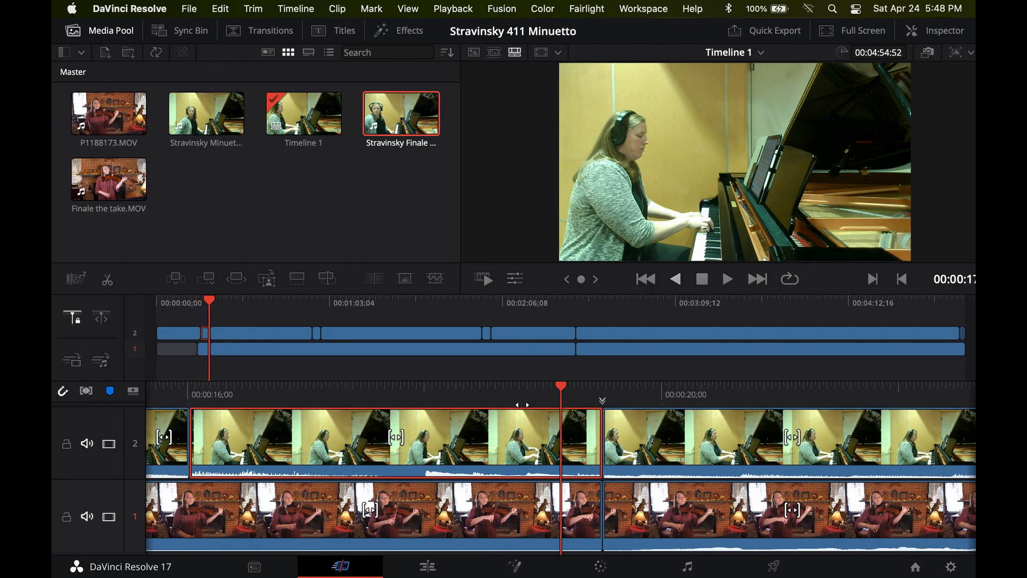
scroll(513, 405, left, 8)
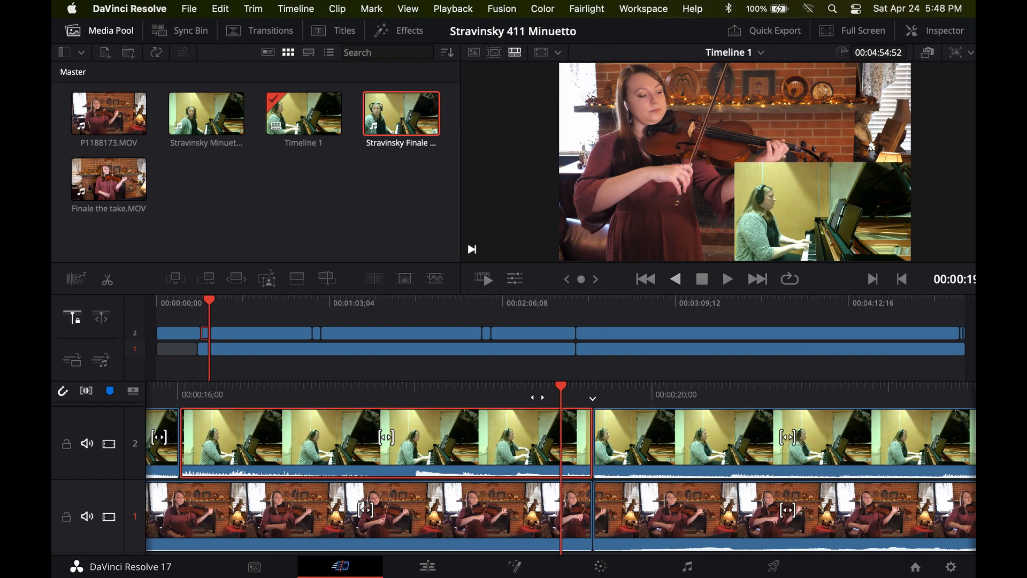
scroll(744, 372, left, 3)
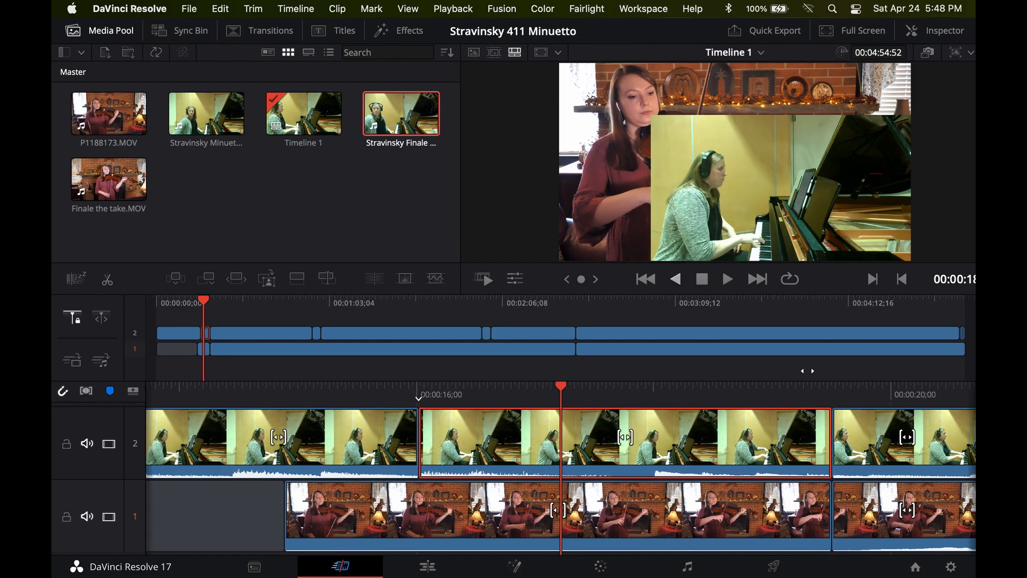
scroll(653, 383, right, 9)
scroll(614, 398, right, 3)
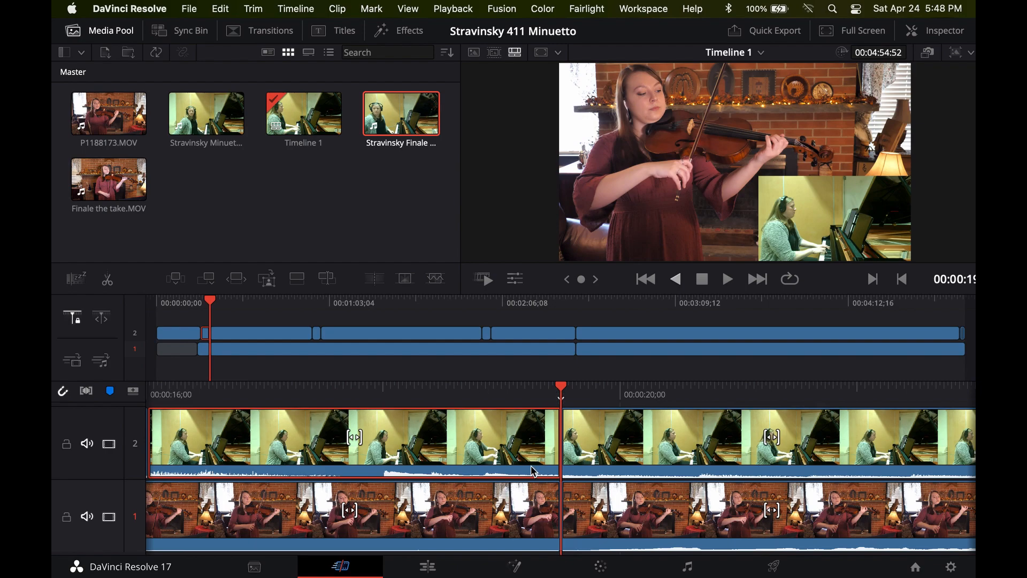
Set the Minuetto piano segment starting at about 00:00:19 to zoom 0.510 and position X 506.204, Y -289.437, matching the preceding segment
click(924, 32)
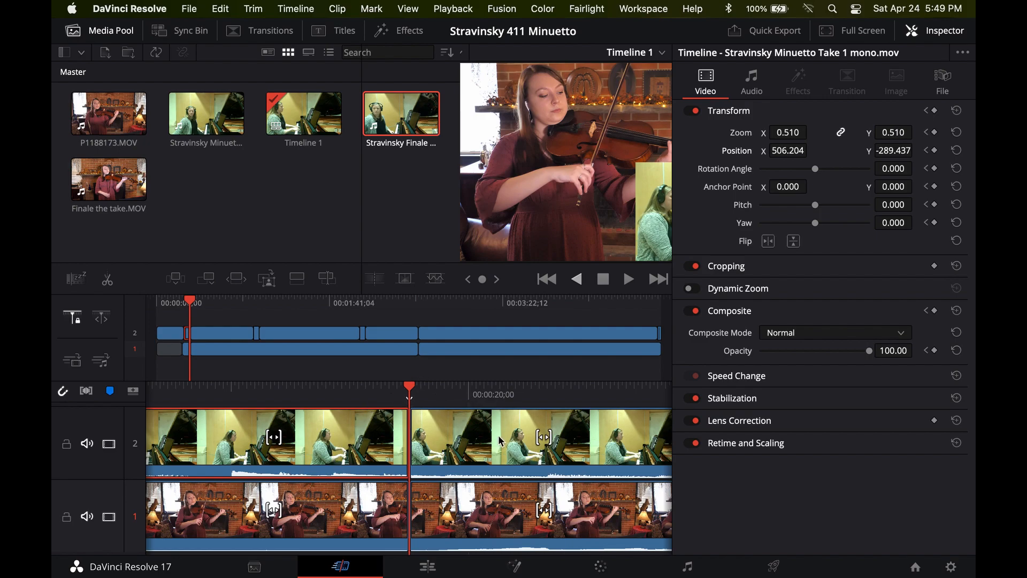
click(447, 451)
click(788, 133)
text(0.51)
key(Return)
double_click(795, 149)
text(506.204)
key(Return)
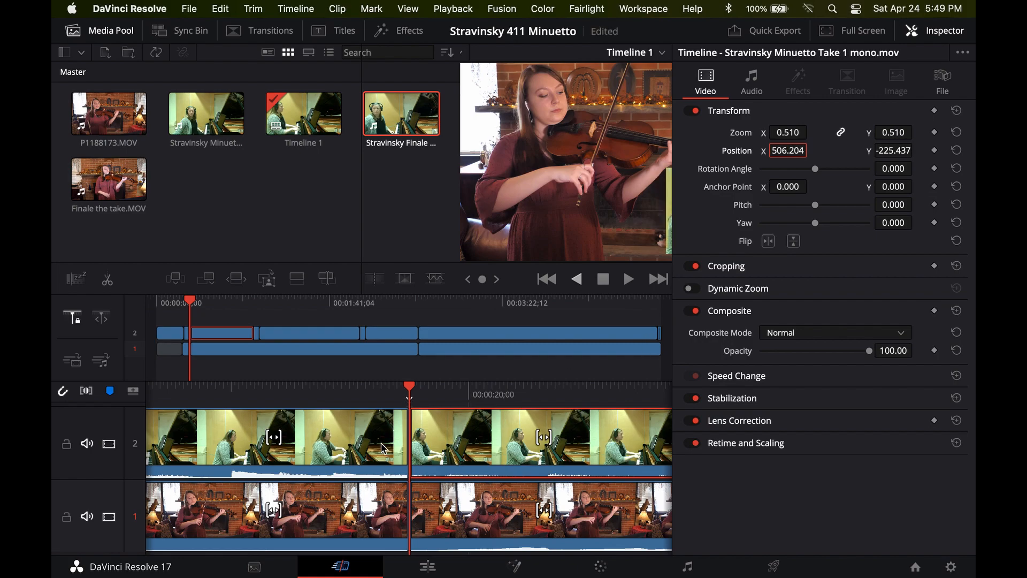
double_click(904, 150)
text(-289.427)
key(Return)
click(962, 33)
Check the piano inset across the segment boundaries near 00:00:19 and 00:00:56 and at the Minuetto-to-Finale change near 00:02:32
click(480, 430)
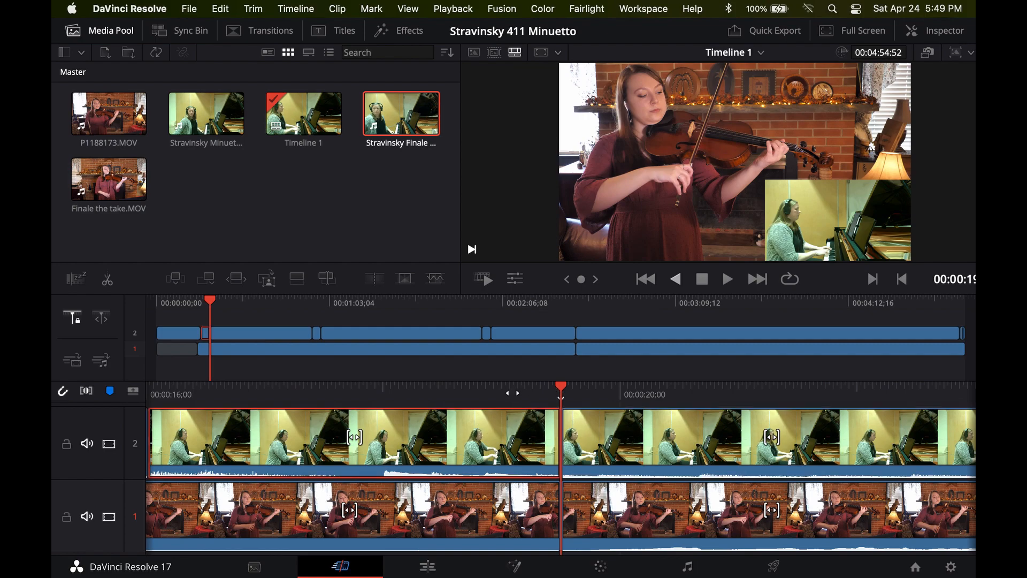
drag(528, 391, 417, 411)
click(554, 447)
drag(835, 397, 521, 405)
click(304, 304)
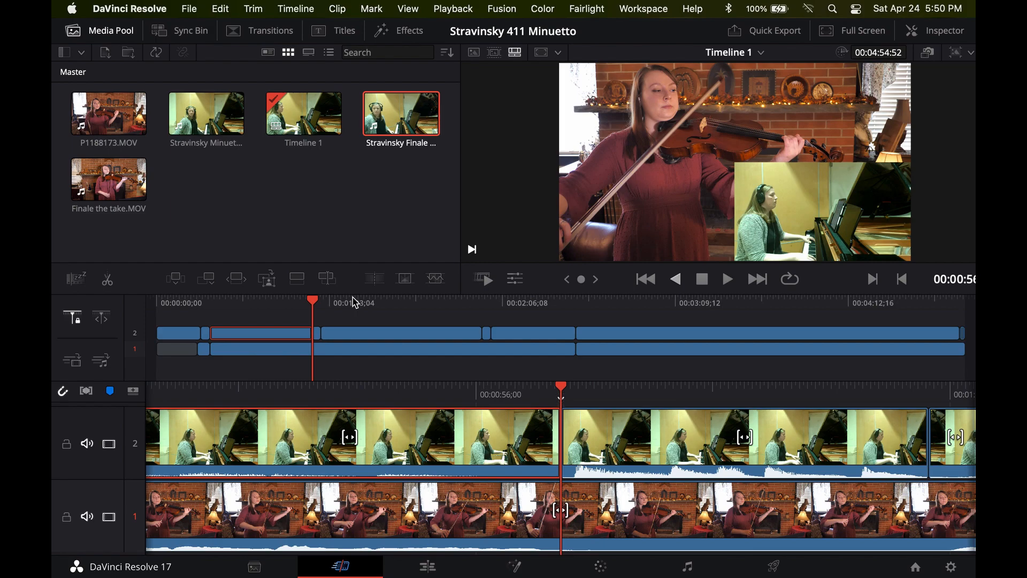
click(572, 303)
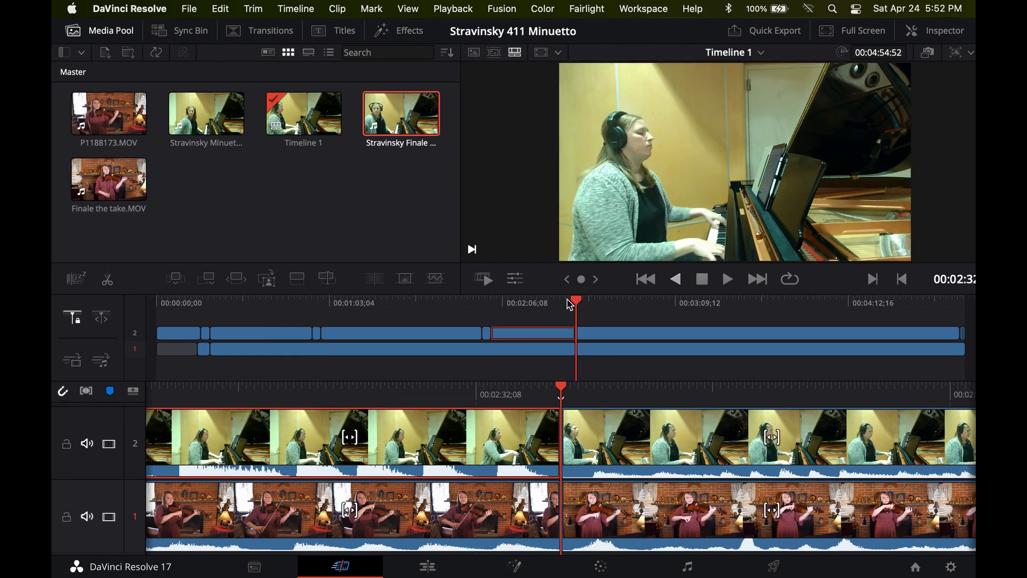
click(552, 306)
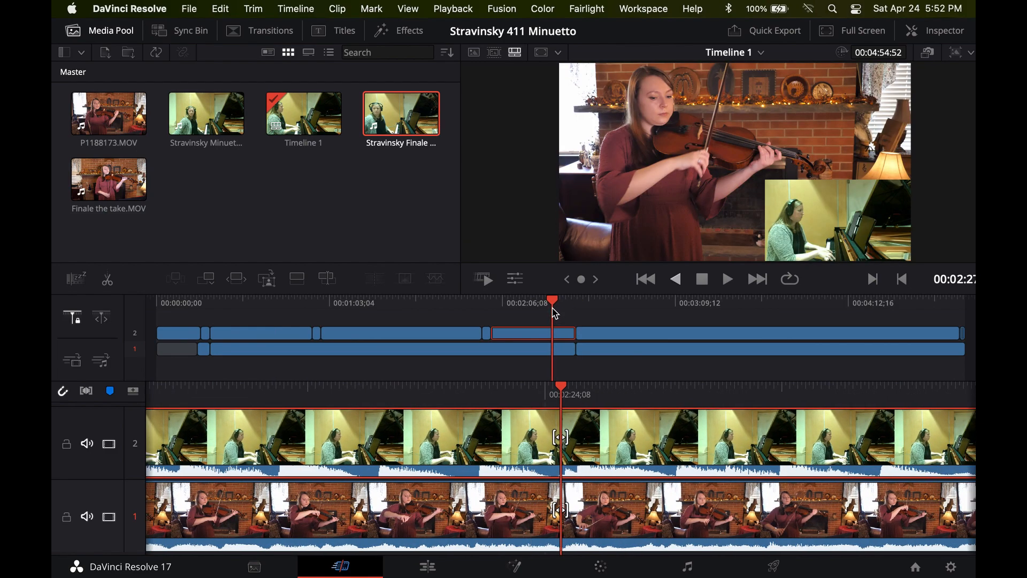
drag(554, 313, 576, 309)
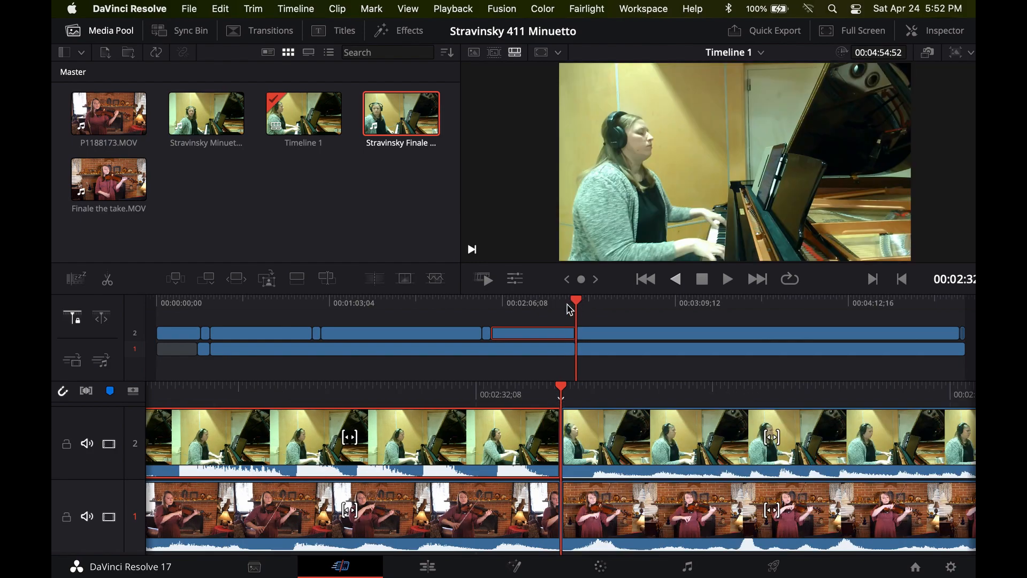
drag(557, 305, 576, 303)
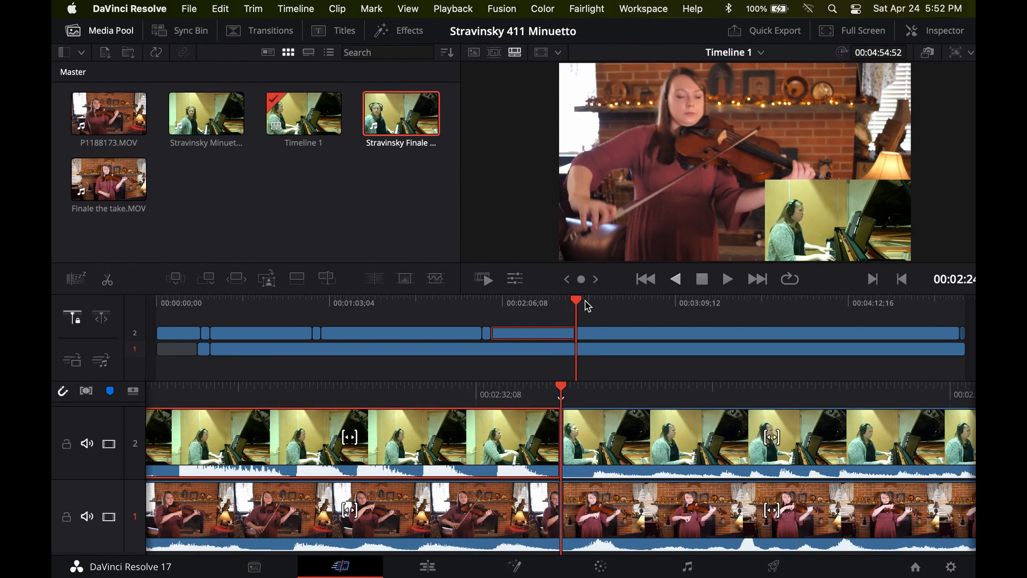
Set the long Finale piano segment's zoom to 0.510 and its position to X 506.204, Y -289.403
click(604, 334)
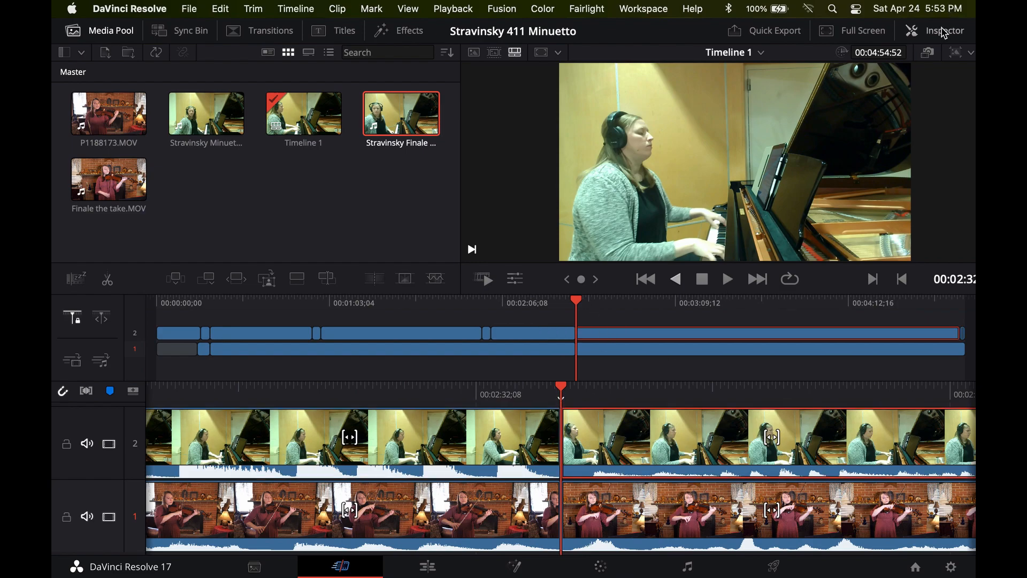
click(943, 34)
click(791, 131)
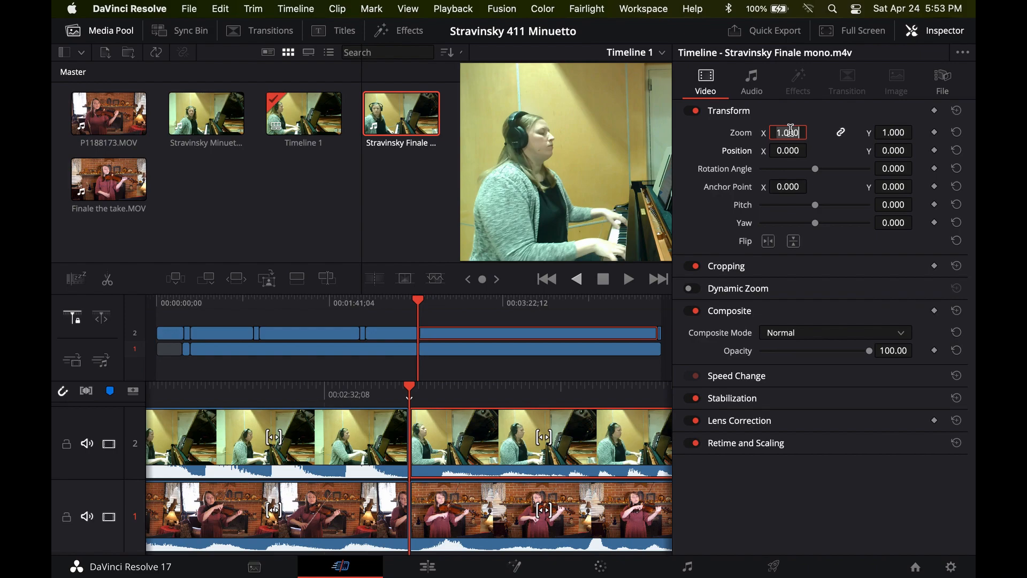
text(0.510)
key(Return)
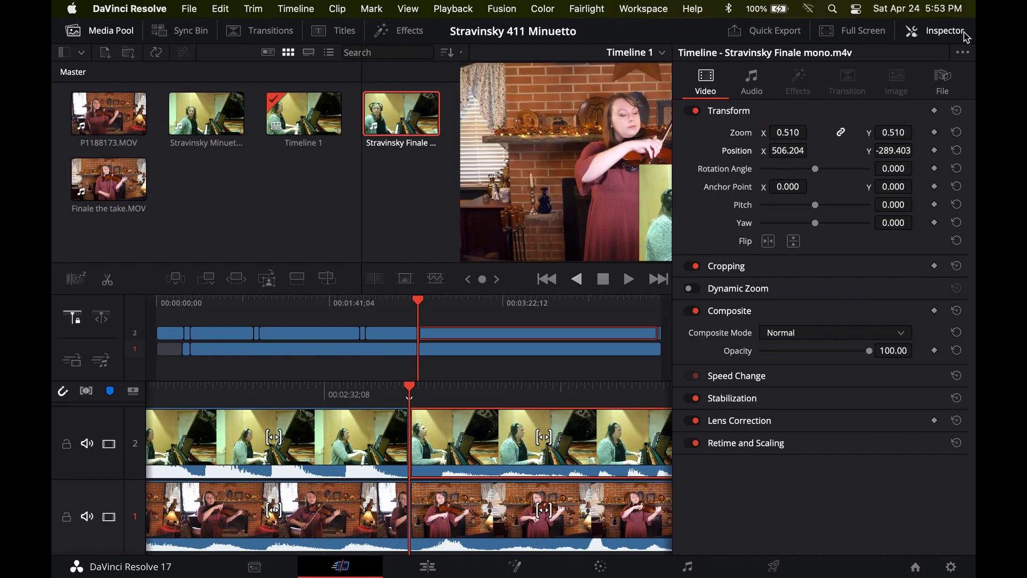
click(967, 37)
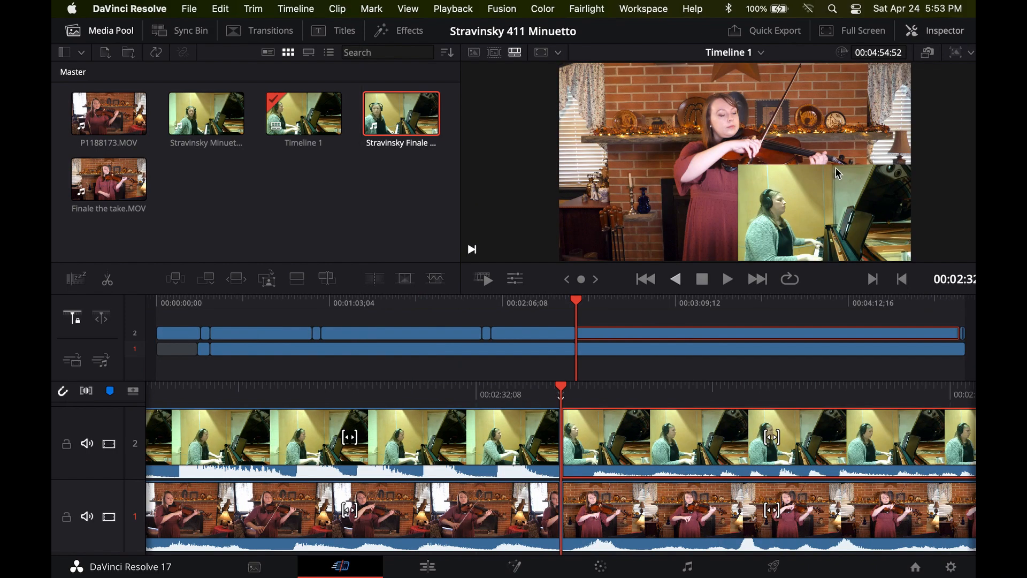
Move the Finale's inset piano picture flush with the frame's right edge, setting its position X to about 598.203
drag(509, 390, 448, 405)
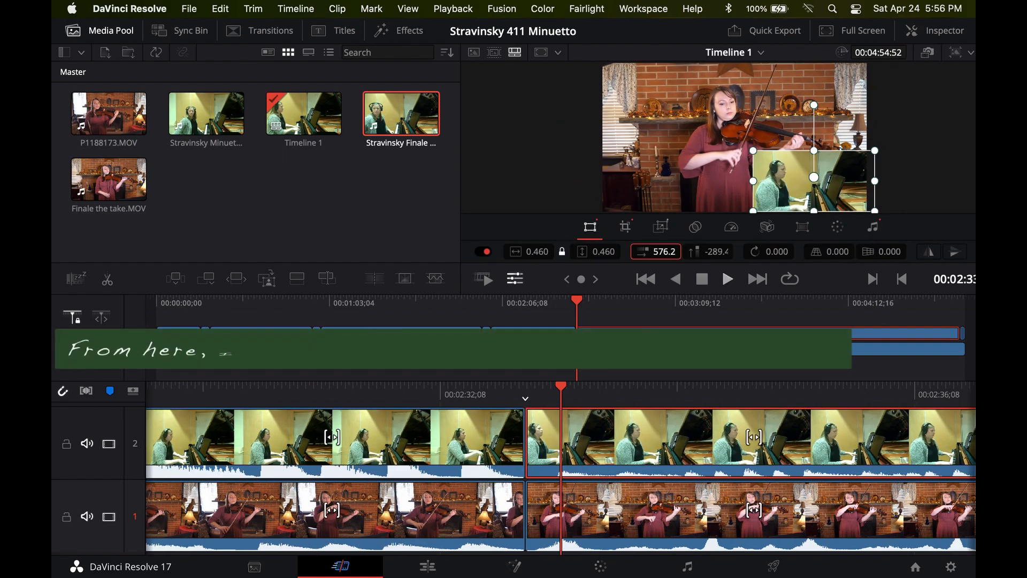
drag(663, 251, 669, 252)
mouse_move(513, 390)
mouse_down()
mouse_move(545, 387)
mouse_move(517, 386)
mouse_up()
drag(663, 251, 661, 251)
mouse_move(427, 392)
mouse_down()
mouse_move(544, 379)
mouse_move(459, 396)
mouse_move(430, 395)
mouse_move(514, 388)
mouse_move(416, 386)
mouse_up()
click(515, 278)
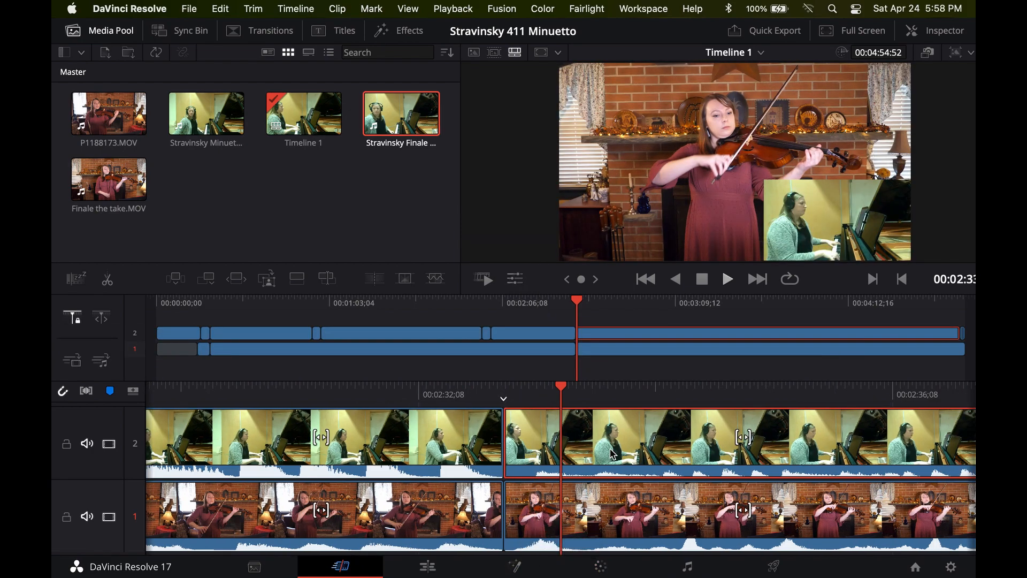
Go to the closing piano segments at about 00:04:52 and select the first short one with the clip settings open
drag(934, 304, 959, 309)
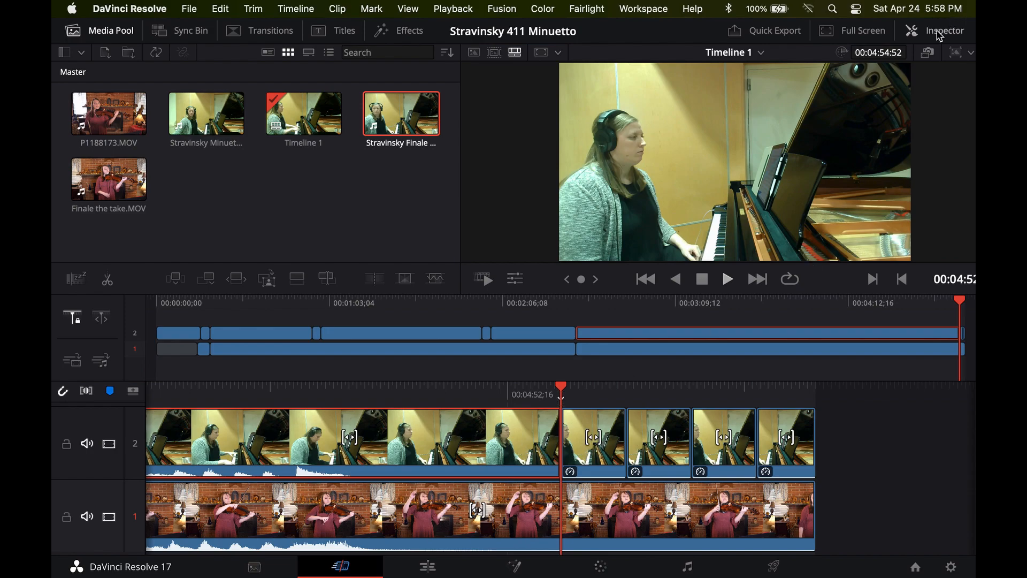
click(940, 31)
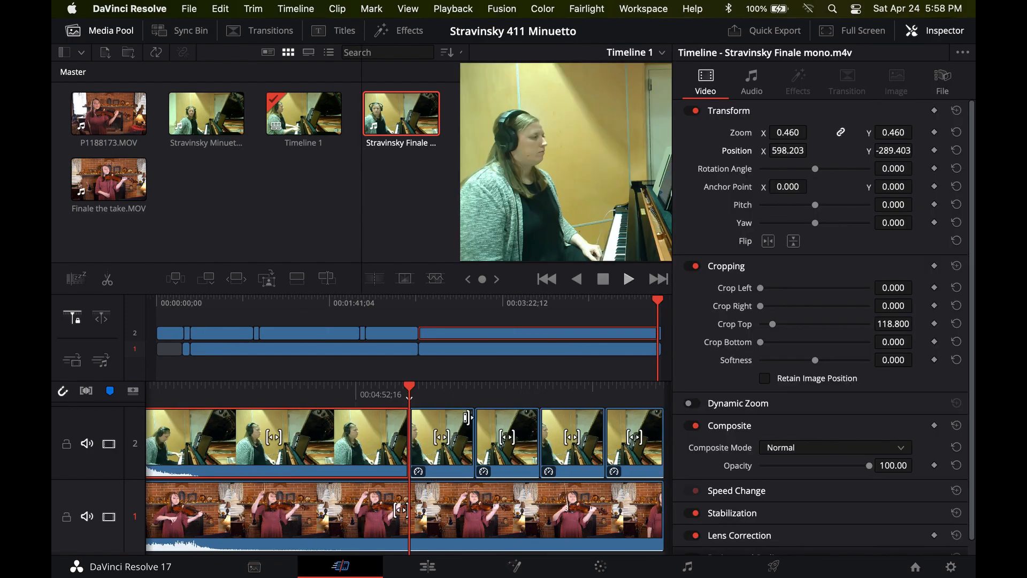
click(470, 417)
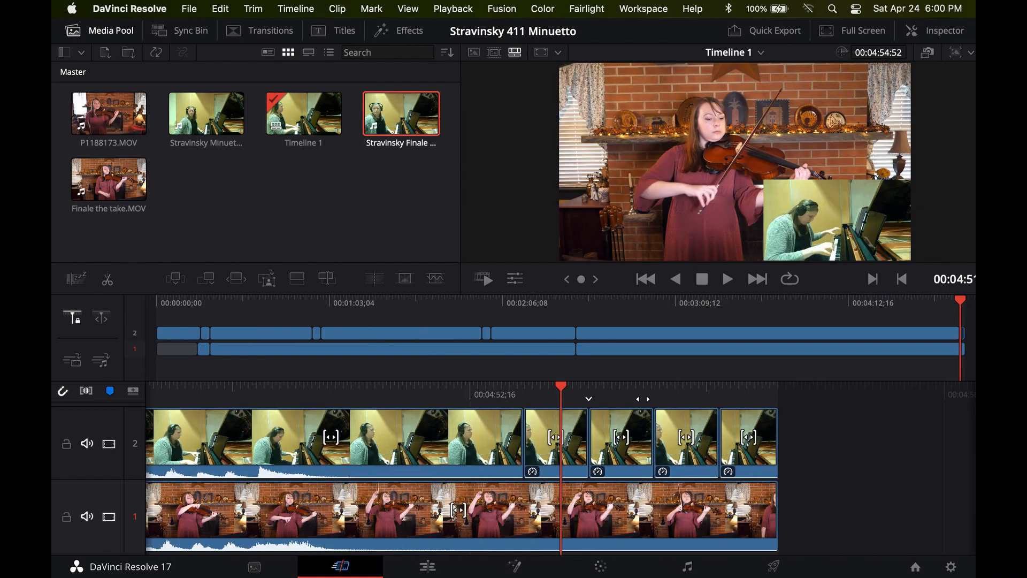
Enlarge the Finale violin picture to zoom 1.370 and reposition it to about X -335.5, Y 5.2
drag(661, 318, 597, 364)
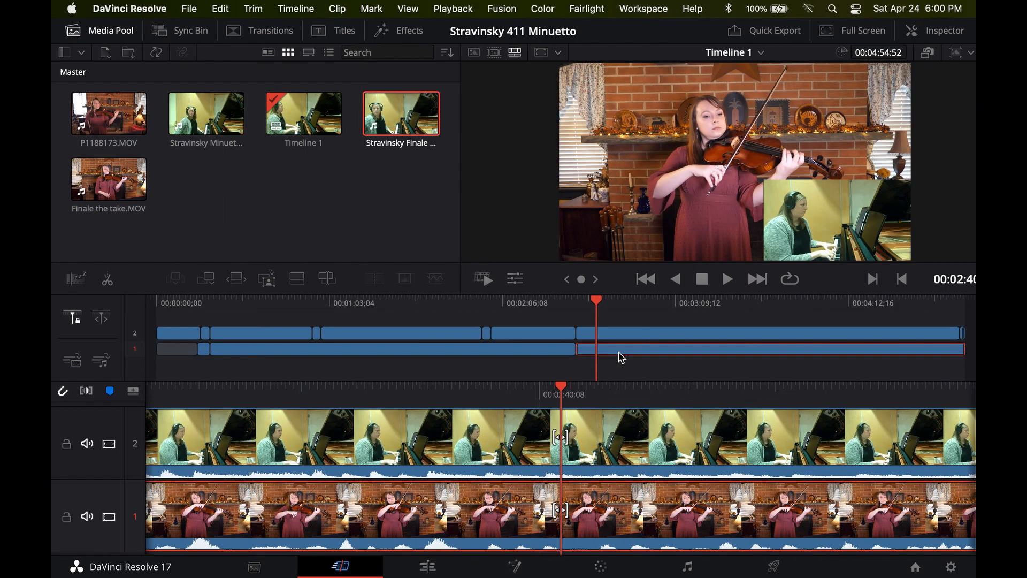
drag(595, 304, 562, 306)
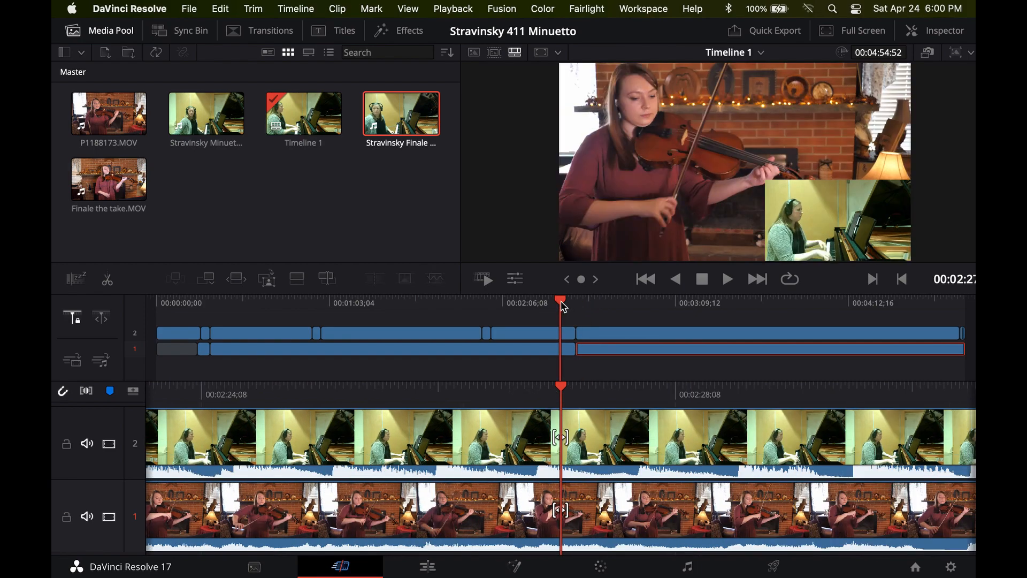
drag(562, 306, 568, 304)
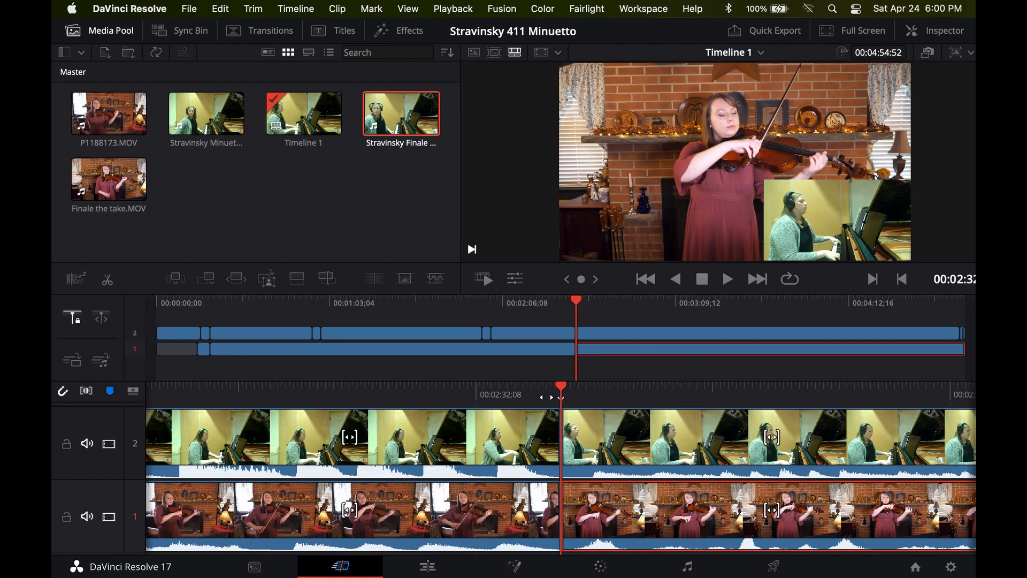
click(515, 279)
drag(594, 252, 599, 252)
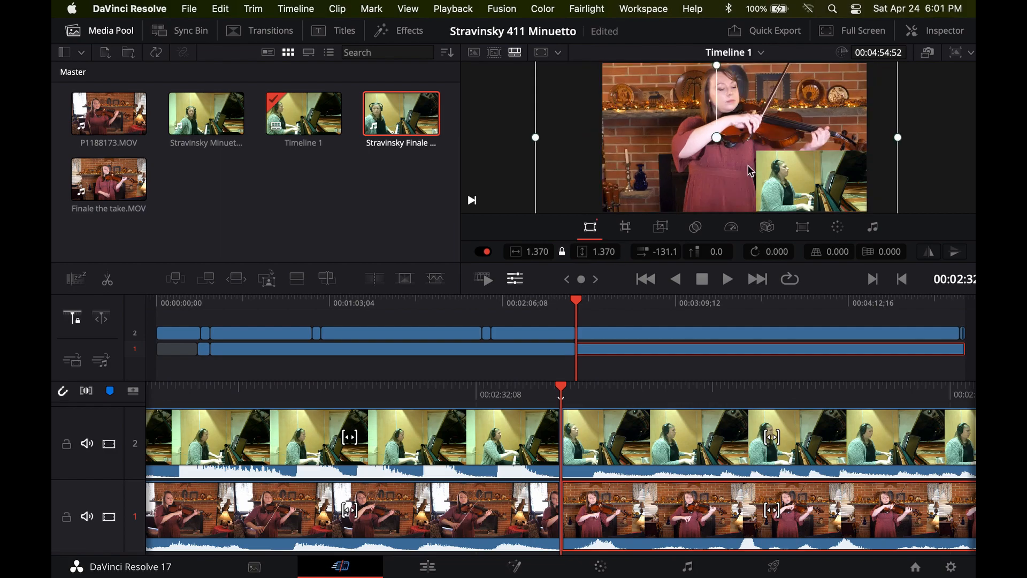
drag(659, 252, 634, 252)
drag(745, 170, 719, 172)
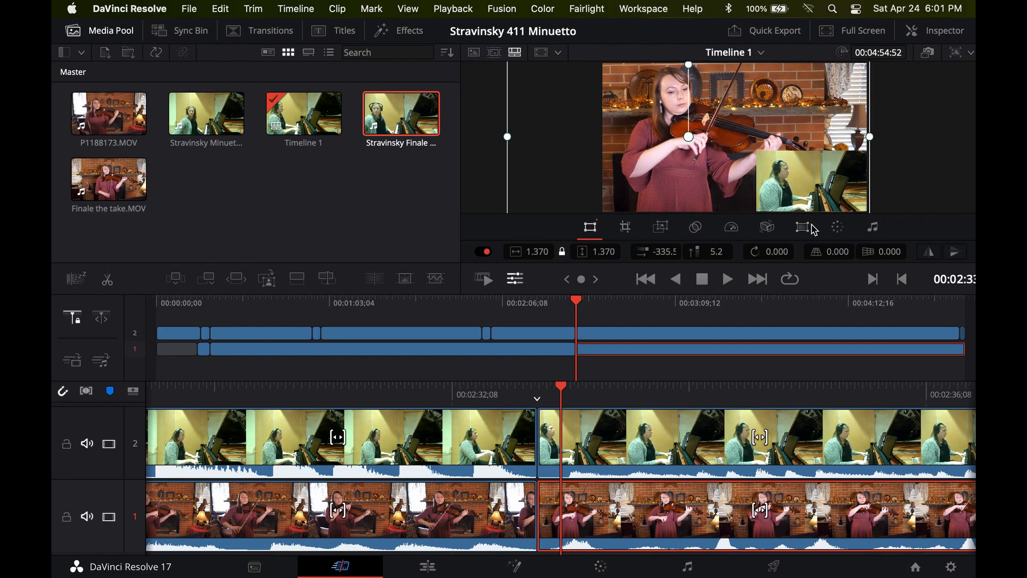
Set the Finale violin picture's rotation angle to -0.700 and review the Minuetto-to-Finale change around 00:02:32
click(752, 258)
text(-0.5)
key(Return)
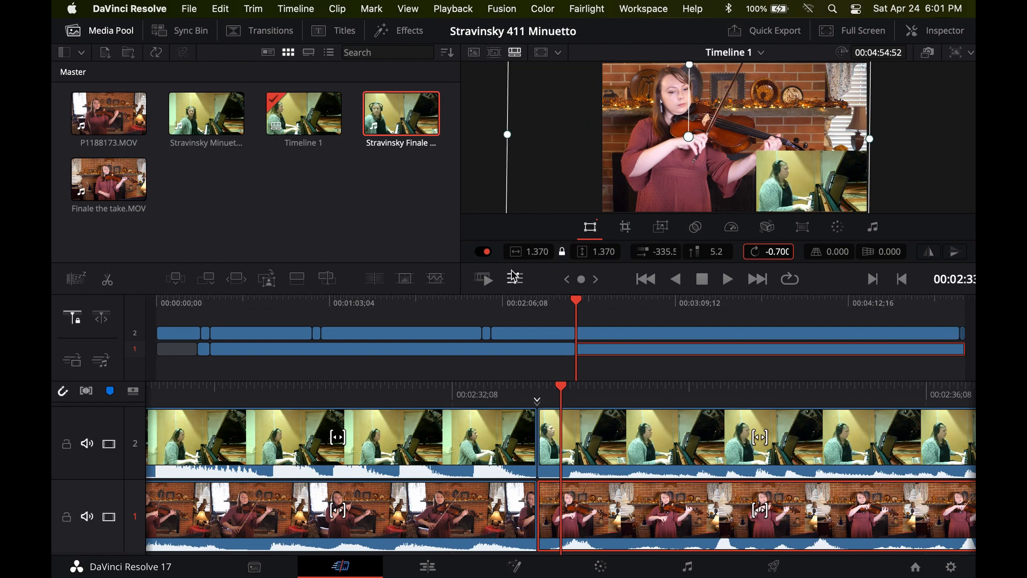
click(515, 278)
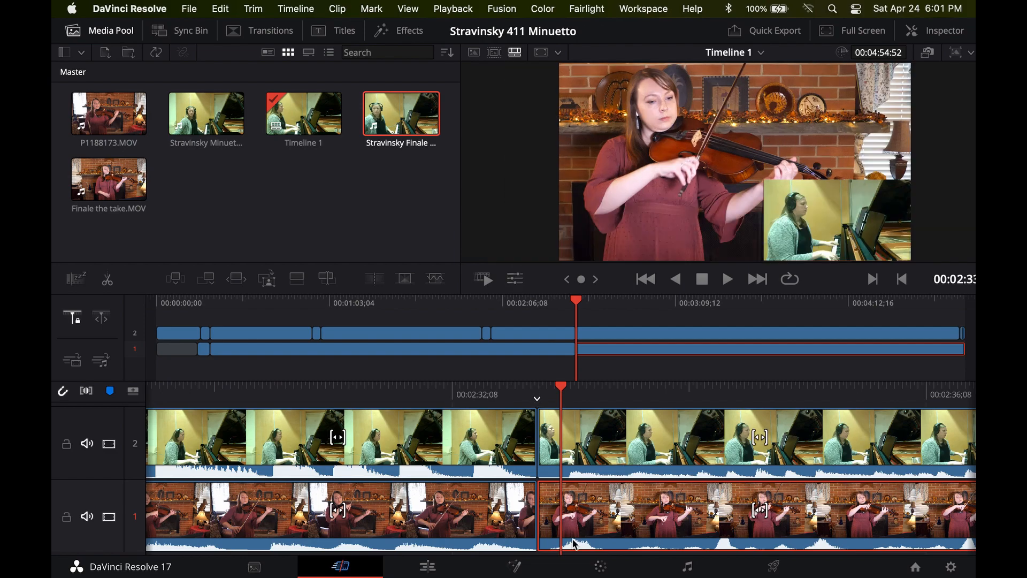
drag(504, 385, 588, 371)
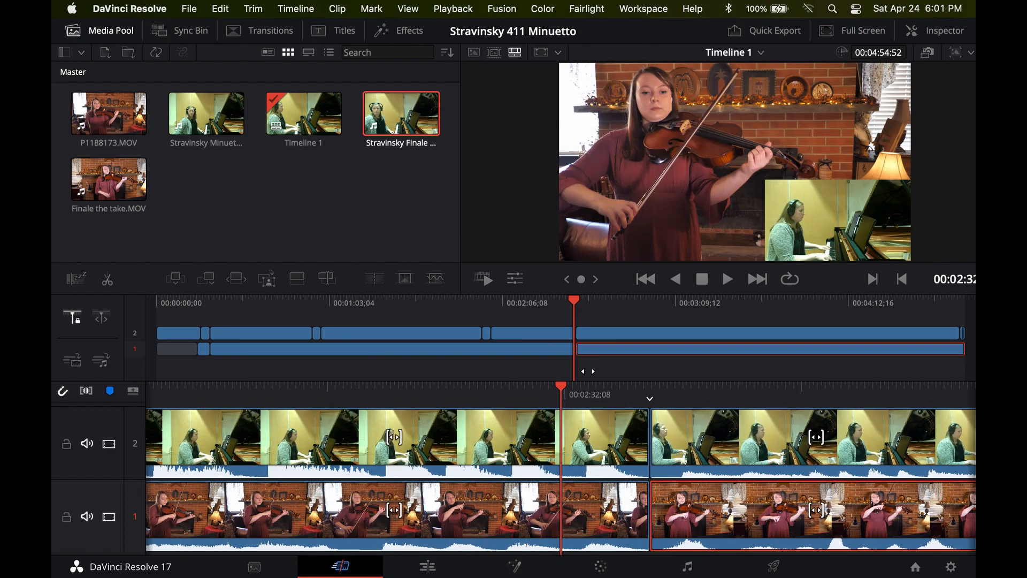
drag(533, 379, 835, 408)
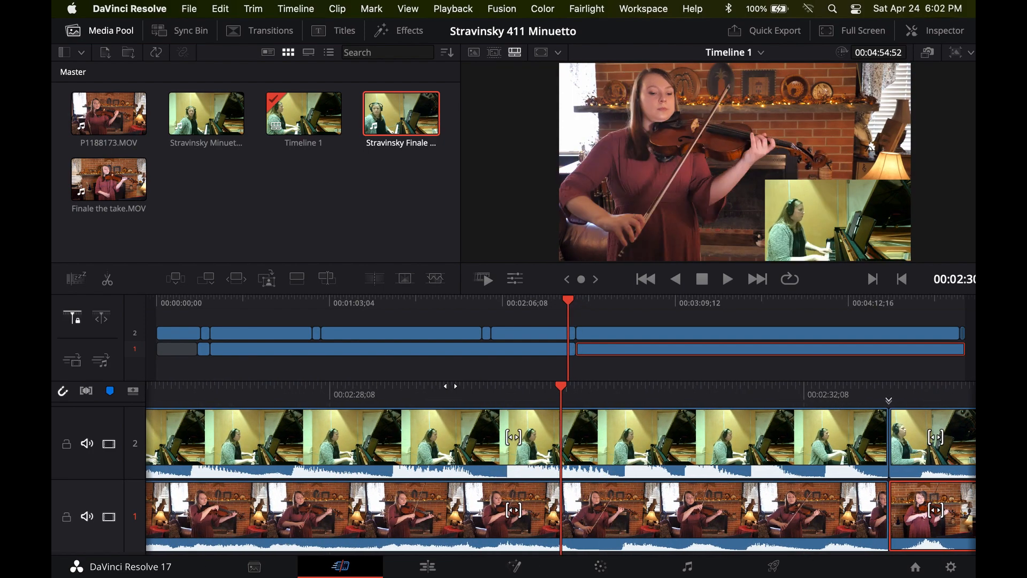
Review the violin and piano framing before and after the Minuetto-to-Finale change, continuing to about 00:03:01
drag(450, 385, 813, 387)
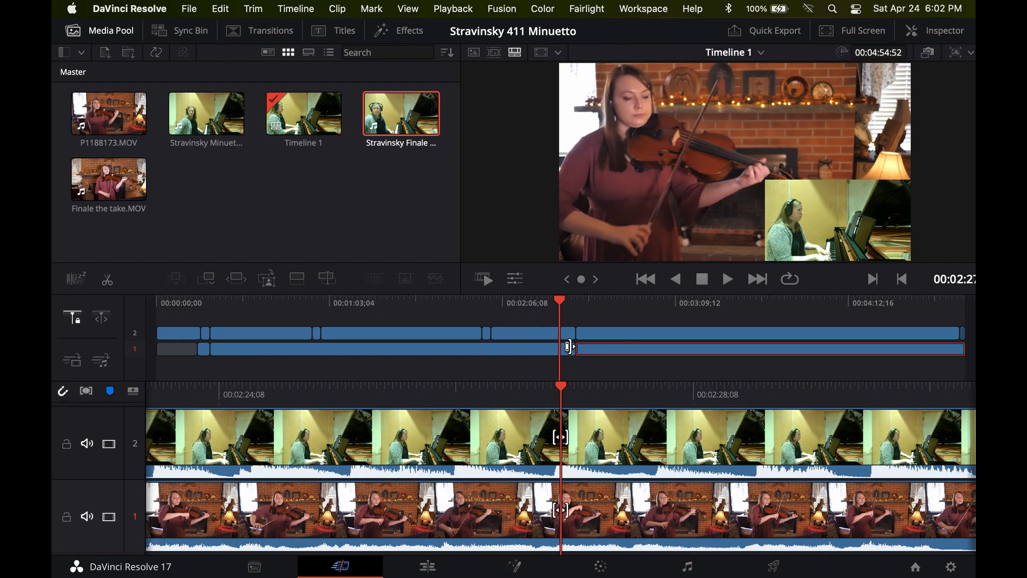
drag(591, 388, 646, 384)
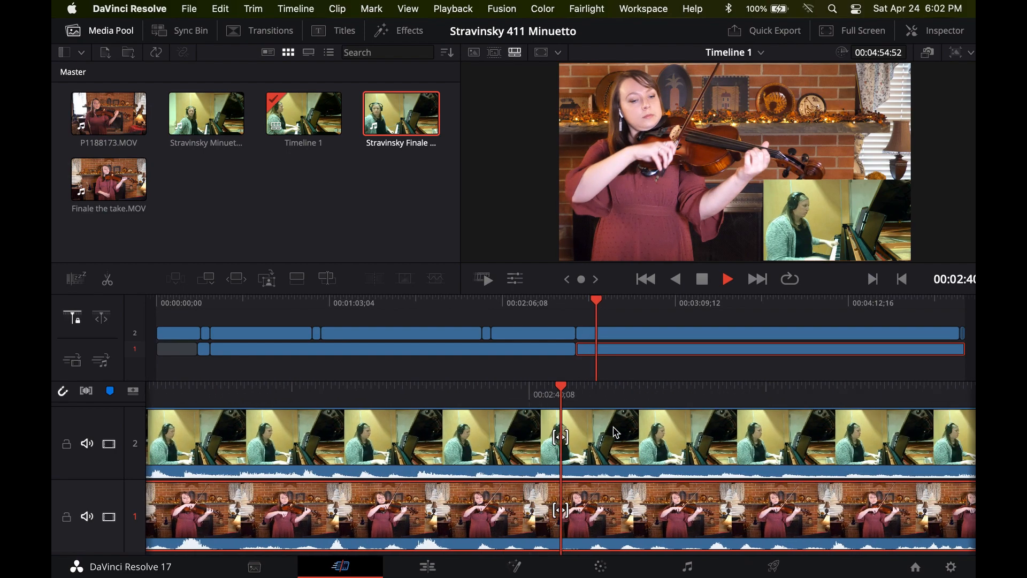
key(space)
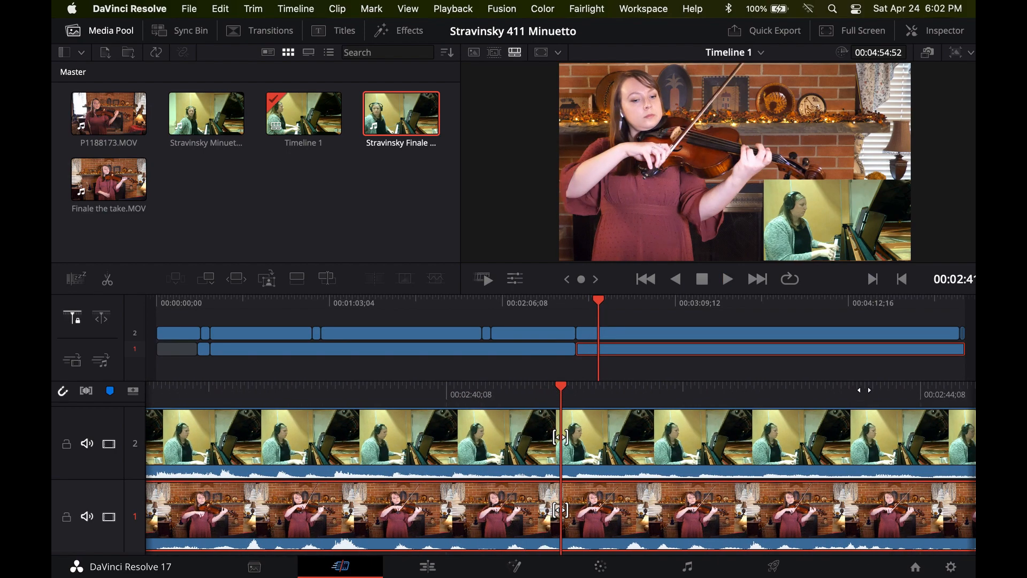
drag(636, 394, 374, 396)
drag(838, 391, 772, 388)
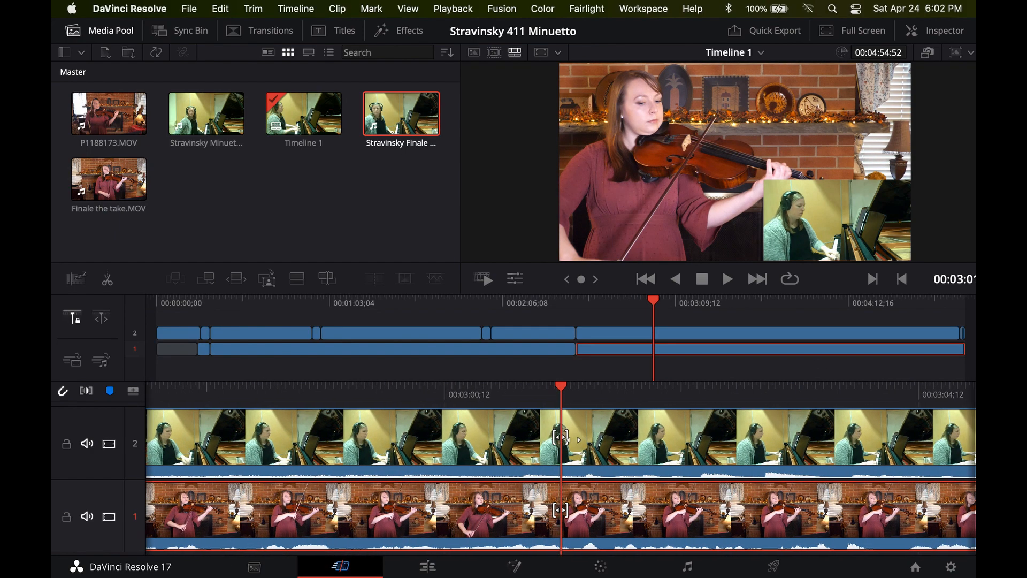
key(space)
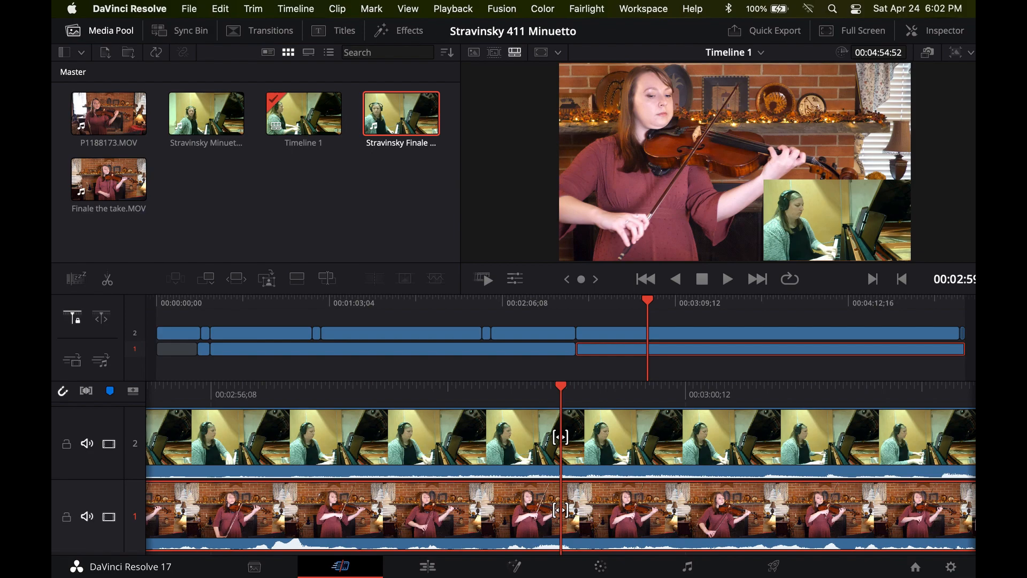
Return to the Minuetto-to-Finale change at about 00:02:32 and save the project
click(576, 302)
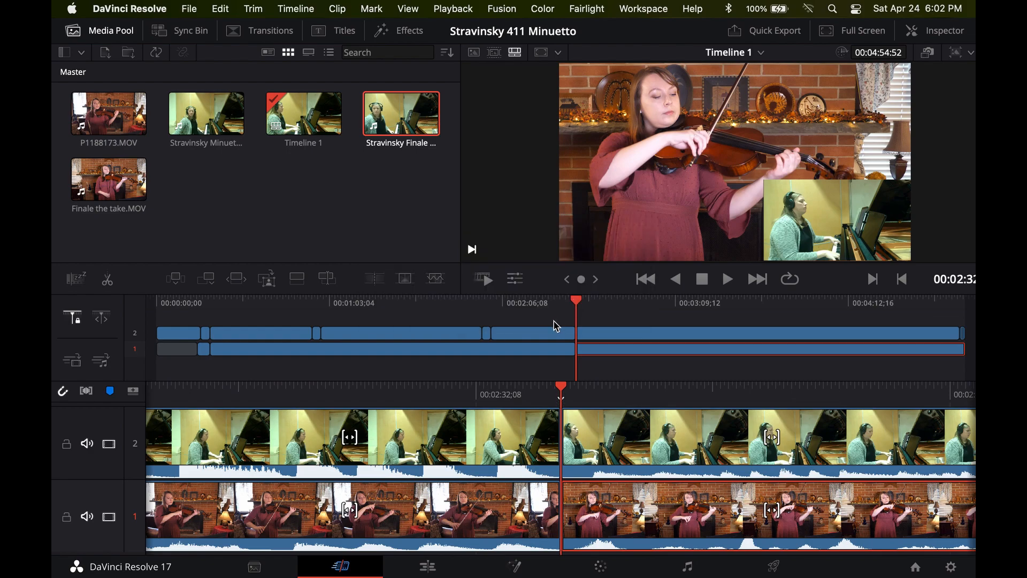
key(super+s)
drag(642, 390, 580, 391)
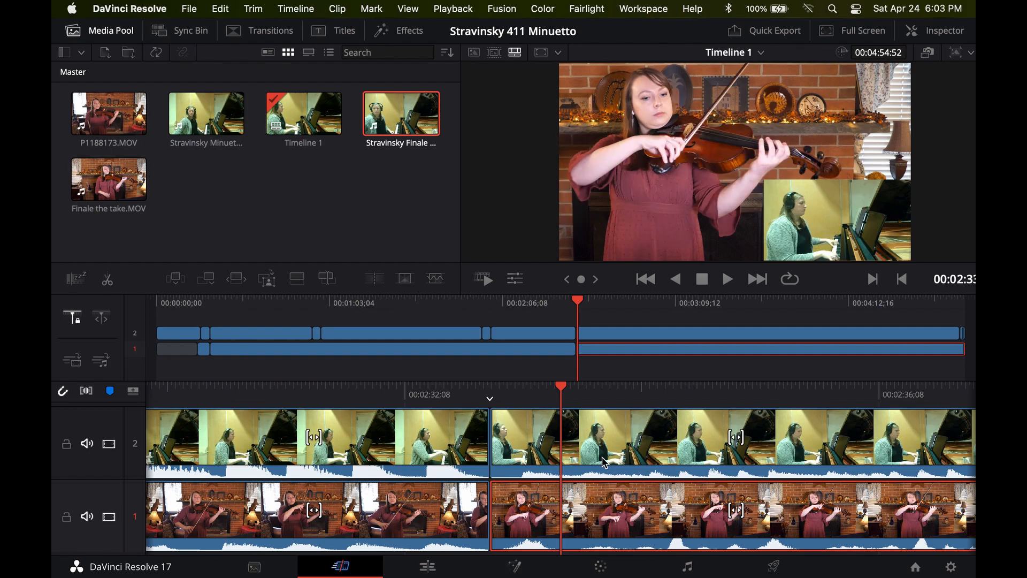
mouse_move(612, 398)
mouse_down()
mouse_move(633, 393)
mouse_move(609, 402)
mouse_up()
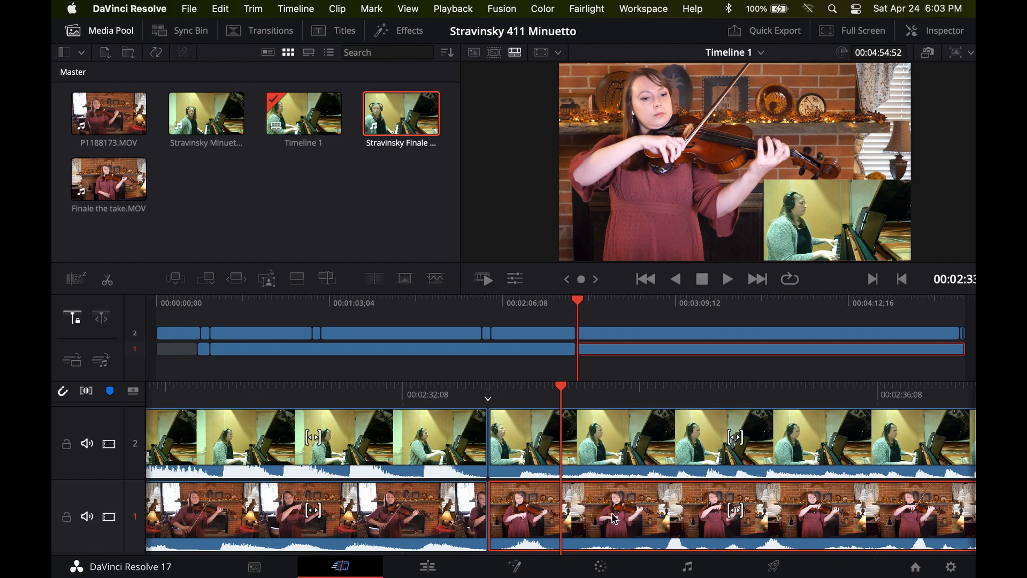
drag(724, 384, 760, 384)
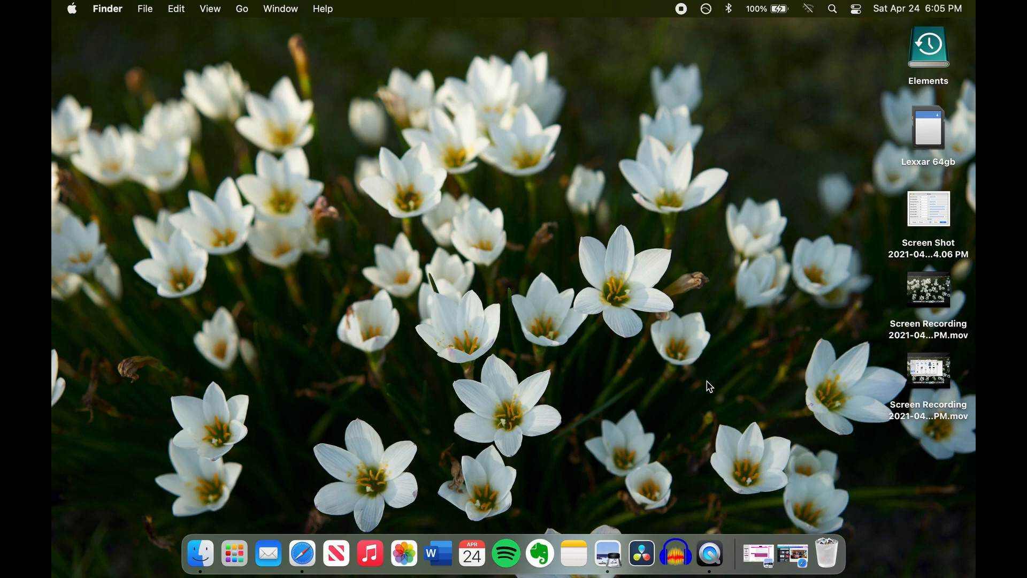
Switch to Audacity and open the recent project Finale the take 423.aup
click(673, 554)
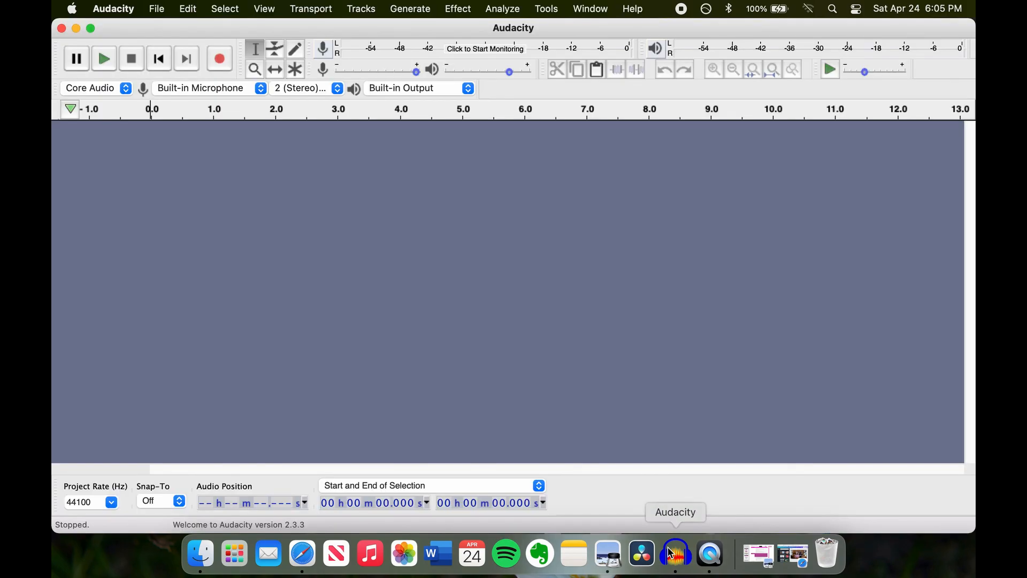
click(157, 9)
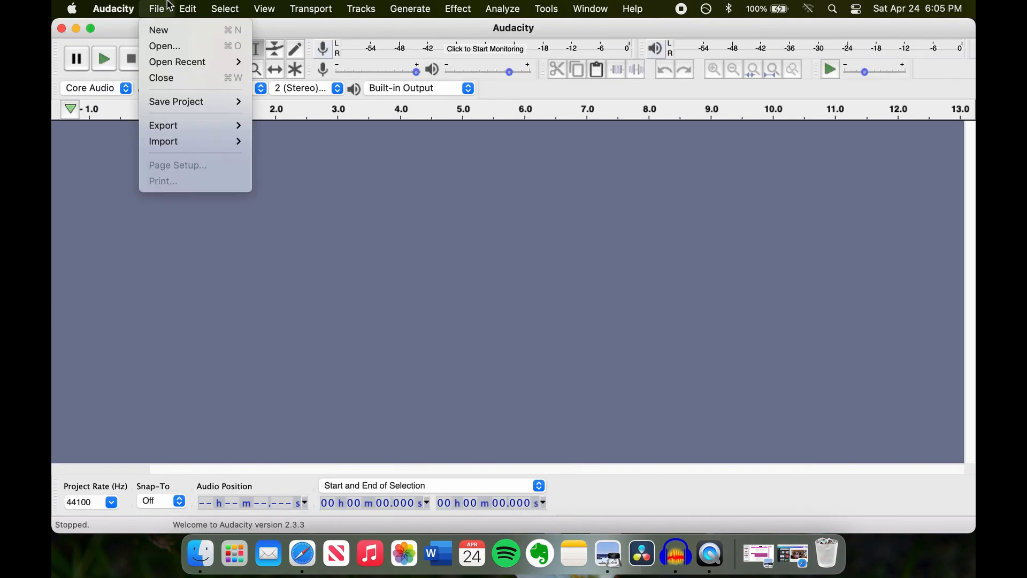
mouse_move(174, 63)
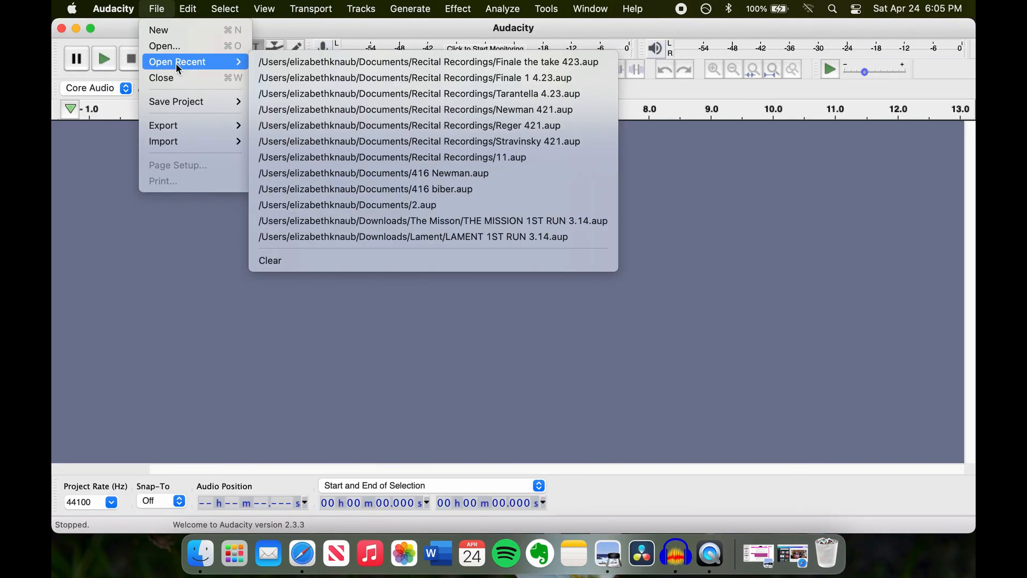
click(361, 60)
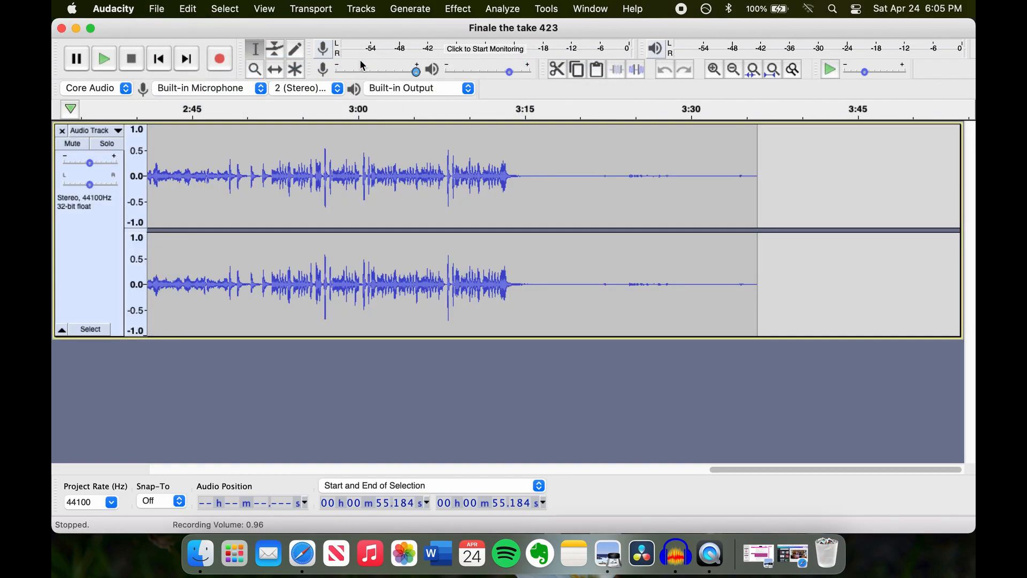
Locate where the Finale music starts by listening and delete all audio before it, up to about 0:55
click(663, 469)
scroll(472, 457, left, 15)
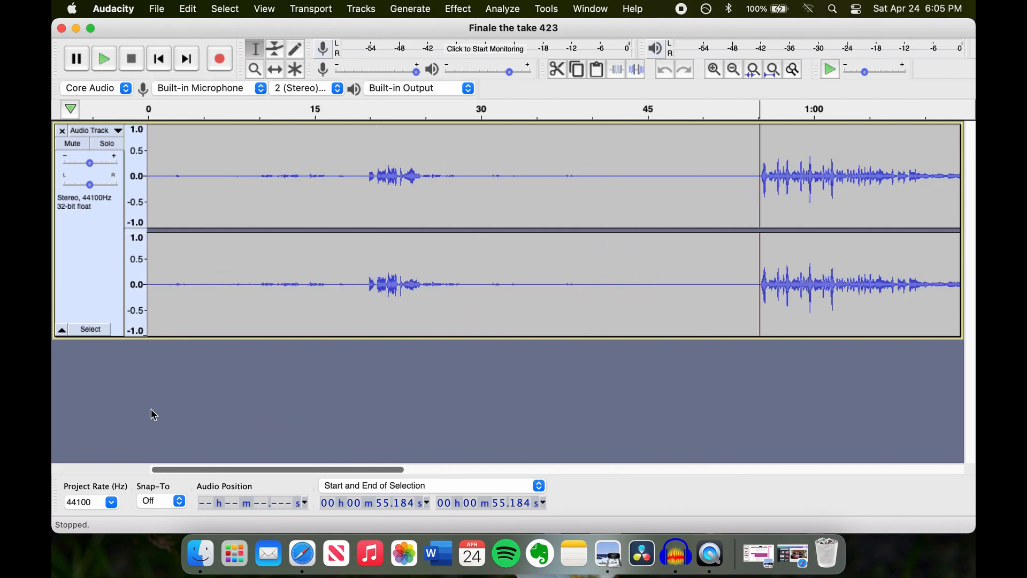
click(751, 111)
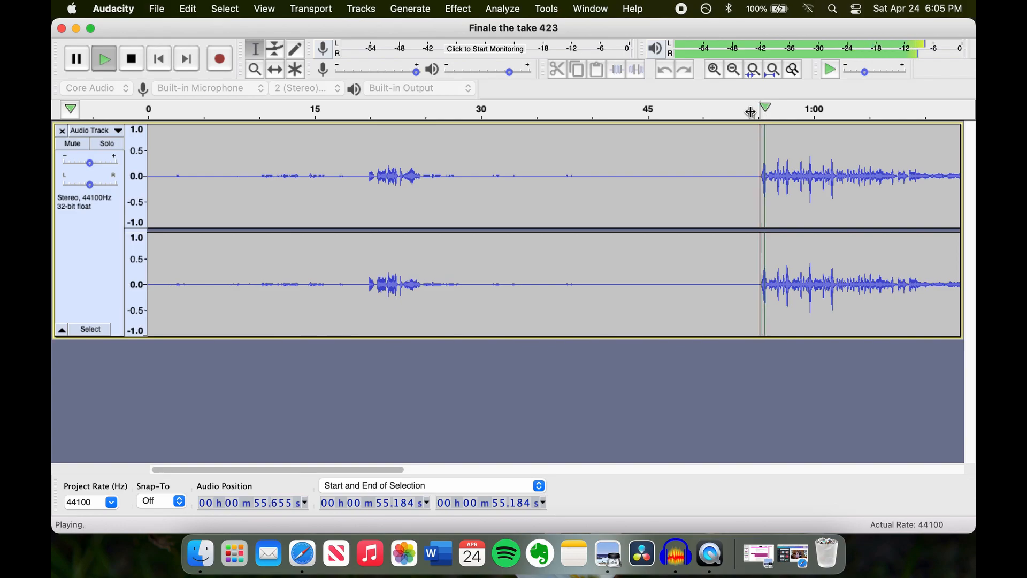
click(750, 110)
click(750, 108)
key(space)
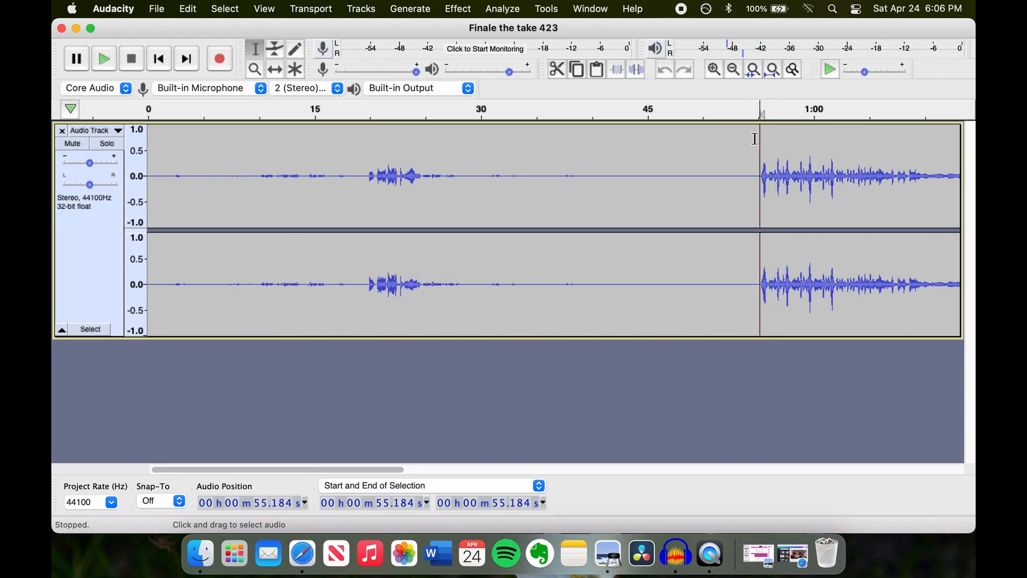
click(755, 138)
drag(754, 139, 116, 158)
key(Delete)
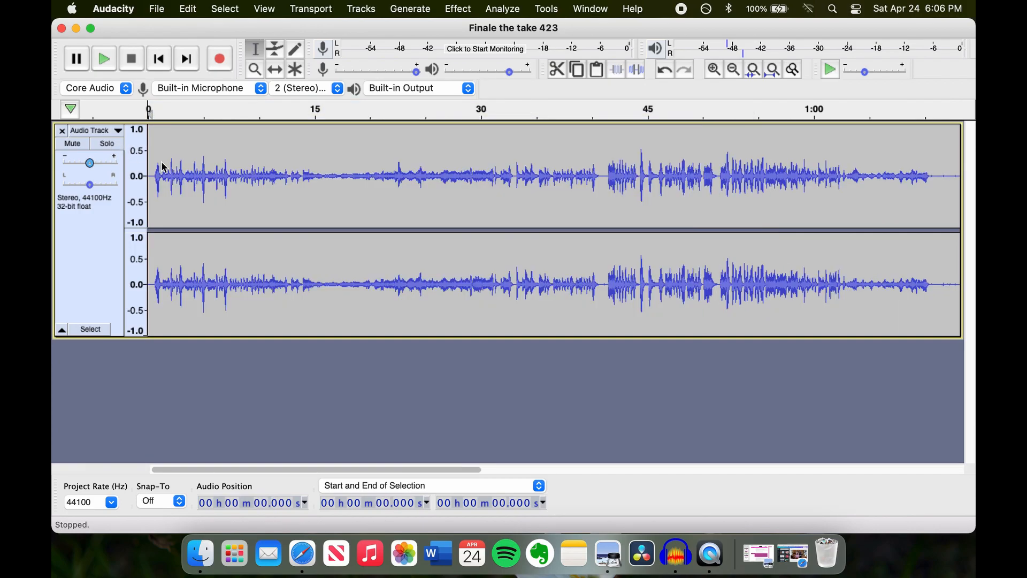
Listen to the Finale's ending and delete the leftover audio from about 2:26.4 to the end of the track
scroll(503, 470, right, 2)
drag(503, 470, 865, 424)
click(685, 143)
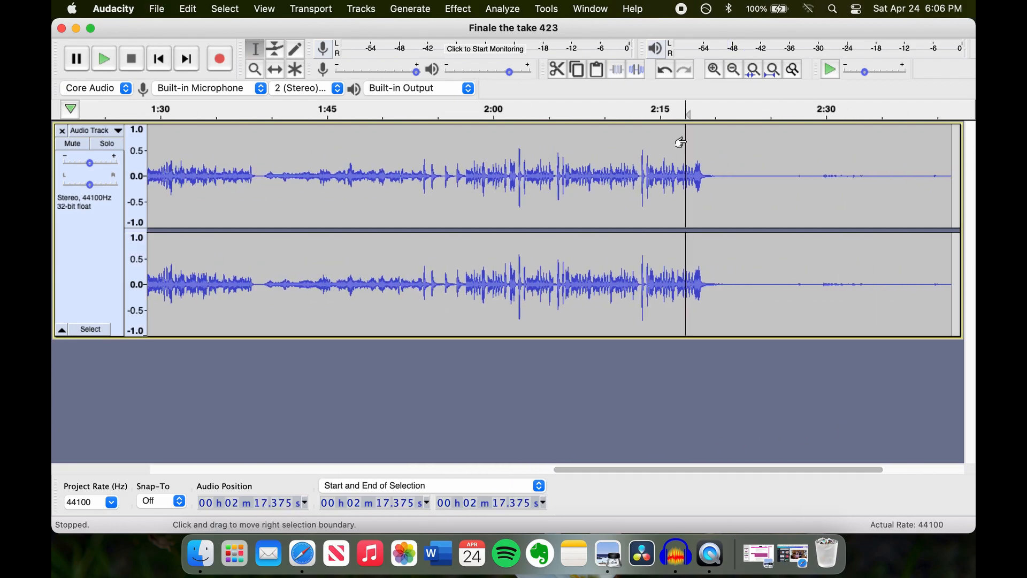
key(space)
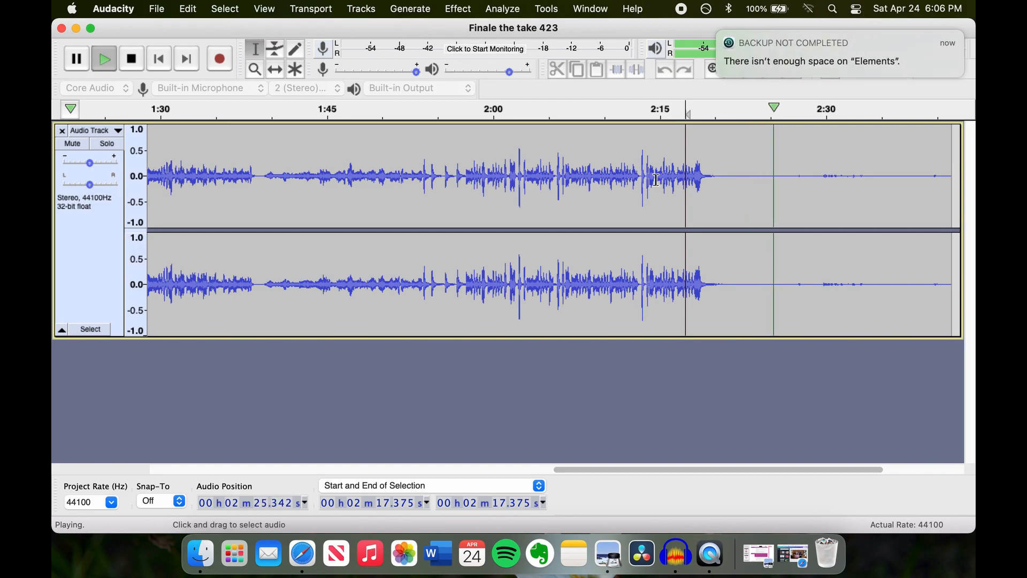
key(space)
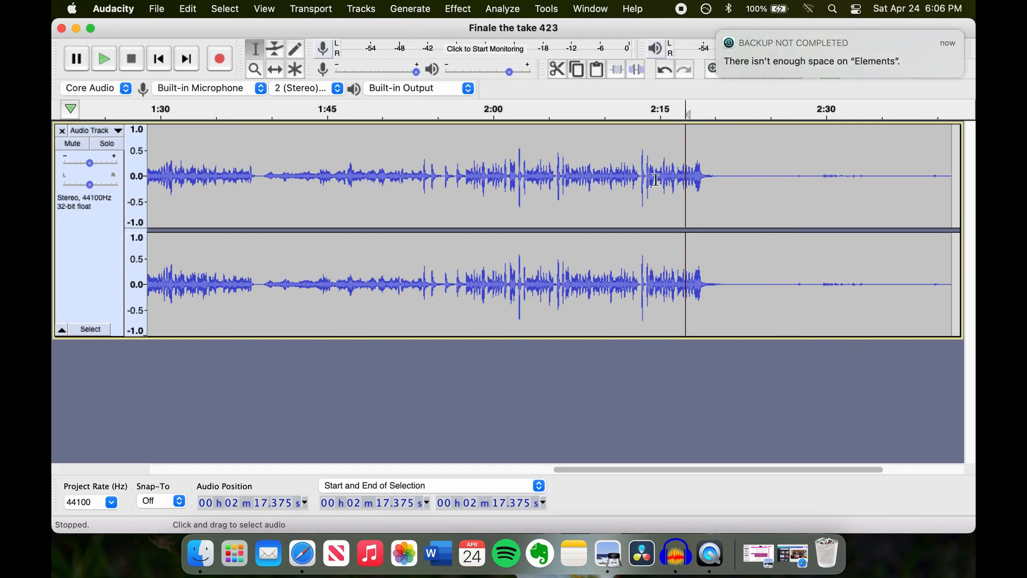
drag(786, 146, 818, 165)
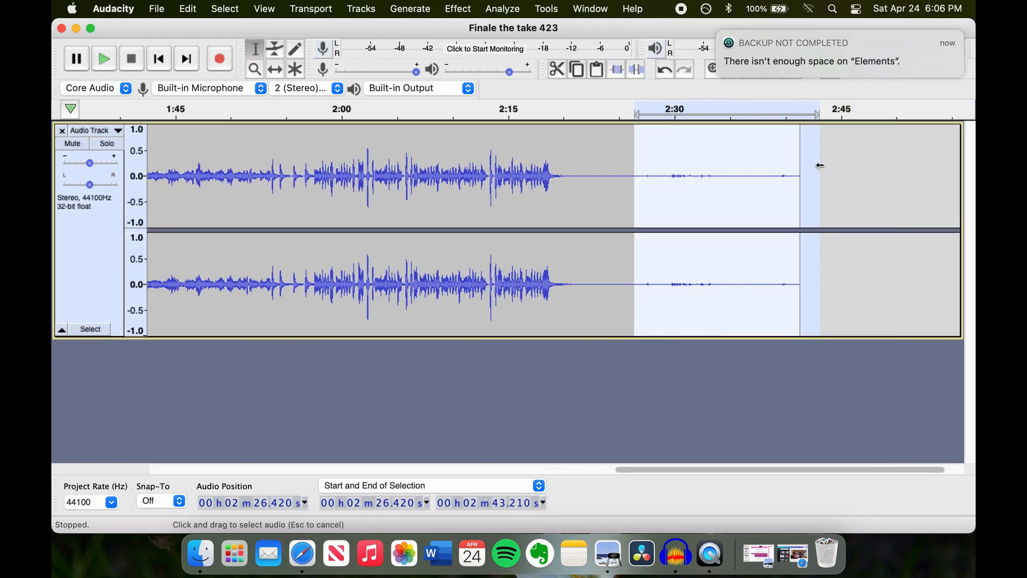
key(Delete)
click(736, 172)
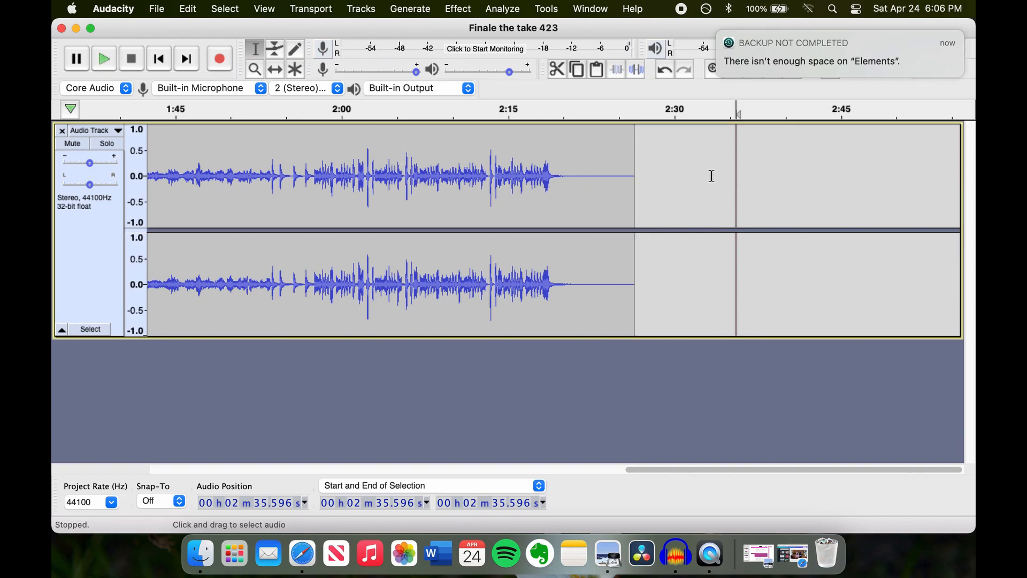
Raise the playback volume and listen to the trimmed Finale near its beginning and from about 0:44
drag(689, 470, 168, 474)
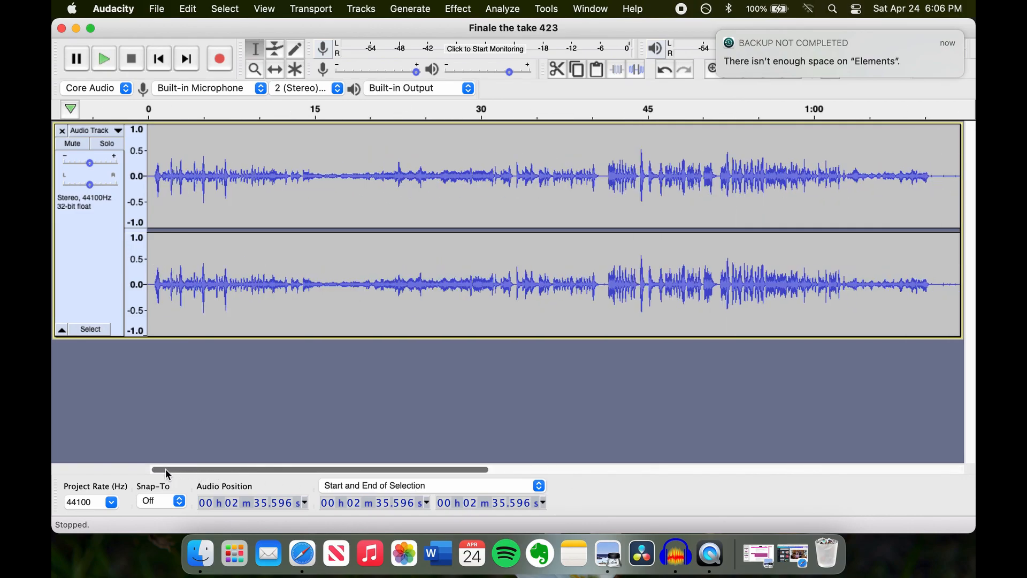
click(225, 154)
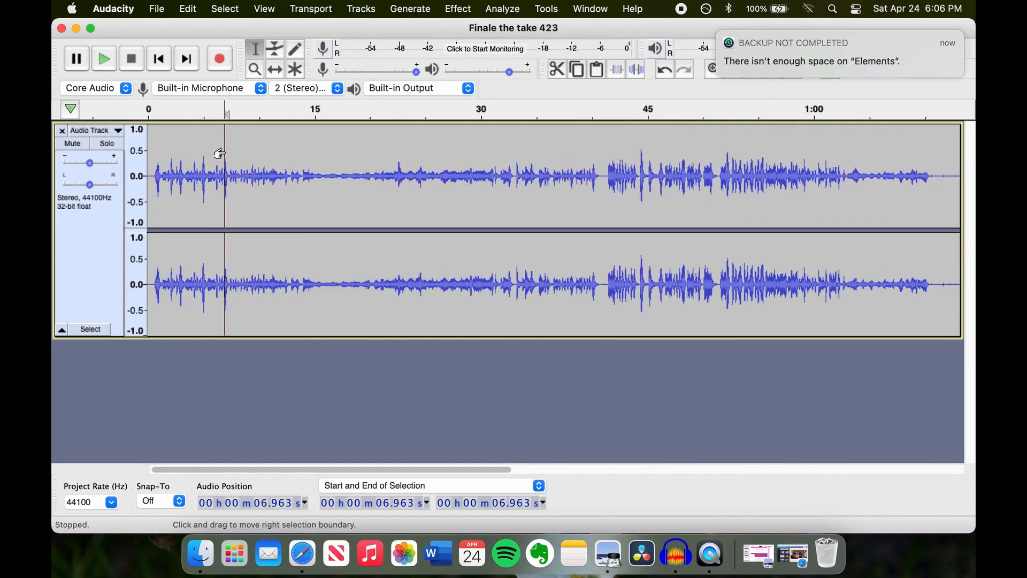
click(168, 143)
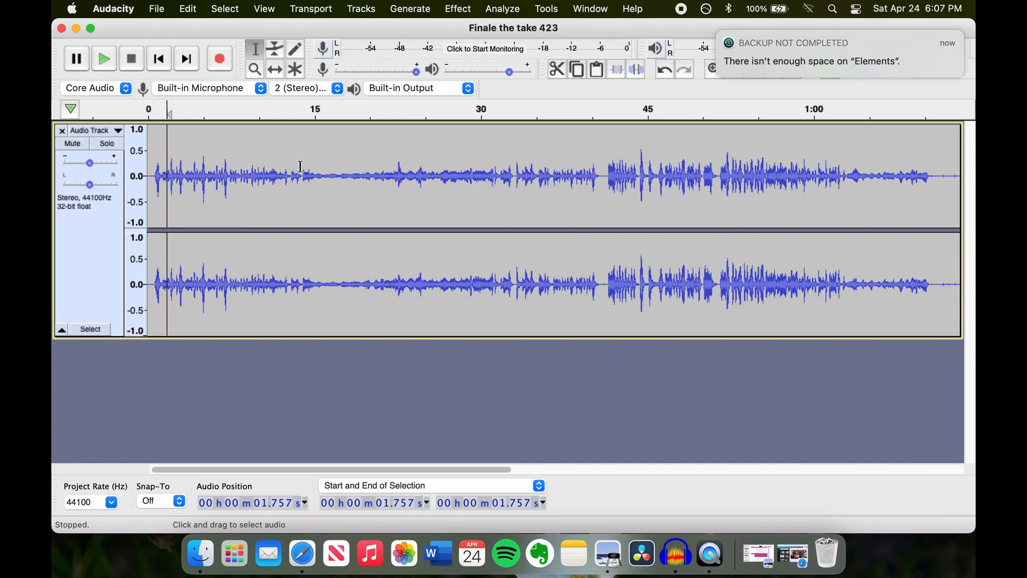
key(XF86AudioRaiseVolume)
key(XF86AudioRaiseVolume)
key(space)
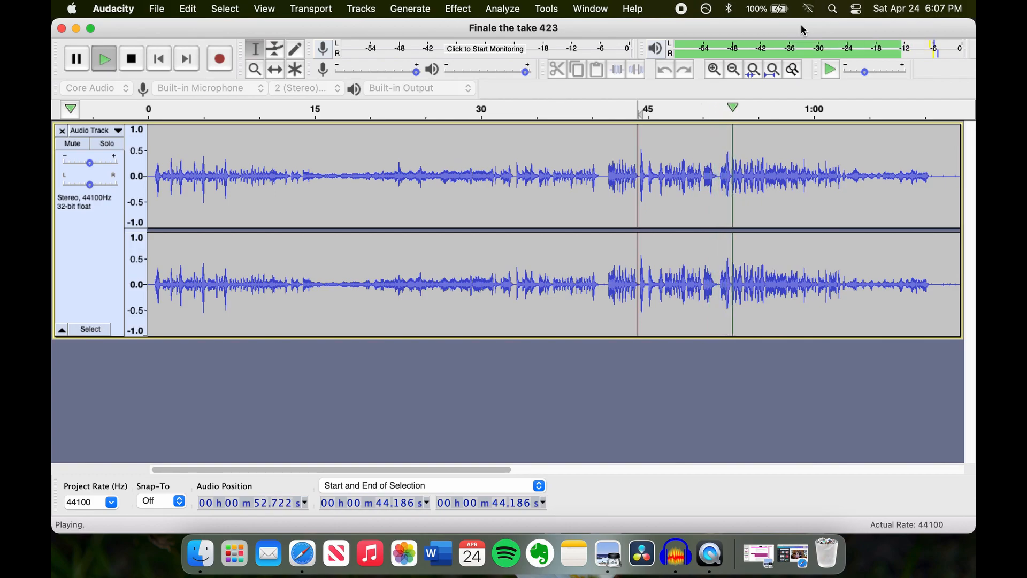
key(space)
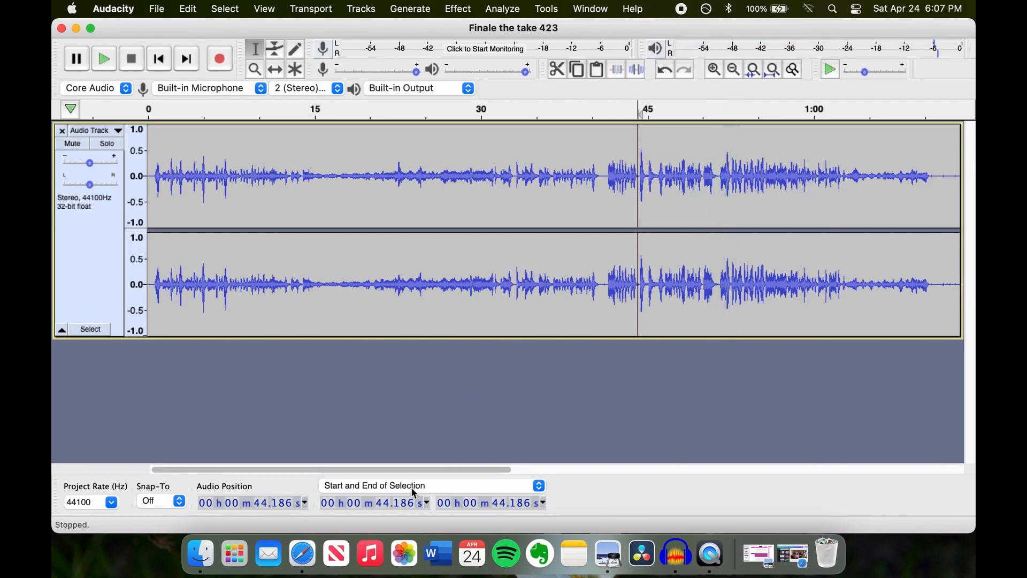
Listen to the loud entrance in the middle of the Finale, playing from about 1:15.3 and 1:13.1
drag(450, 470, 605, 434)
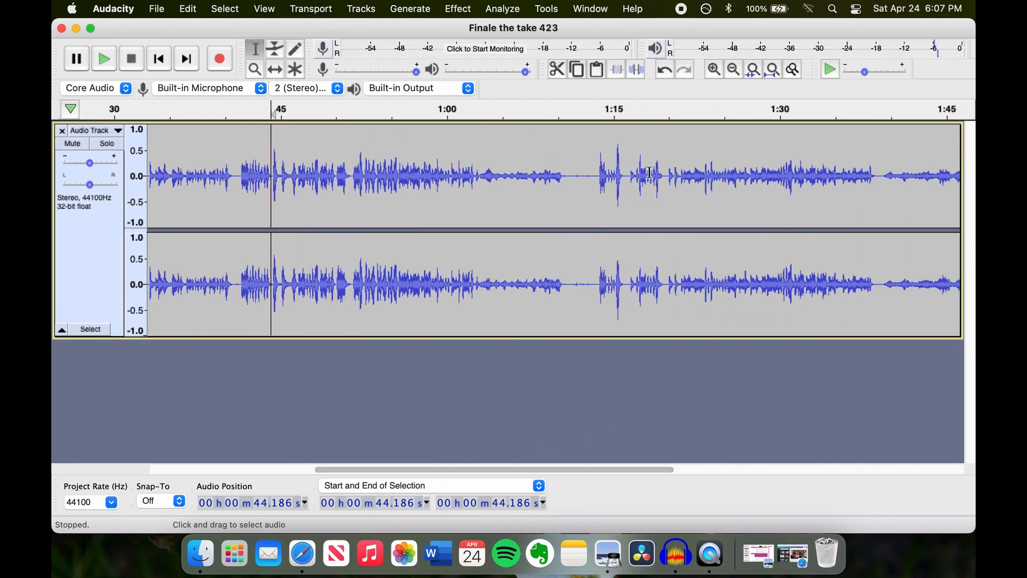
click(617, 203)
key(space)
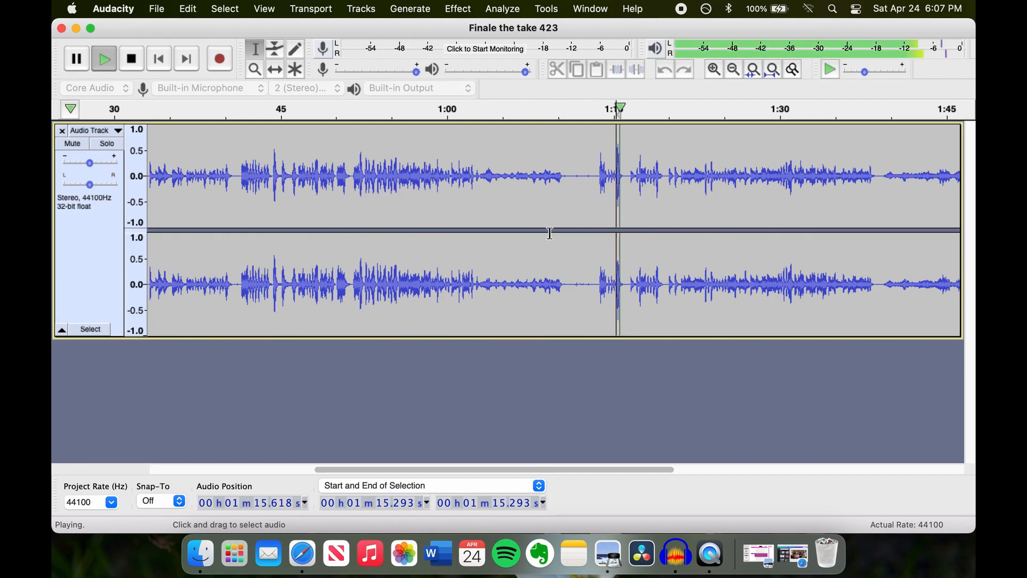
key(space)
click(592, 169)
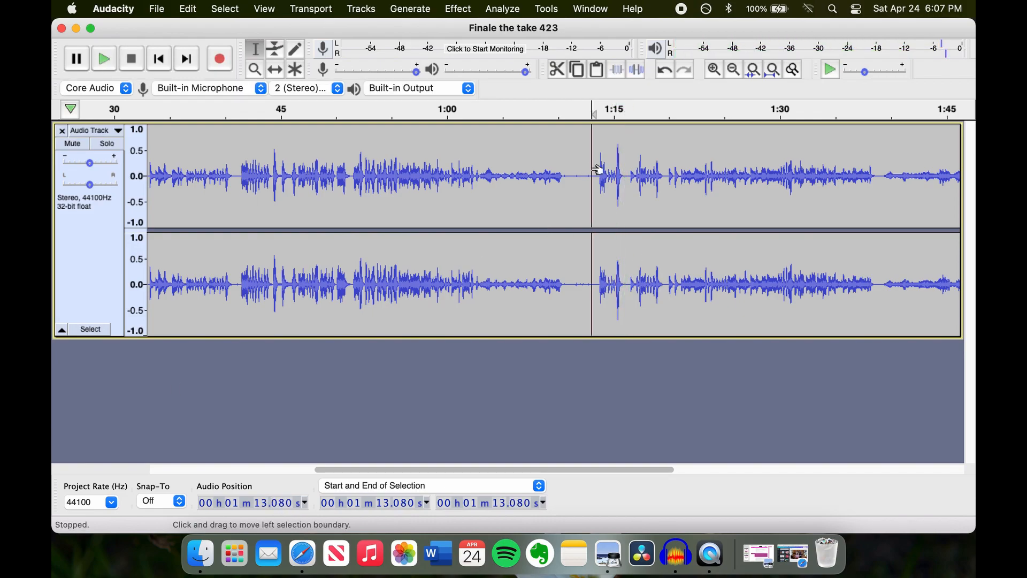
key(space)
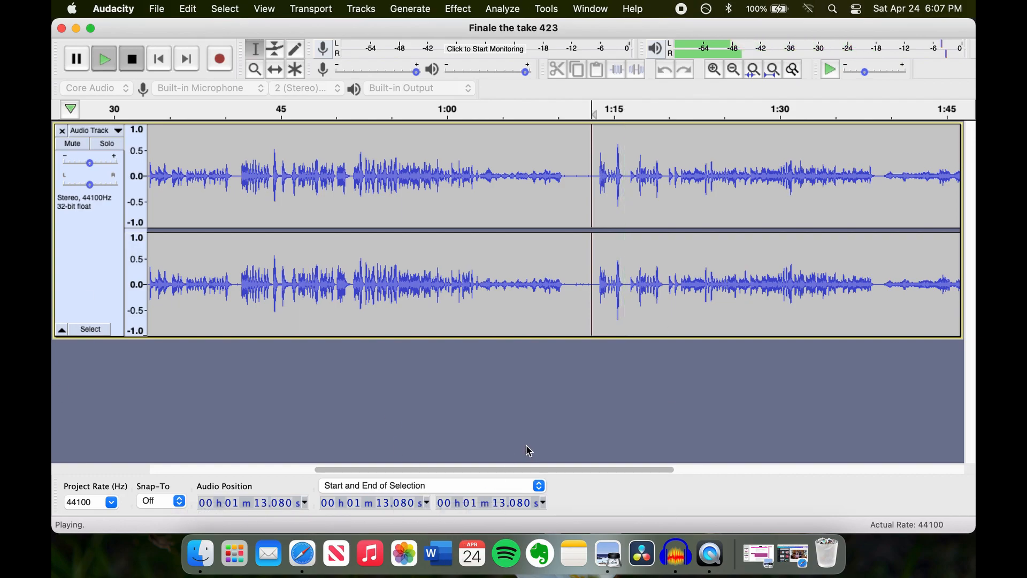
key(space)
Select the entire Finale track and open the Reverb effect for it
drag(526, 469, 713, 438)
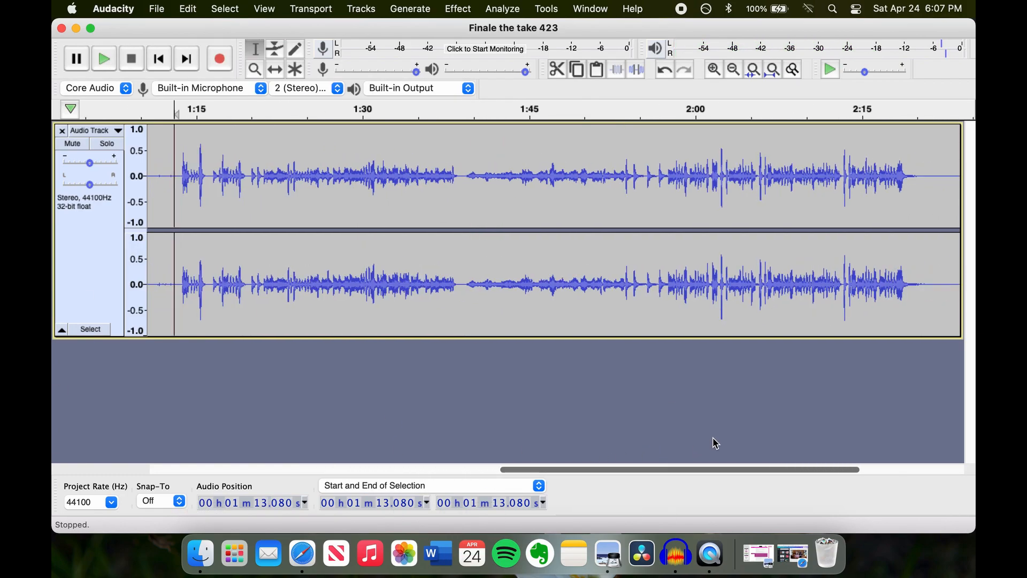
click(737, 71)
click(738, 69)
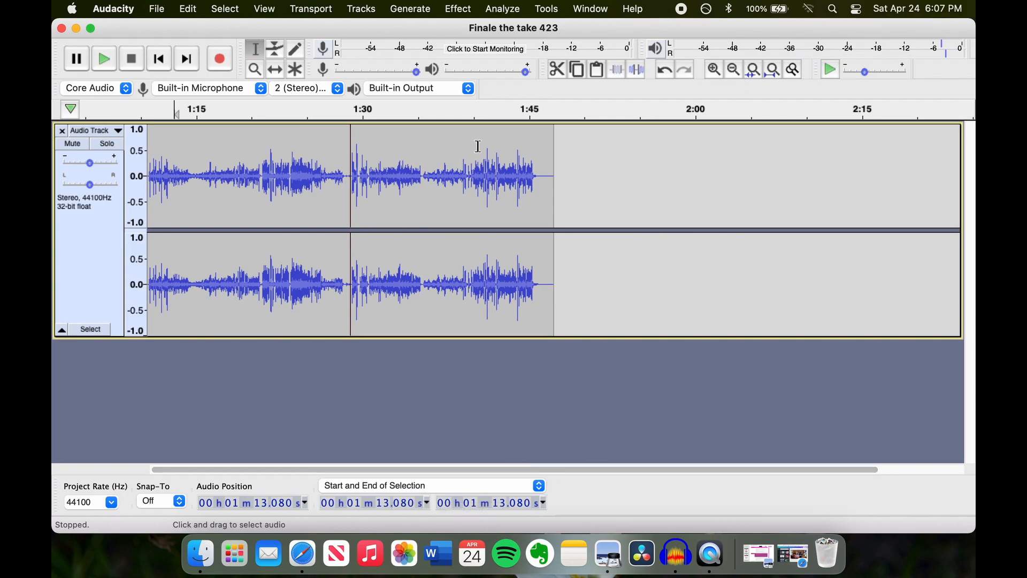
key(super+a)
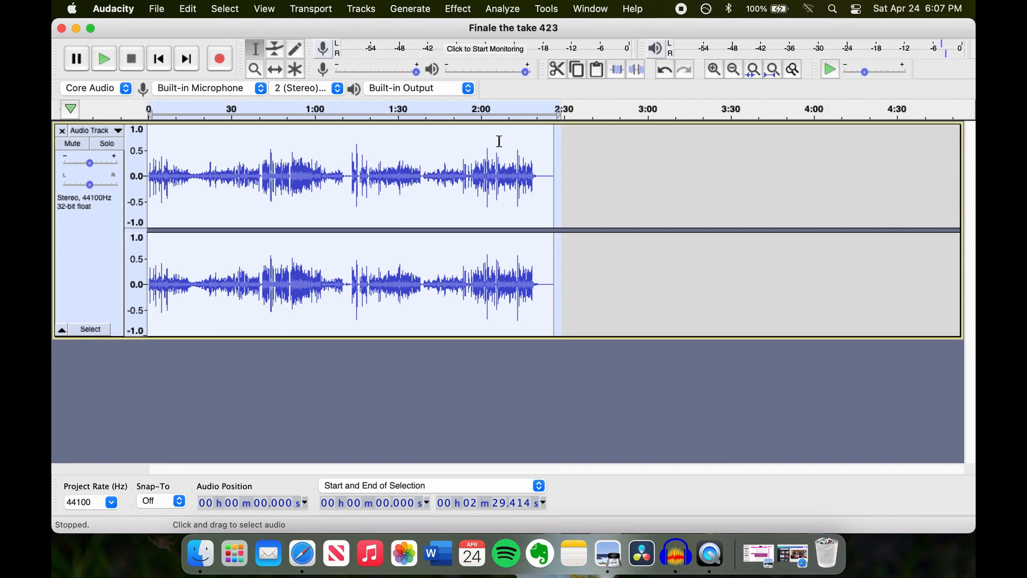
click(459, 10)
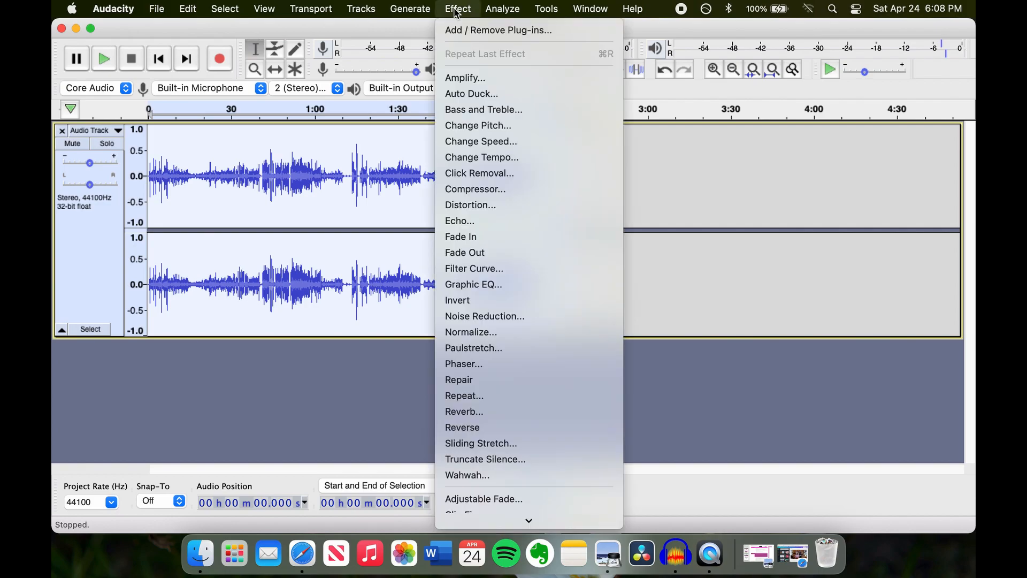
click(471, 414)
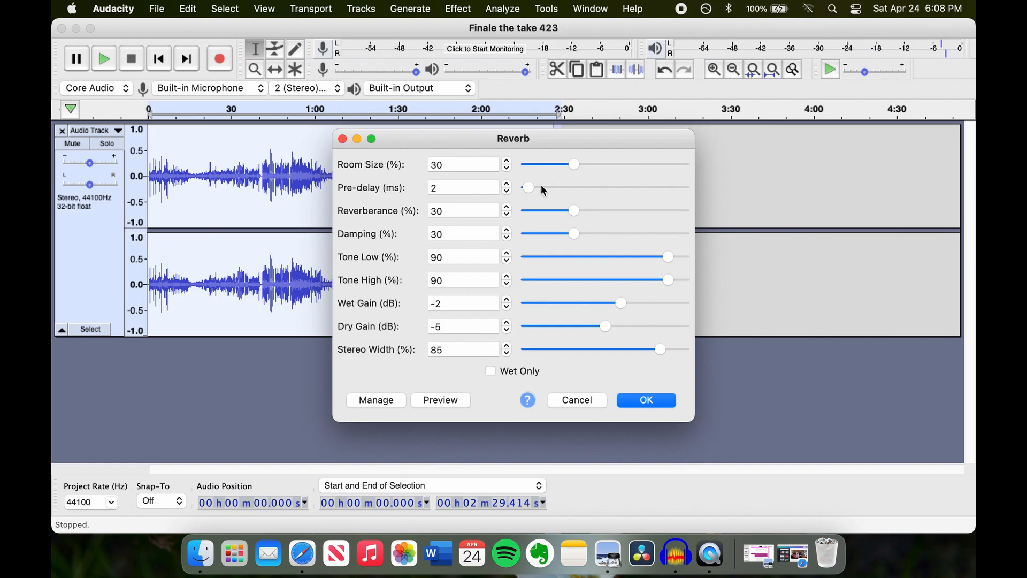
Open the saved screenshot of earlier Reverb settings from the Desktop folder and close the folder window to read its values
click(200, 552)
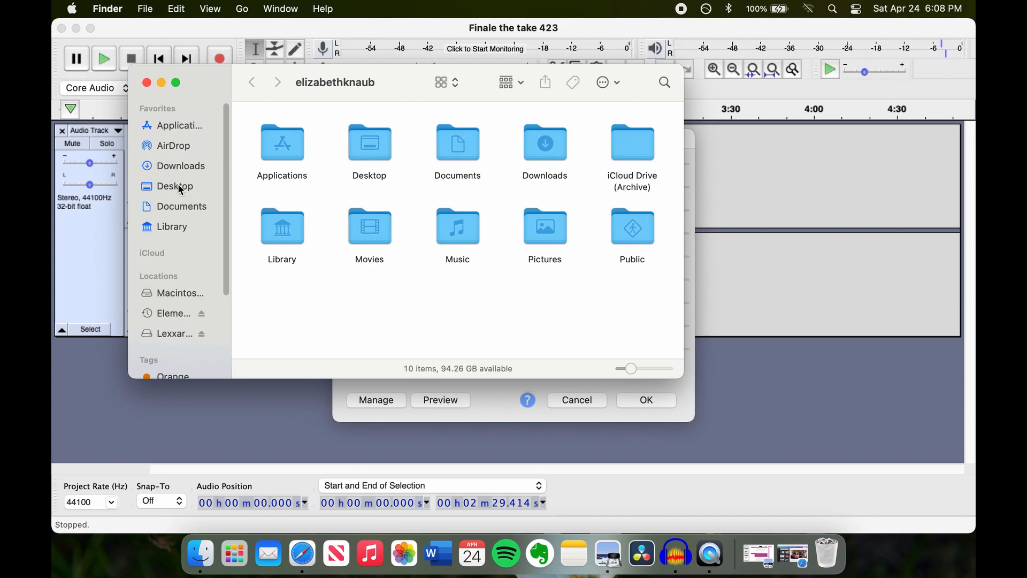
click(180, 187)
double_click(291, 134)
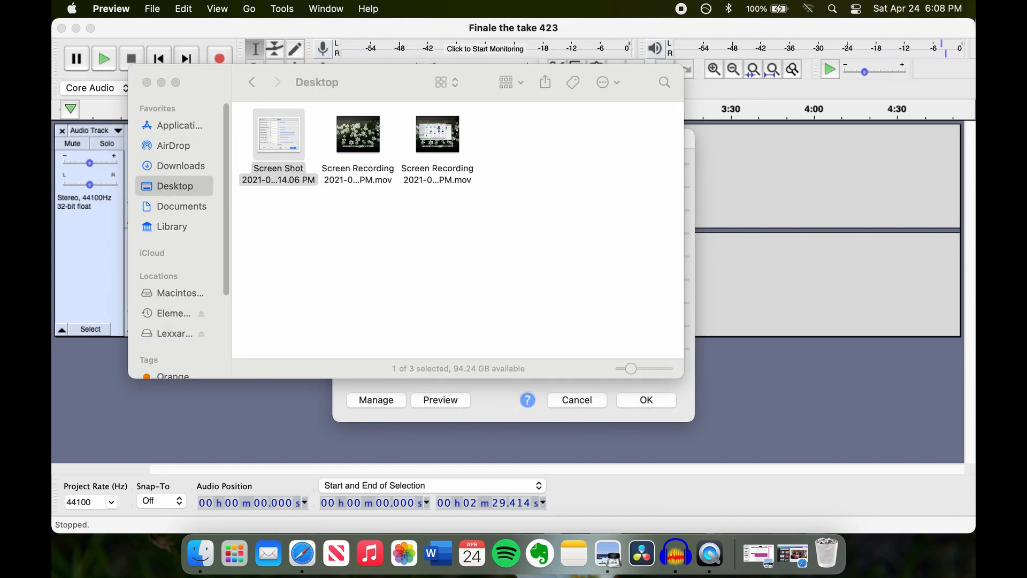
click(558, 118)
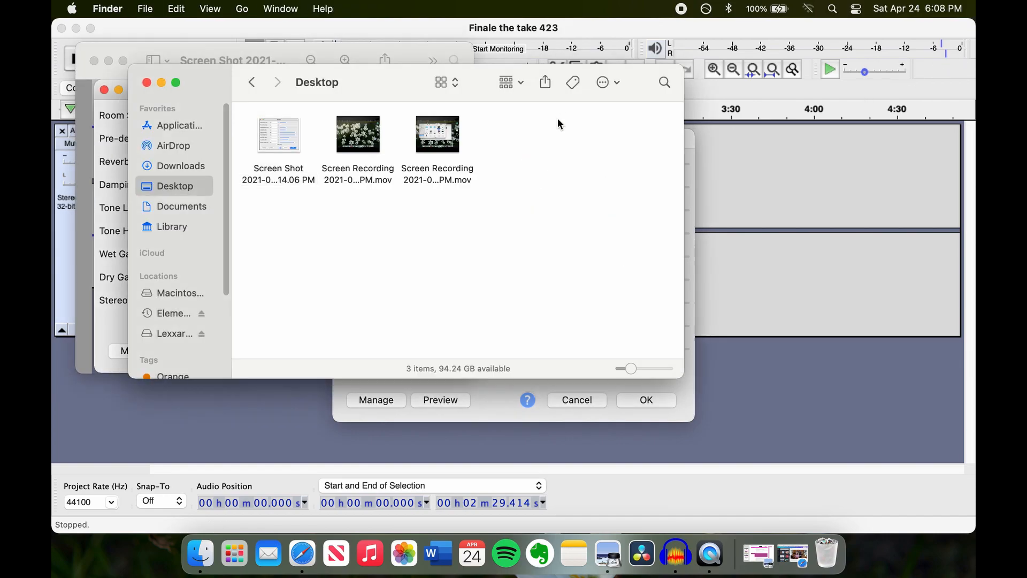
click(146, 83)
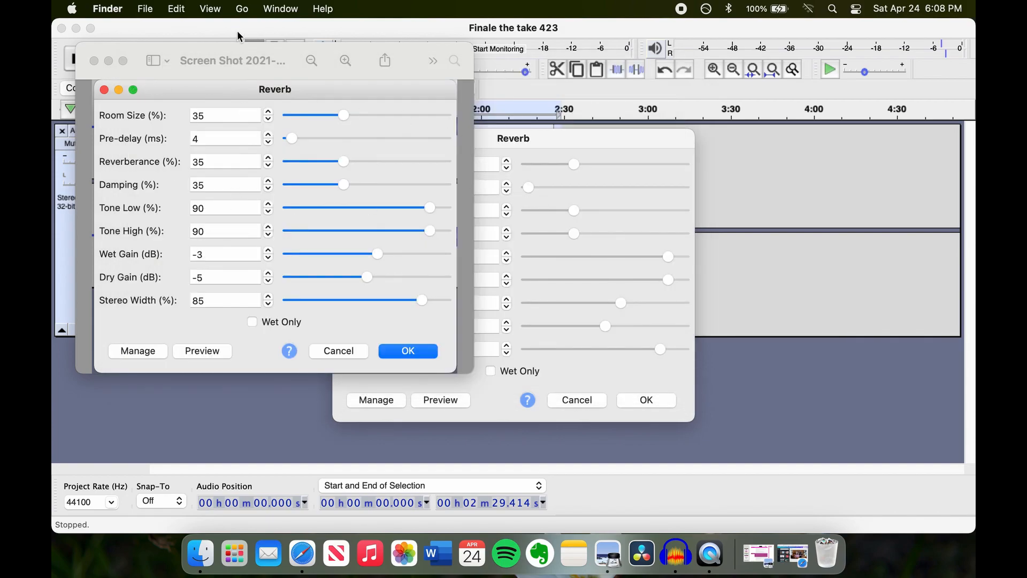
Try Reverb on the whole track with room size 50%, pre-delay 152 ms, reverberance 35%, damping 35% and wet gain -3 dB
click(570, 137)
drag(574, 163, 582, 160)
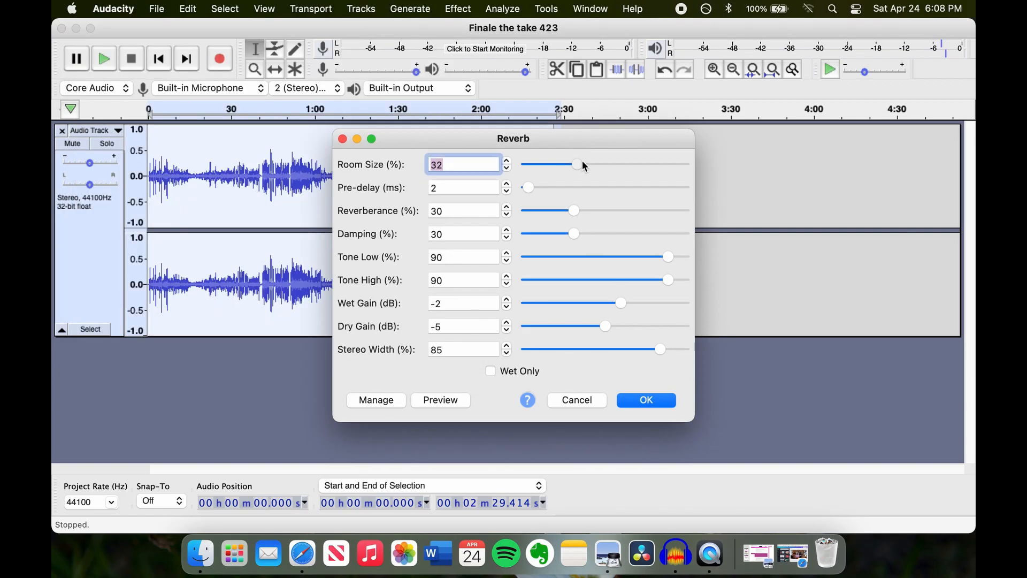
key(Return)
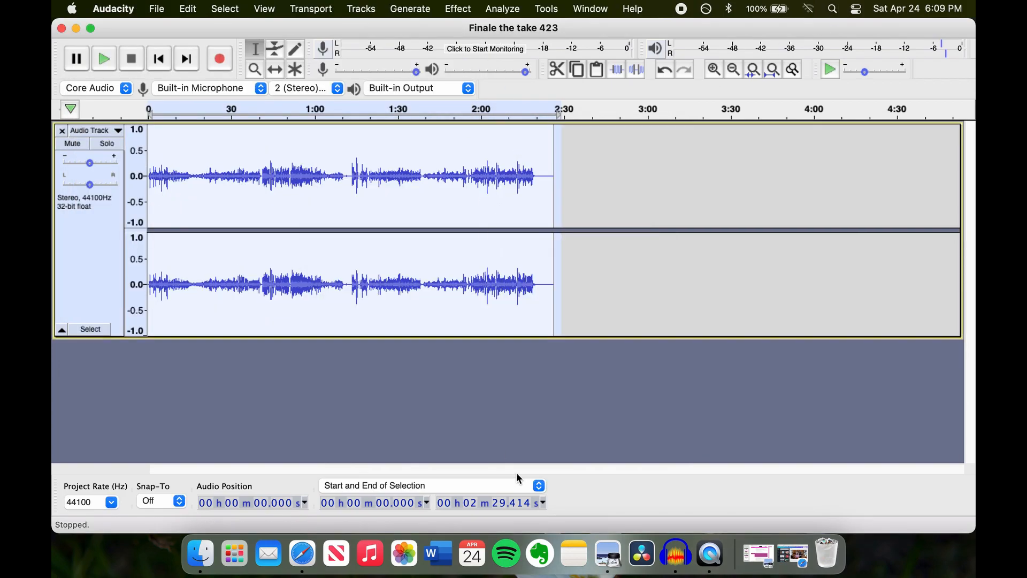
Clear the selection and listen to the reverbed Finale from about 2.6 s
click(358, 385)
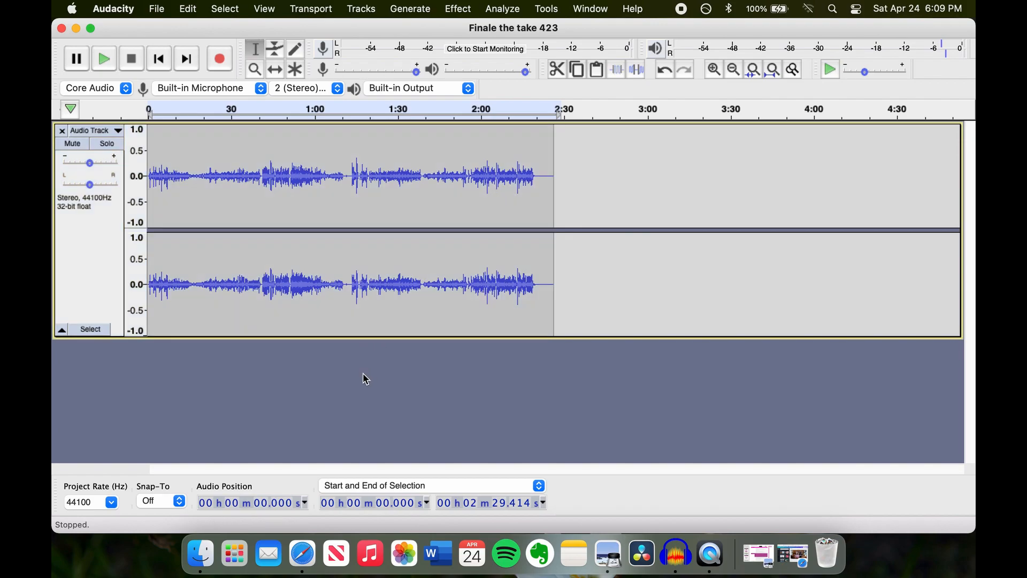
click(155, 135)
key(space)
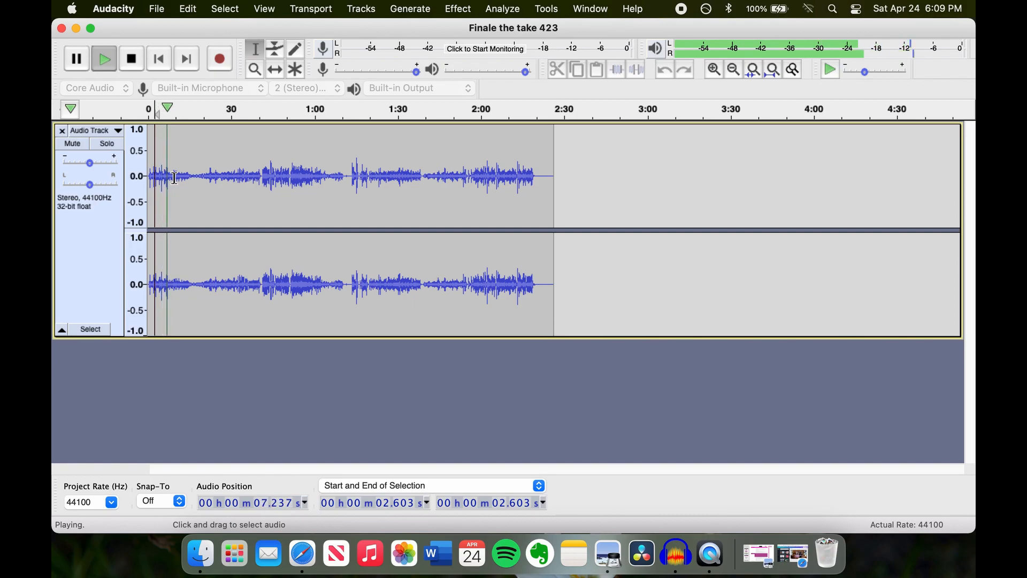
key(space)
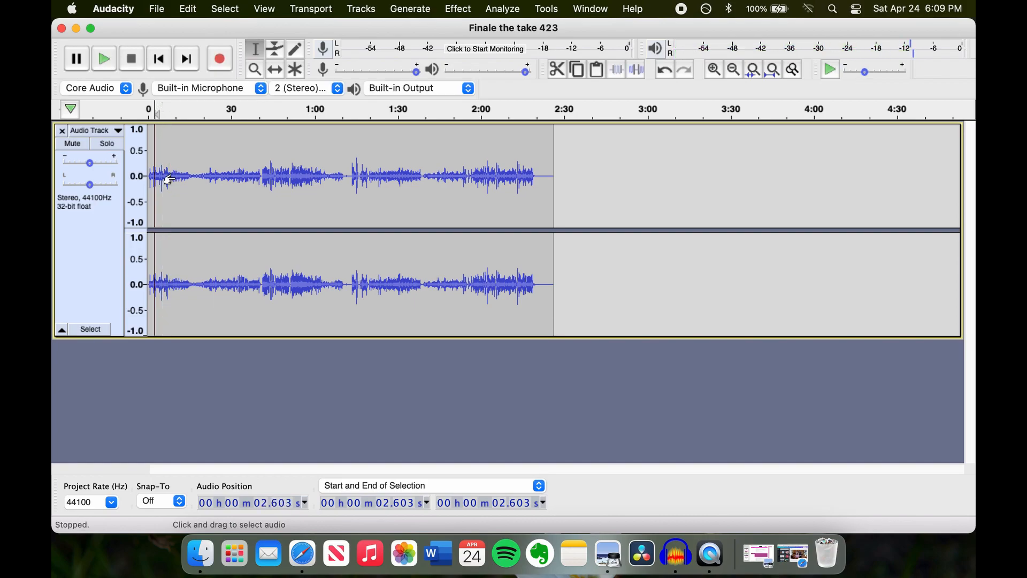
Undo the reverb and try it again on the whole track with the room size set to 30%
key(super+a)
click(502, 8)
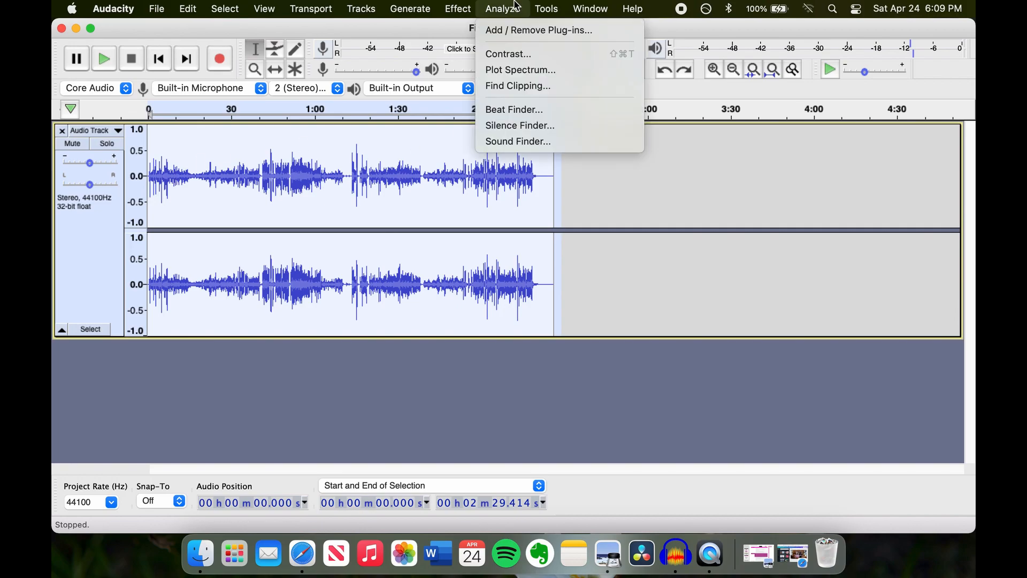
mouse_move(458, 9)
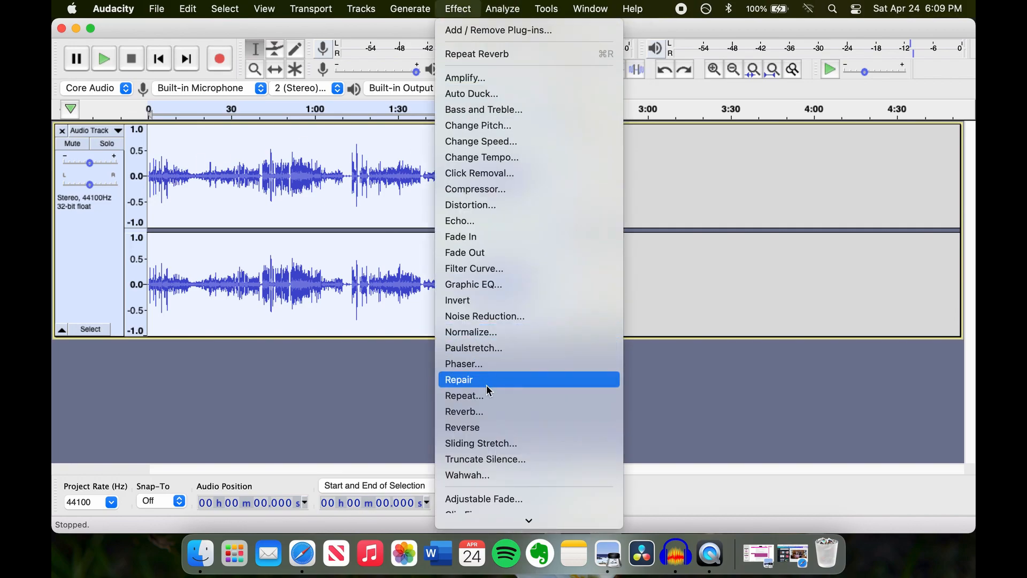
click(483, 417)
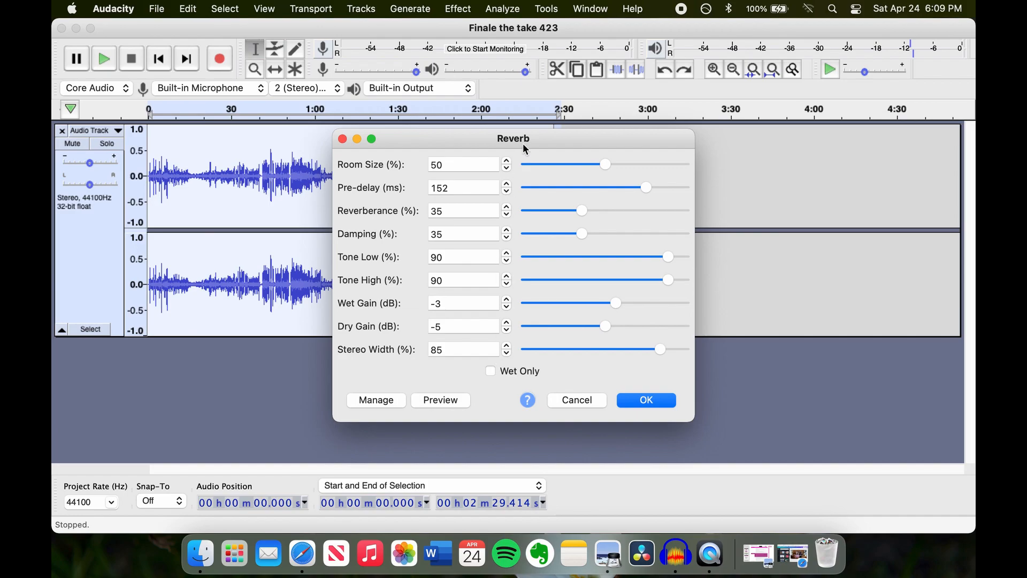
click(506, 170)
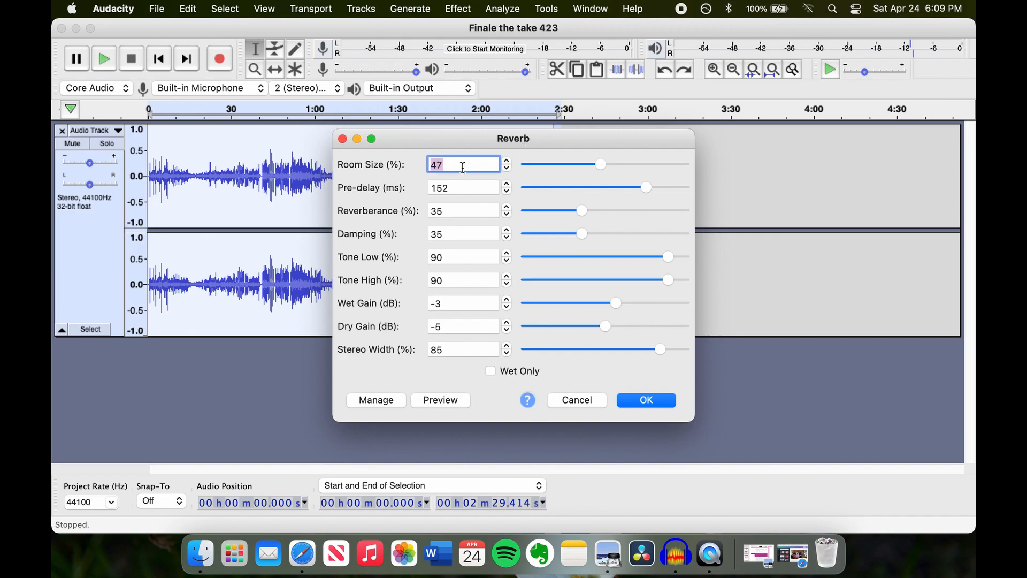
text(30)
key(Return)
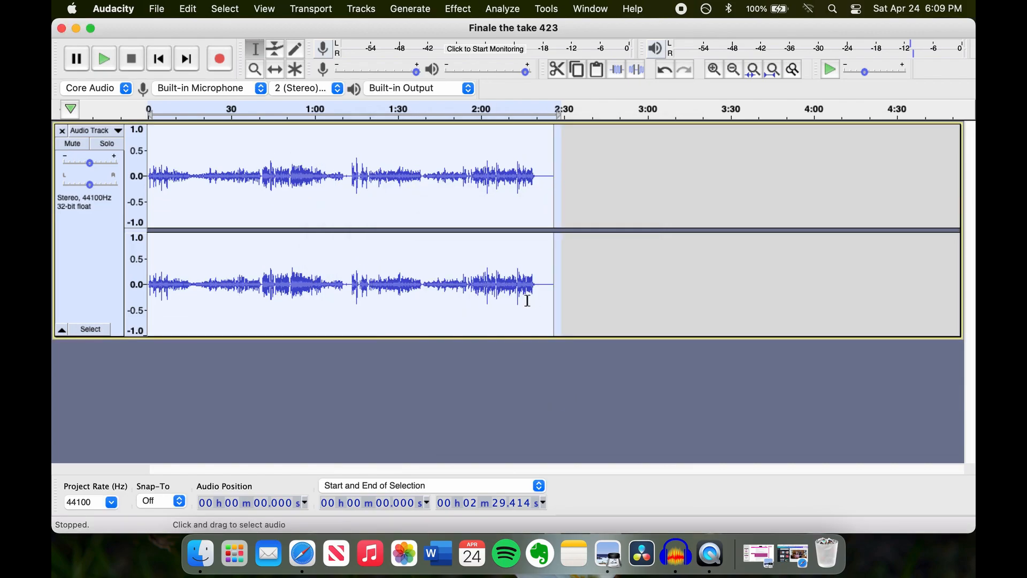
Listen to the opening of the Finale and undo the 30% room size reverb
key(space)
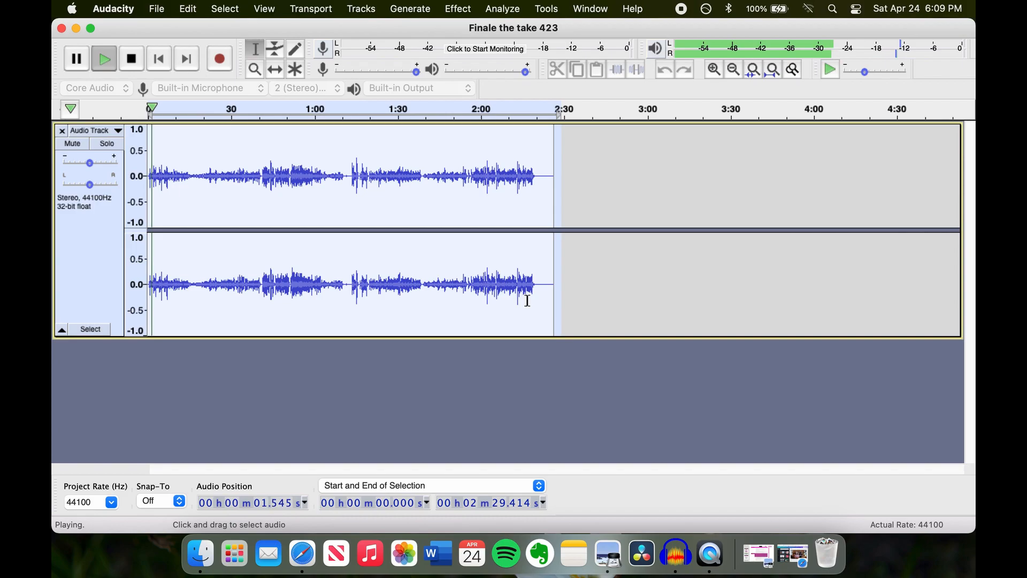
key(space)
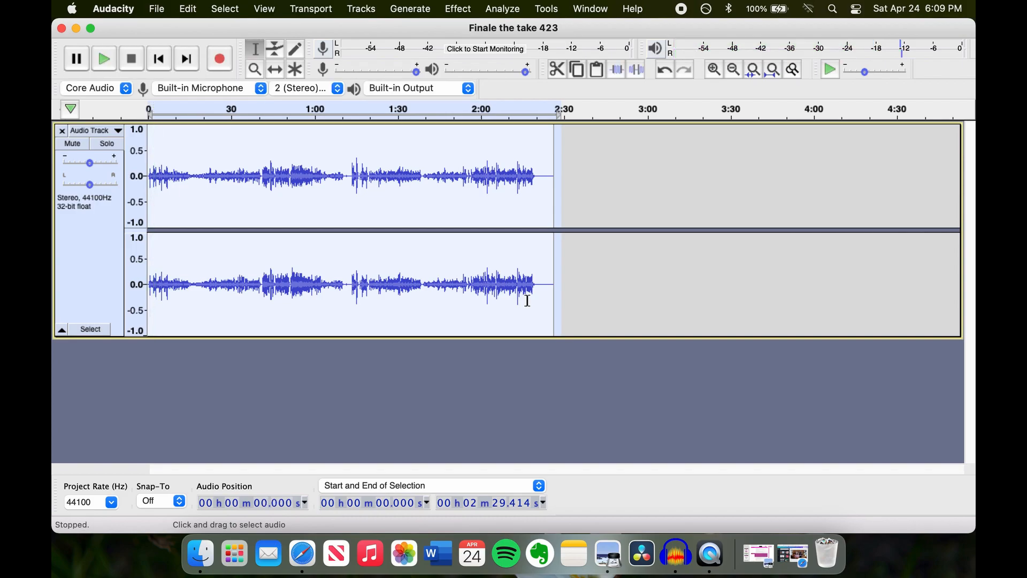
key(ctrl+z)
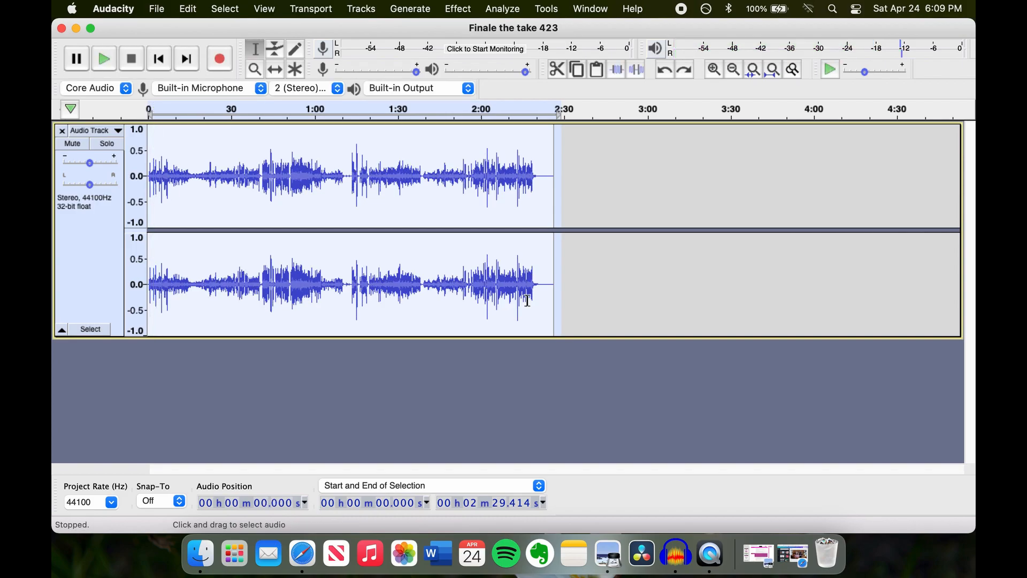
Reopen the Reverb effect, set the pre-delay to 3 ms and bring up the reference screenshot of earlier settings for comparison
click(543, 8)
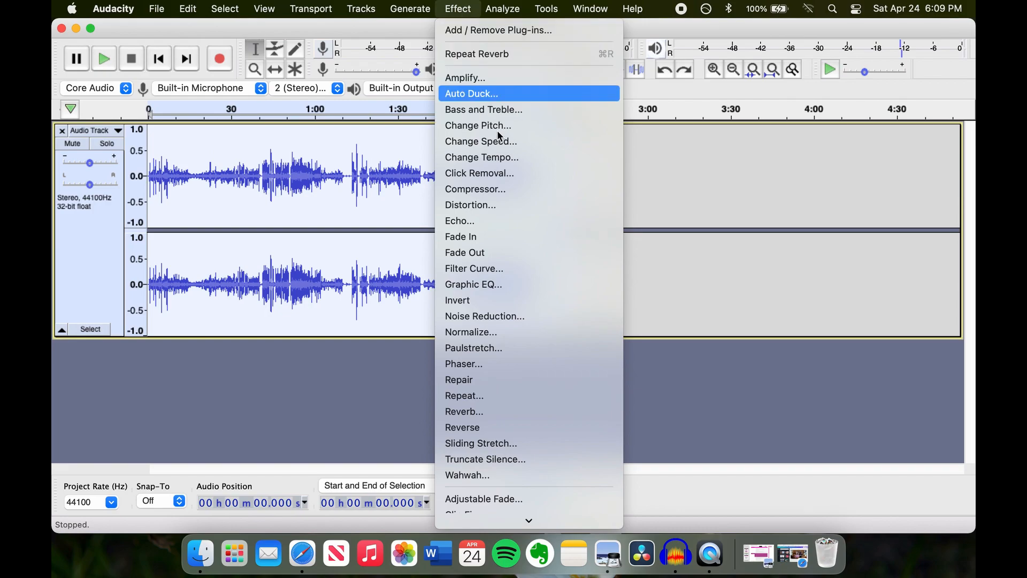
click(528, 410)
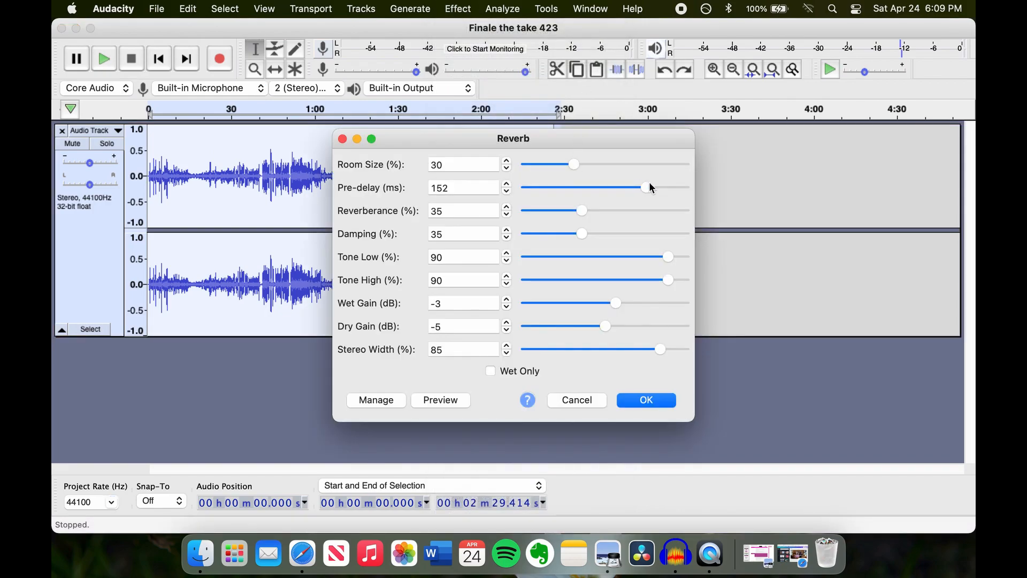
drag(651, 183, 537, 197)
click(608, 554)
click(329, 100)
click(219, 111)
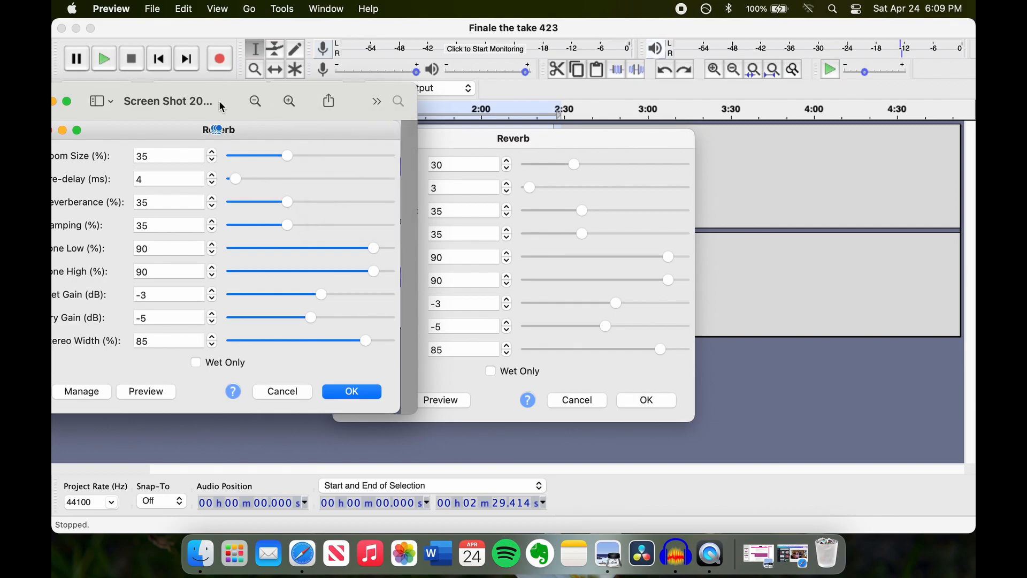
drag(219, 111, 208, 121)
Apply Reverb to the whole track with room size 35%, reverberance 31%, damping 30% and wet gain -4 dB
drag(582, 210, 574, 232)
click(507, 162)
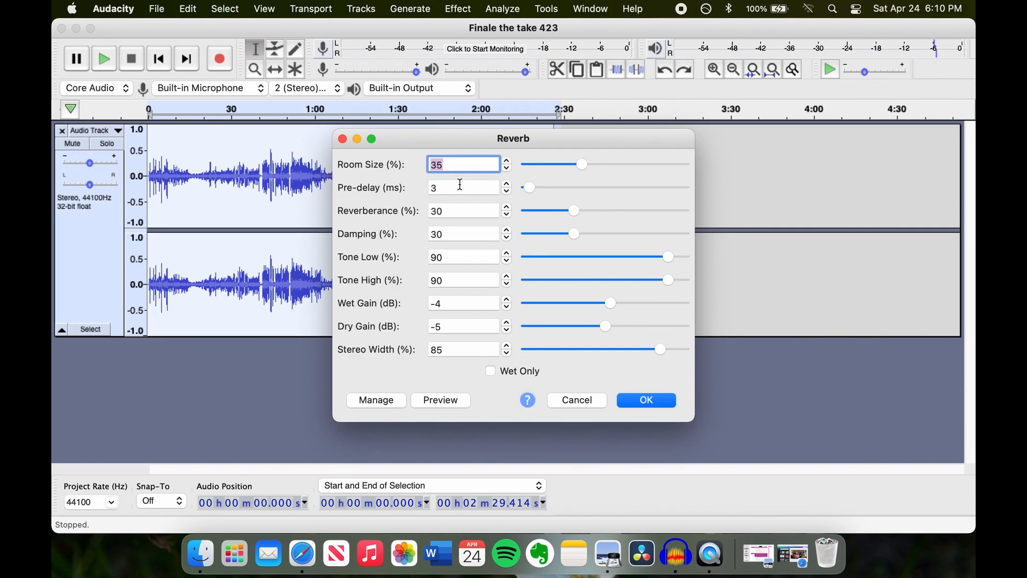
click(508, 183)
click(507, 192)
click(508, 206)
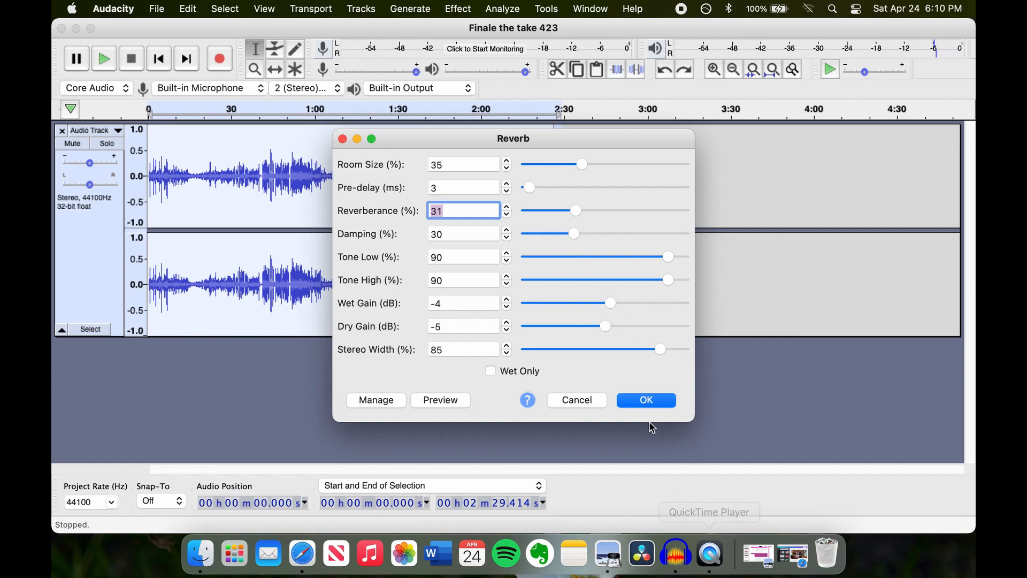
click(647, 400)
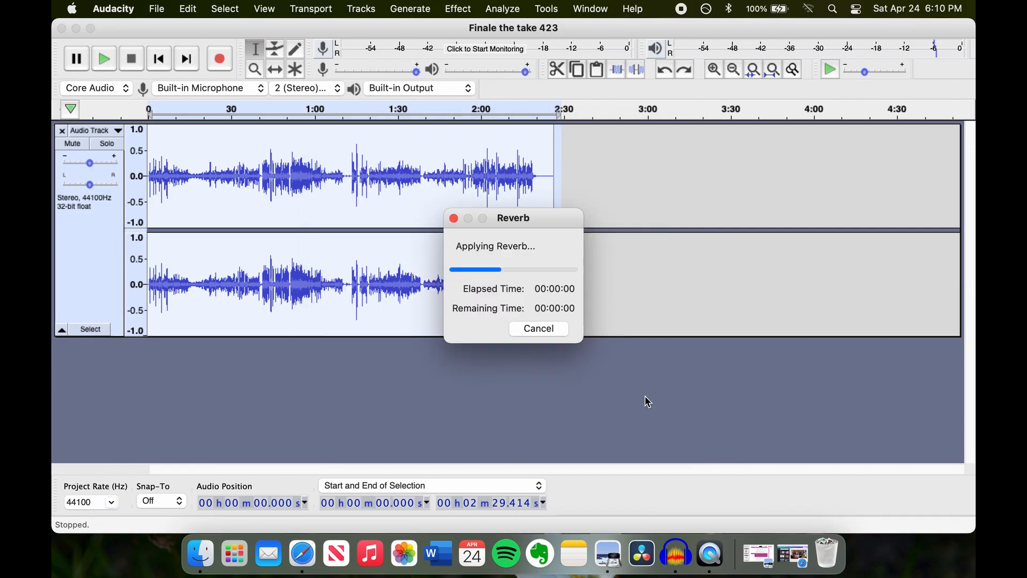
Listen to the reverbed Finale from about 0:51.8 through the loud entrance in the middle
key(space)
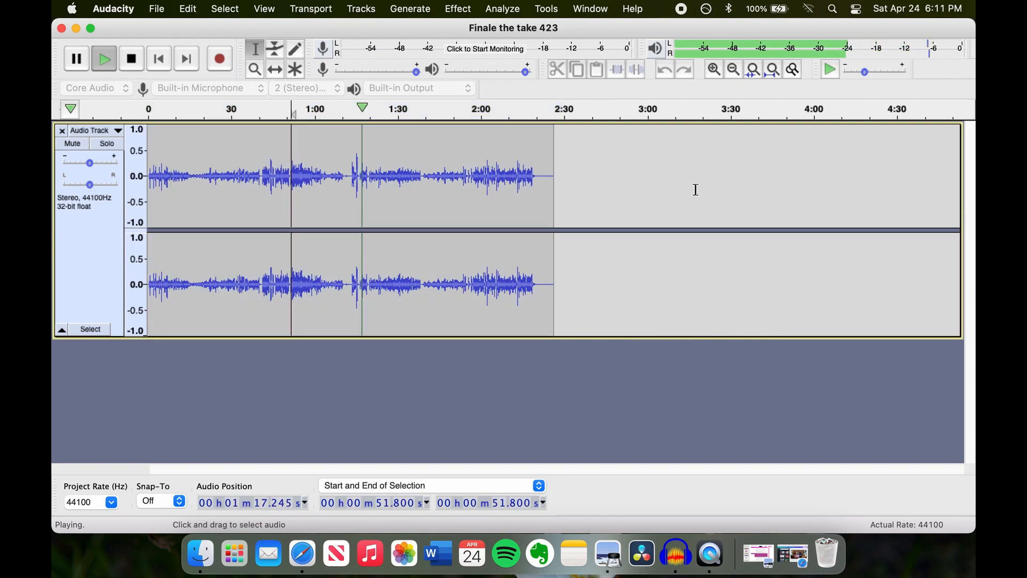
key(space)
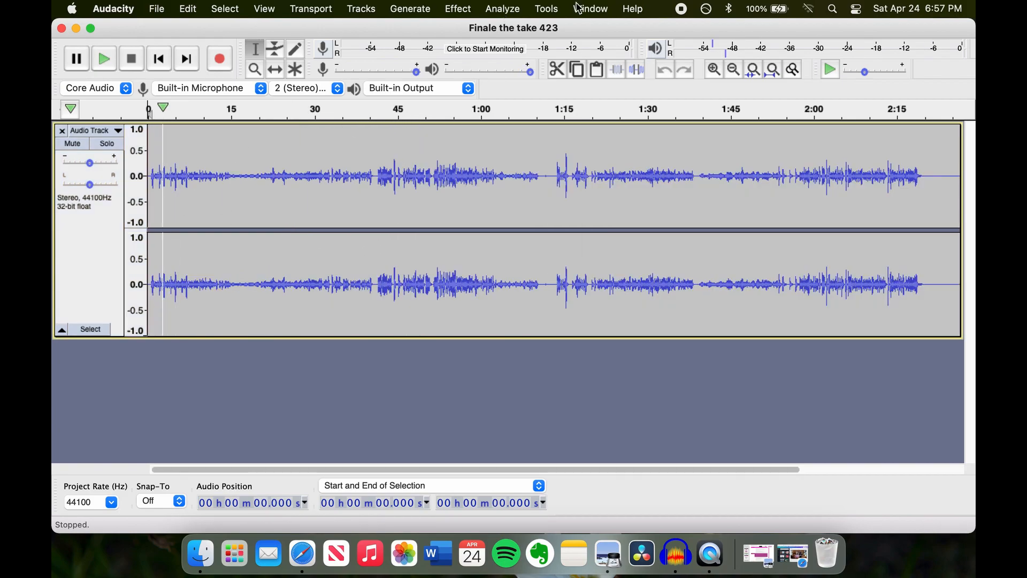
Capture a noise profile from the silent opening 0.67 seconds of the track with Noise Reduction
click(716, 71)
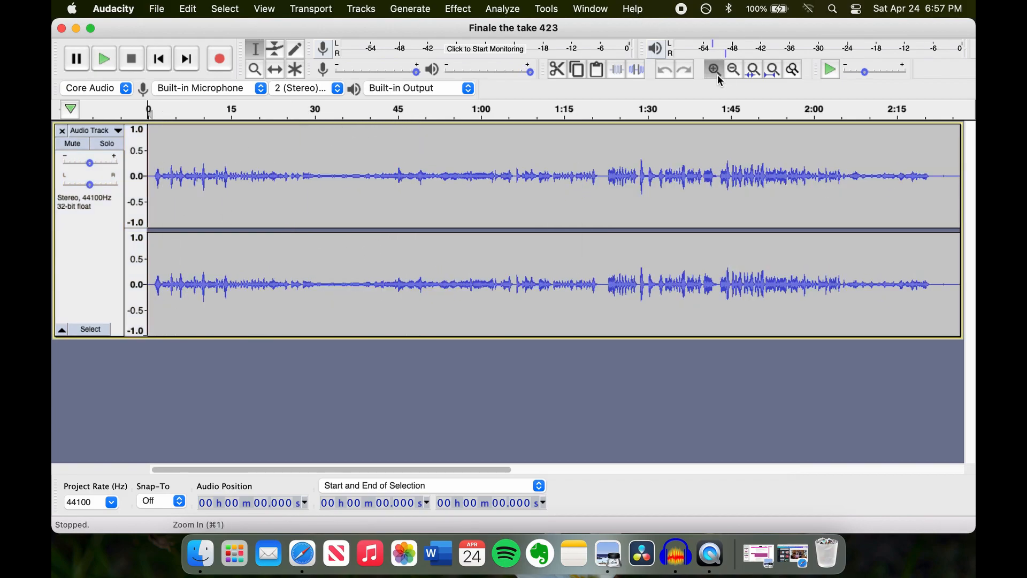
click(716, 70)
click(716, 71)
click(715, 71)
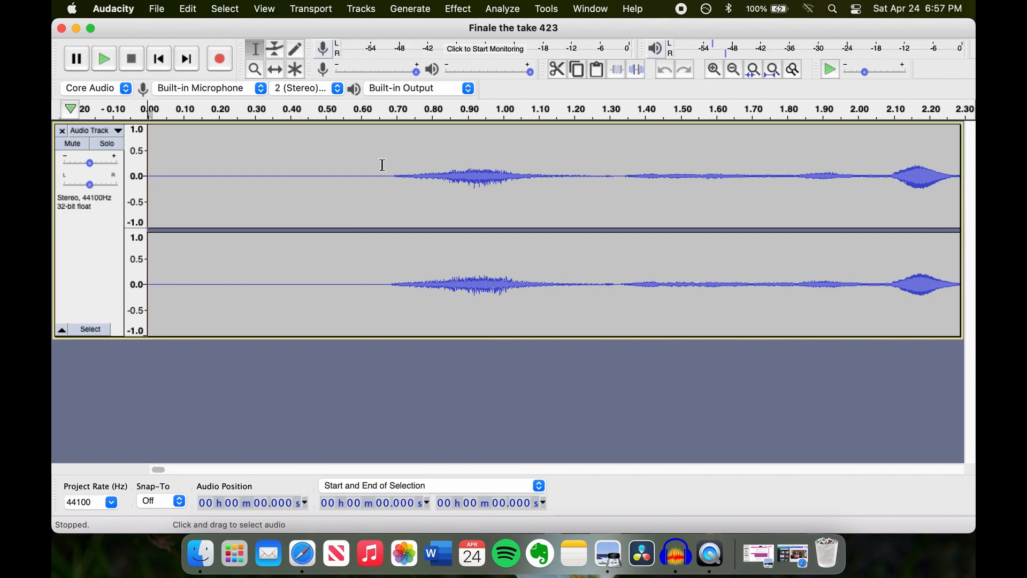
drag(387, 166, 123, 155)
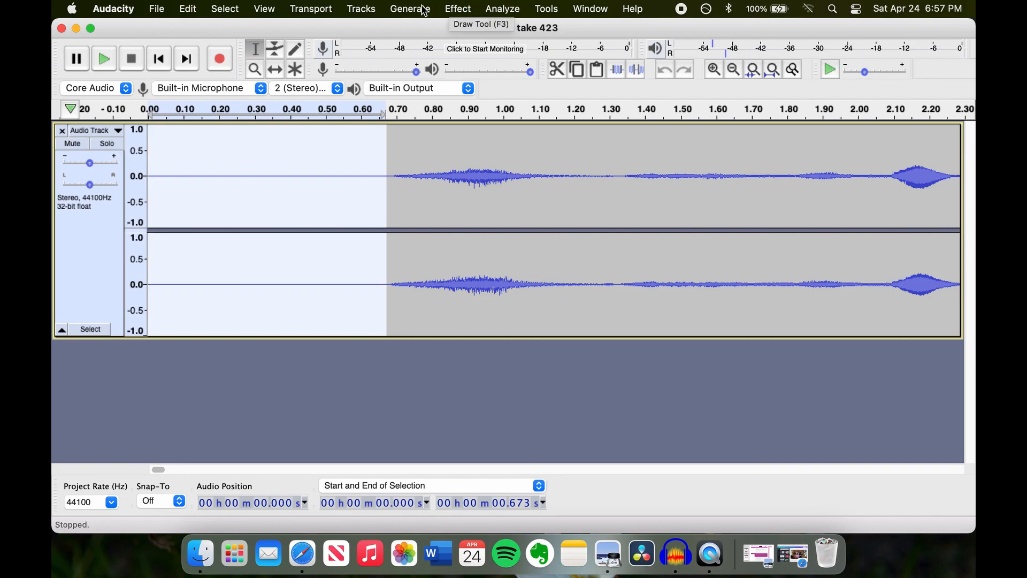
click(467, 6)
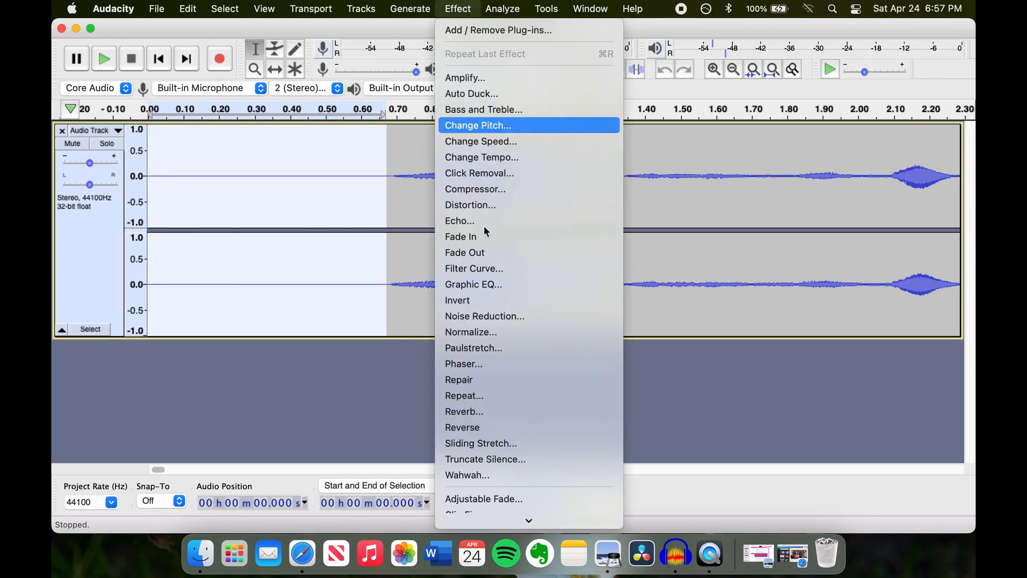
click(512, 317)
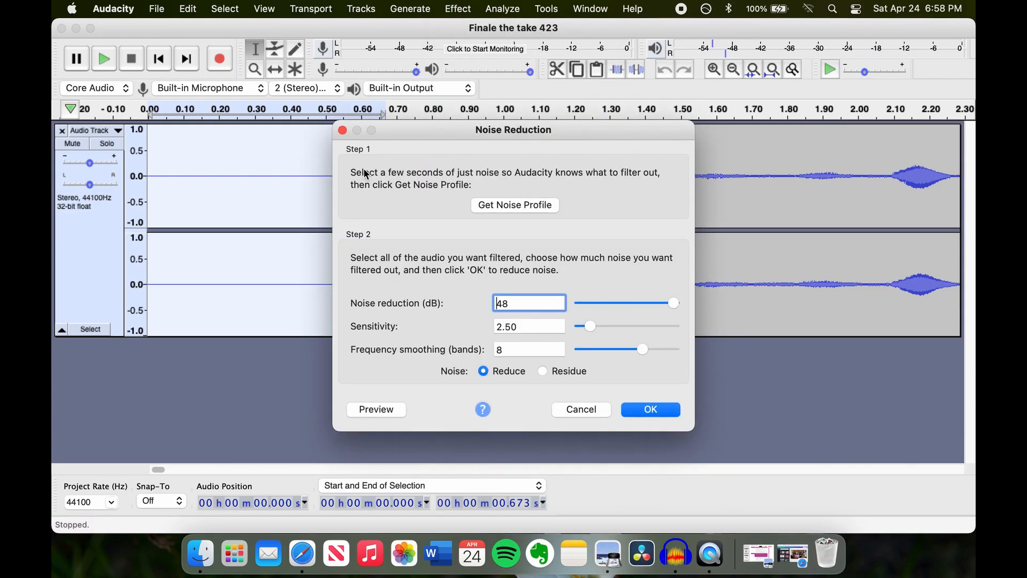
click(504, 206)
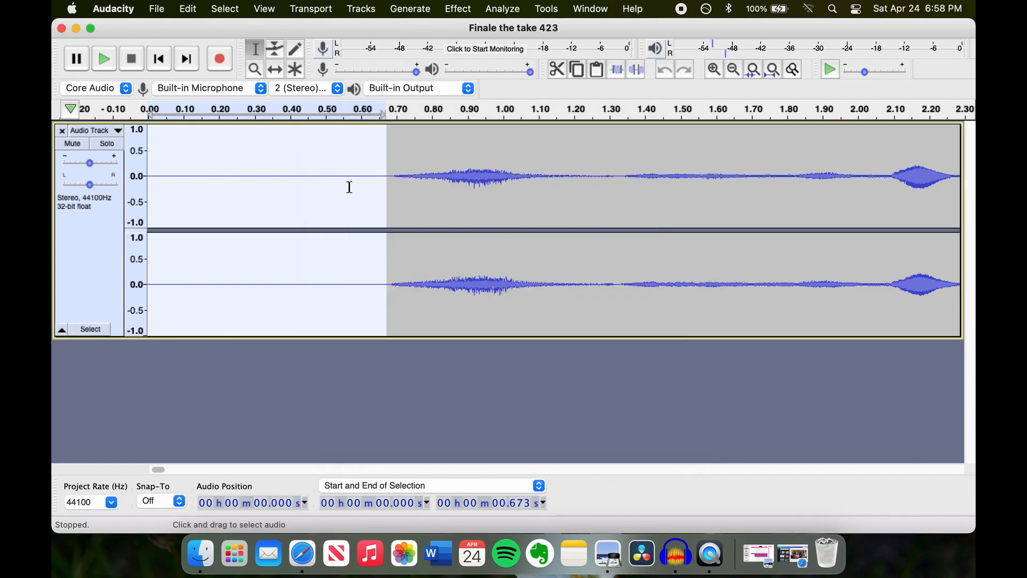
Apply Noise Reduction to the whole track with 40 dB reduction and frequency smoothing of 6 bands
click(737, 66)
click(736, 66)
click(737, 66)
click(736, 66)
click(736, 66)
click(737, 66)
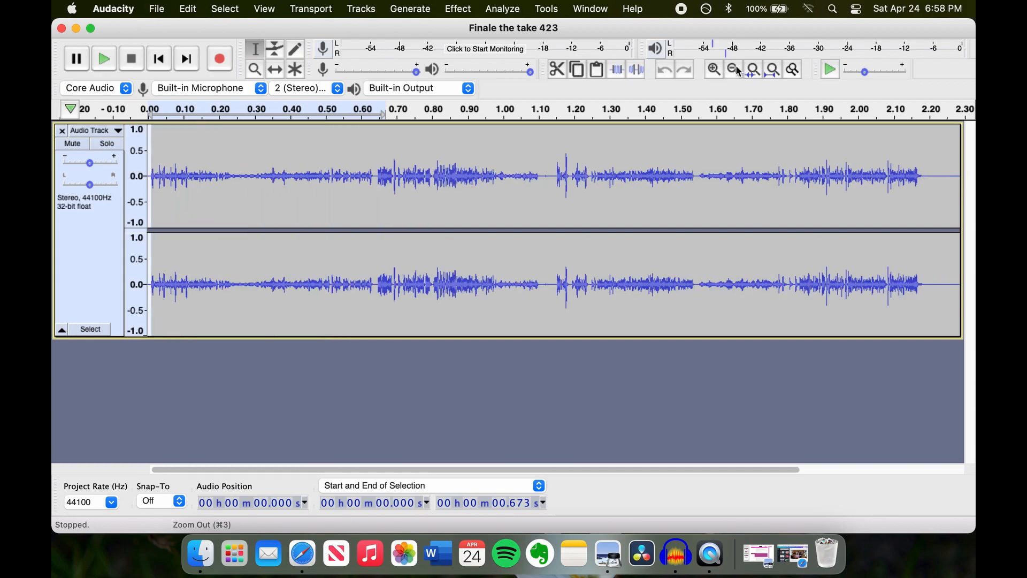
click(737, 67)
drag(569, 172, 53, 188)
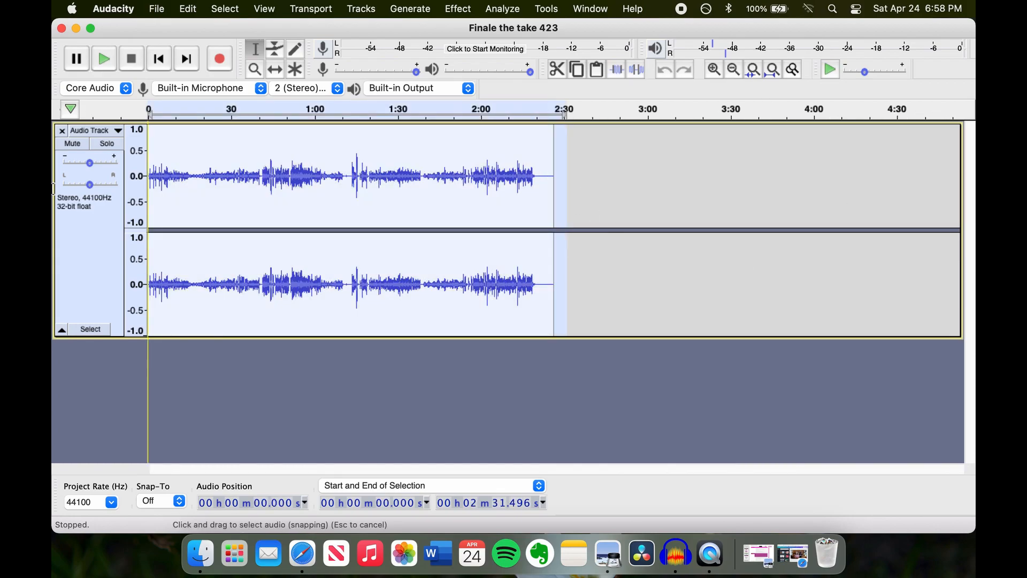
click(458, 8)
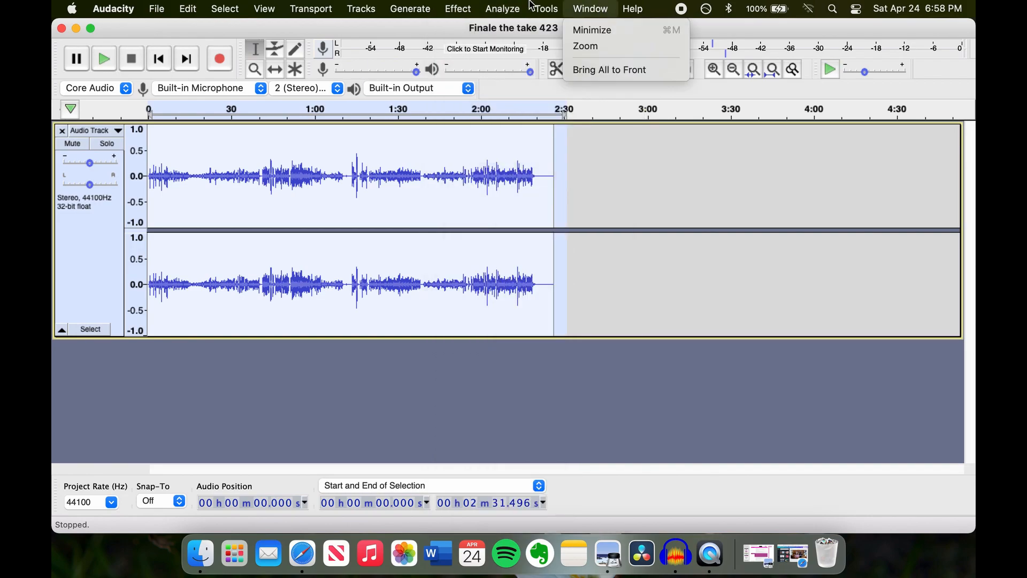
mouse_move(458, 9)
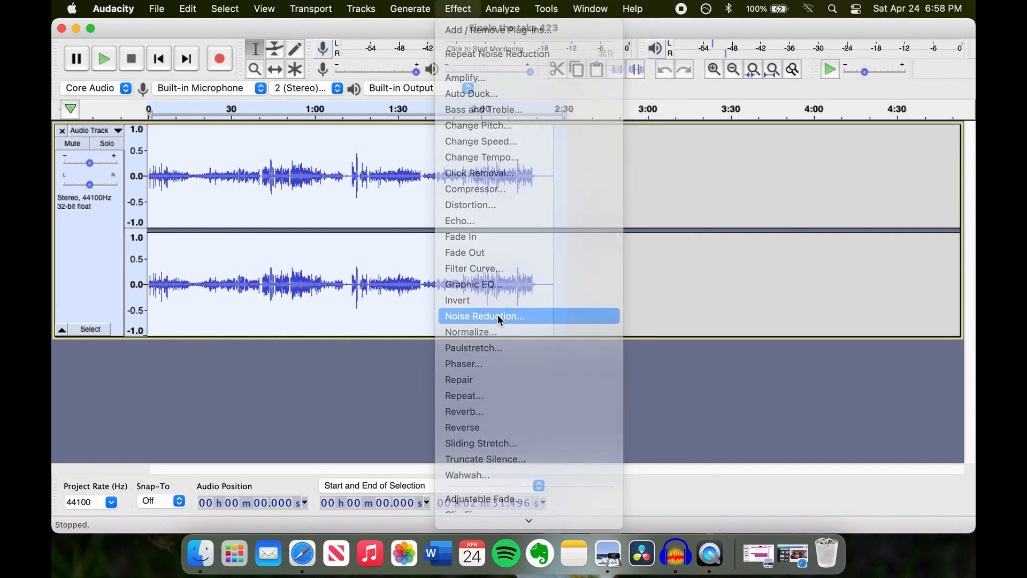
click(500, 320)
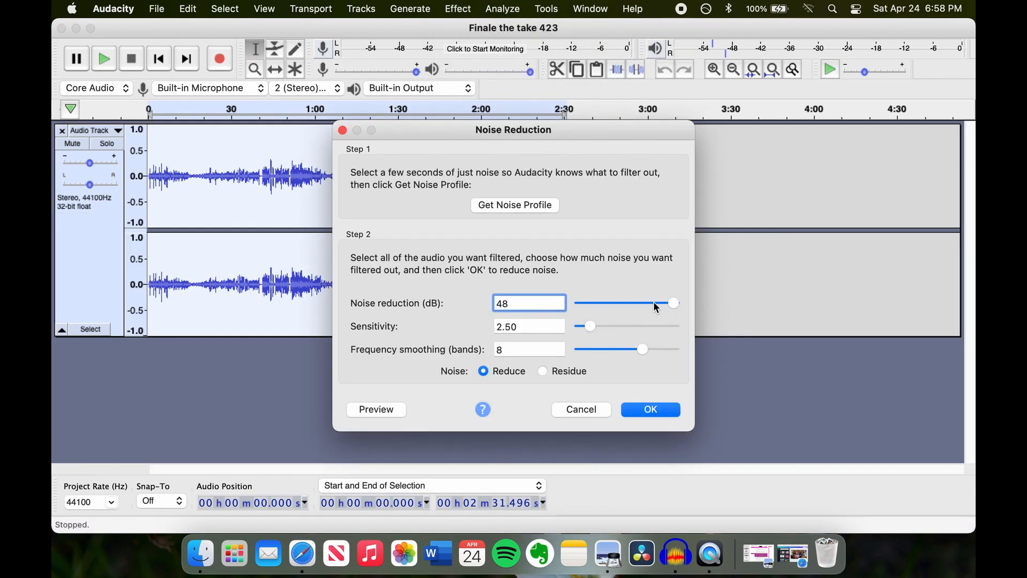
drag(672, 303, 661, 307)
click(649, 409)
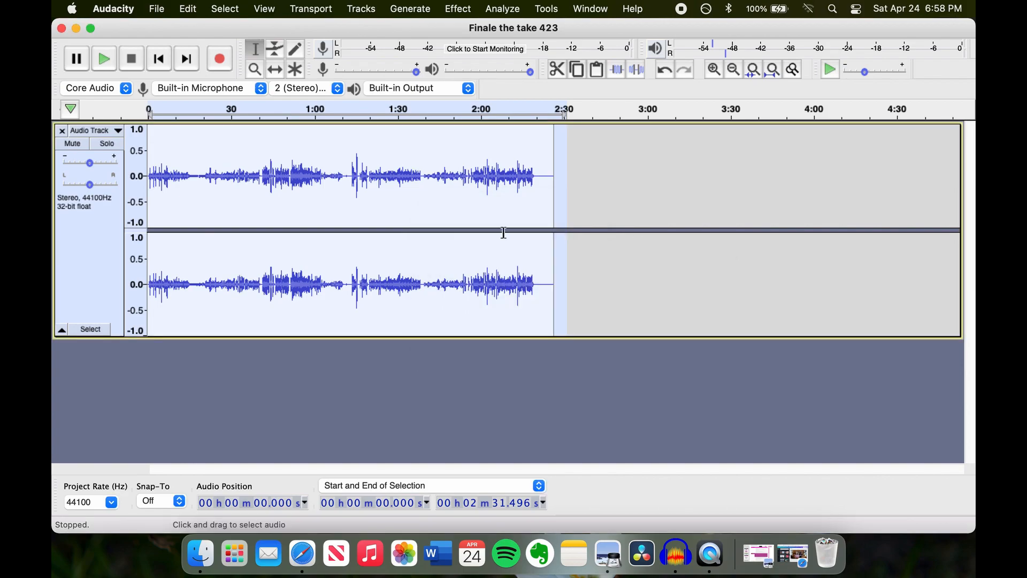
Listen to the noise-reduced opening and the passage from about 1:05.6, and undo the noise reduction
key(space)
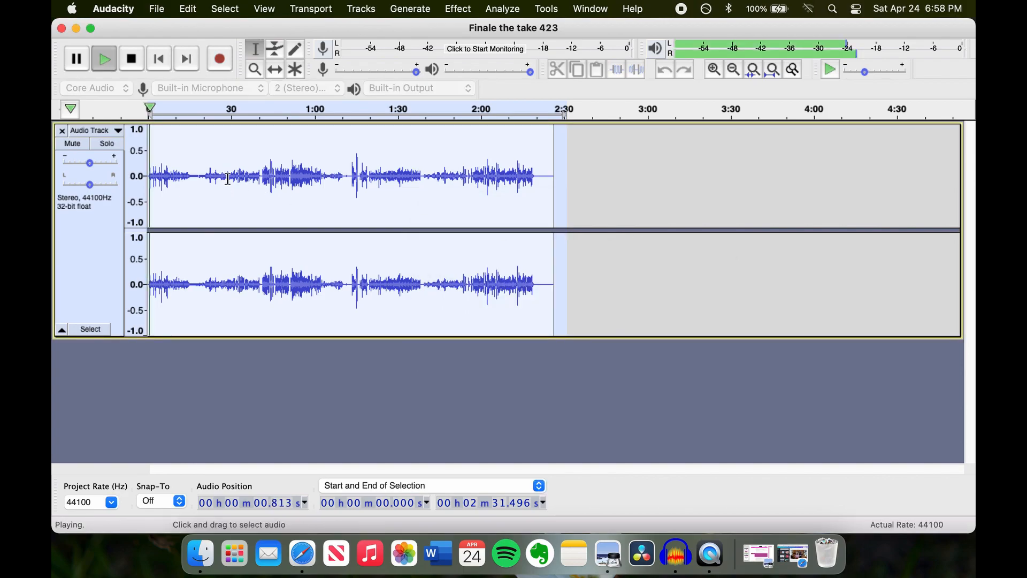
key(space)
key(XF86AudioLowerVolume)
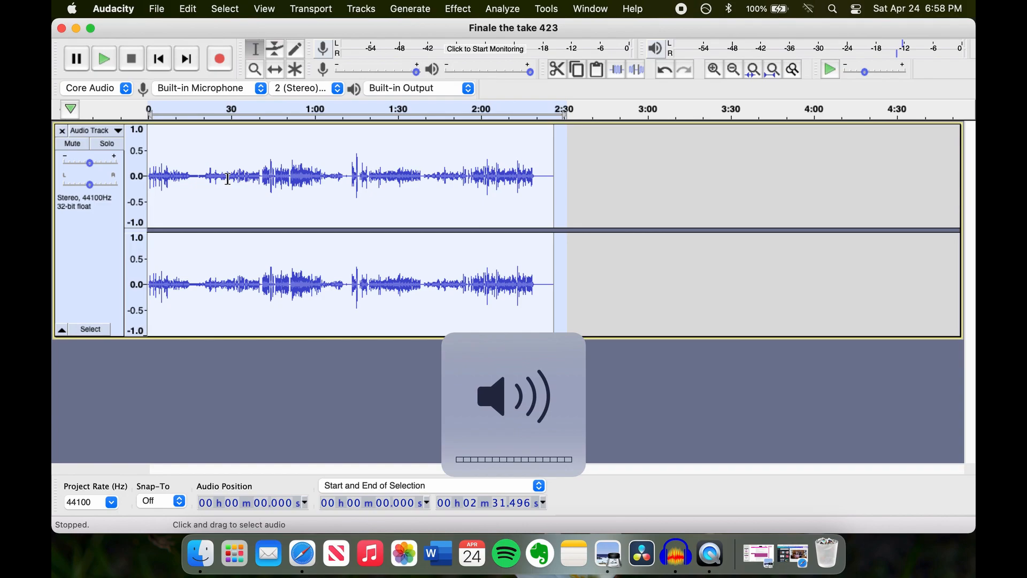
key(space)
key(space)
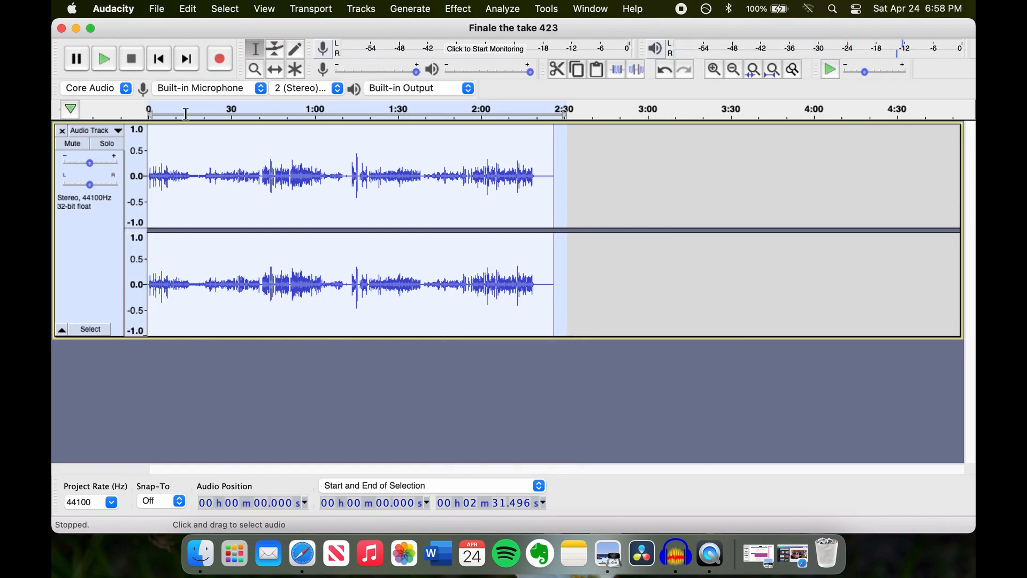
click(330, 176)
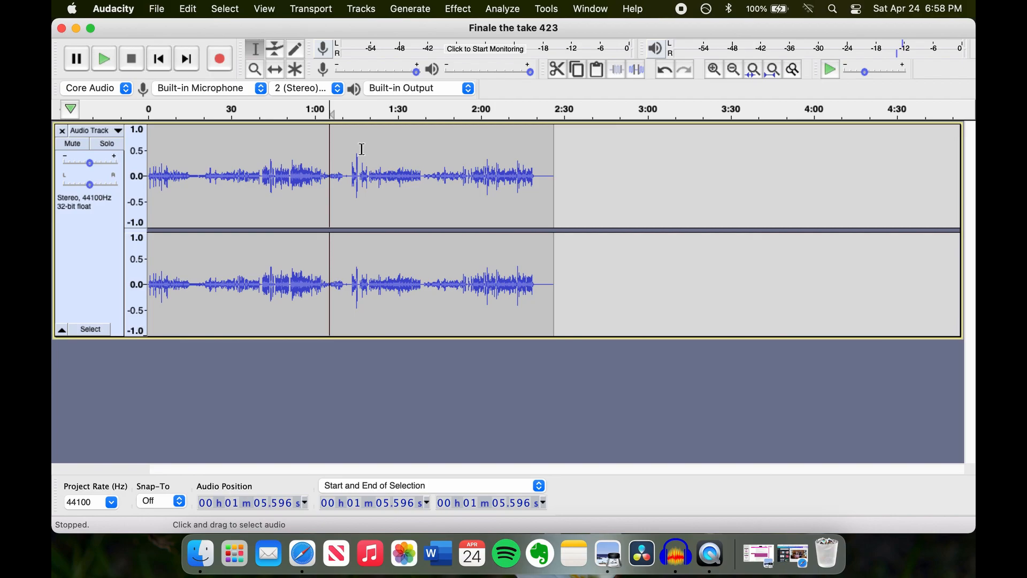
key(space)
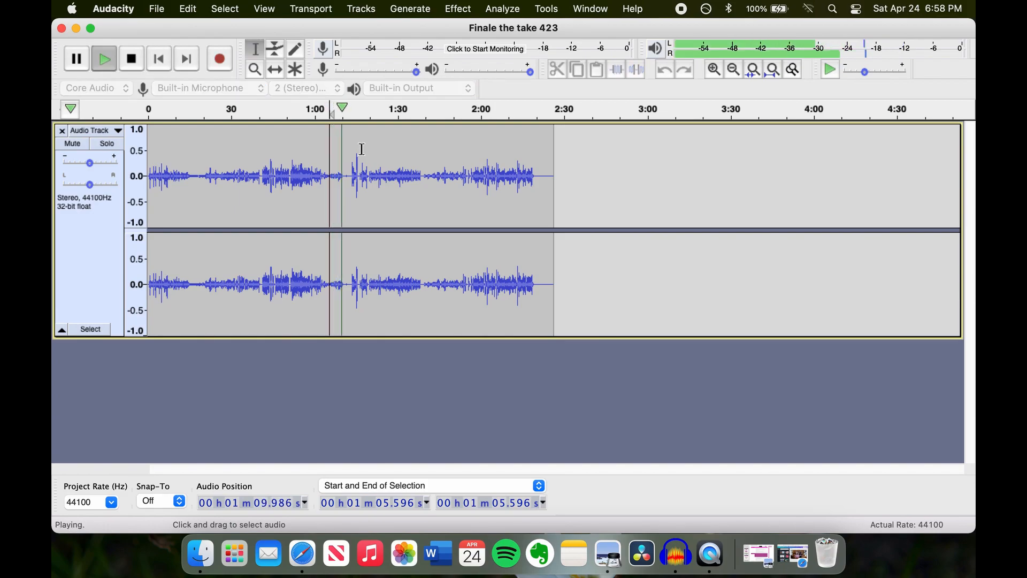
key(space)
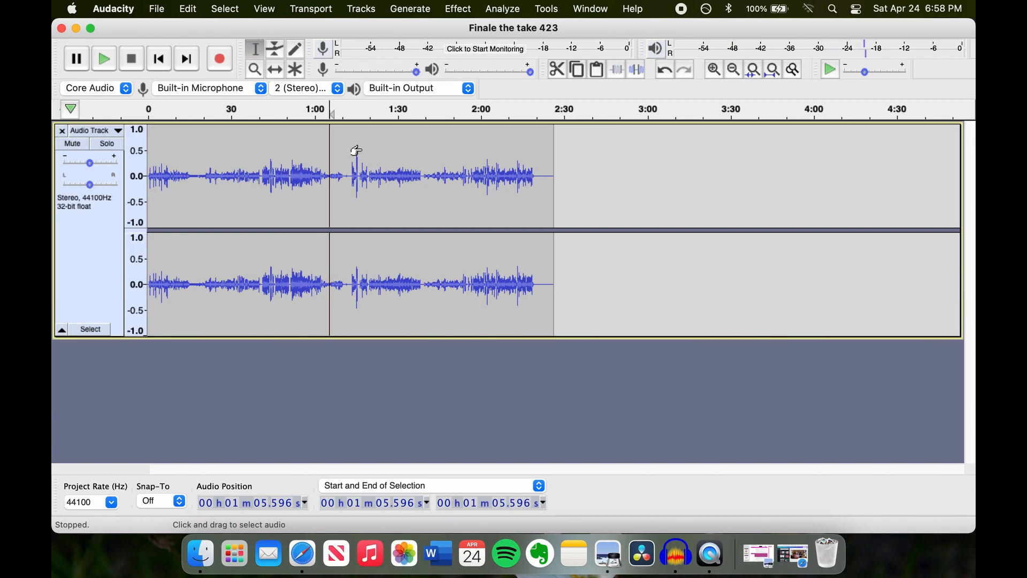
double_click(357, 151)
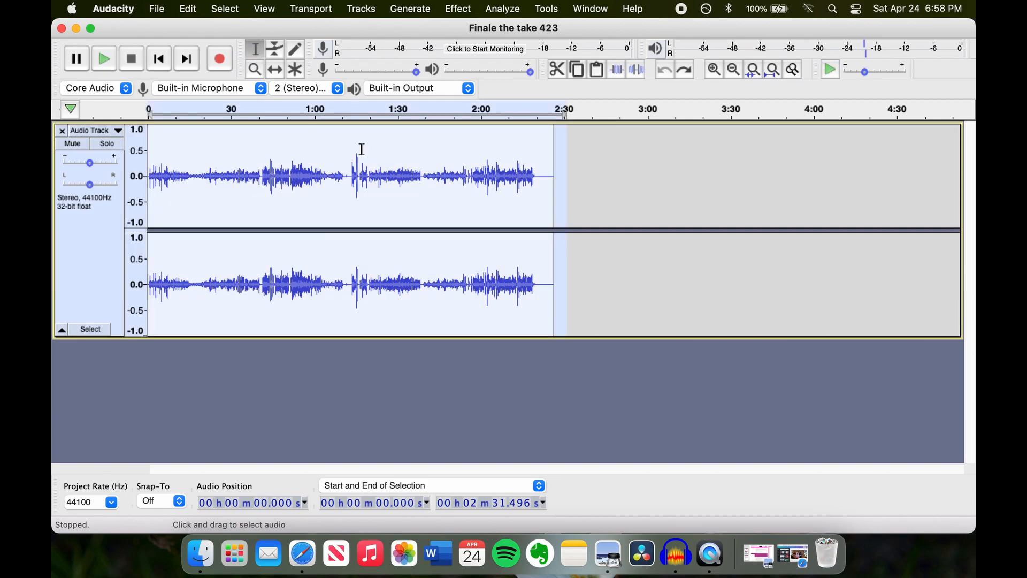
Listen to the restored track from about 1:05.3 through the pause before the loud entrance
click(328, 169)
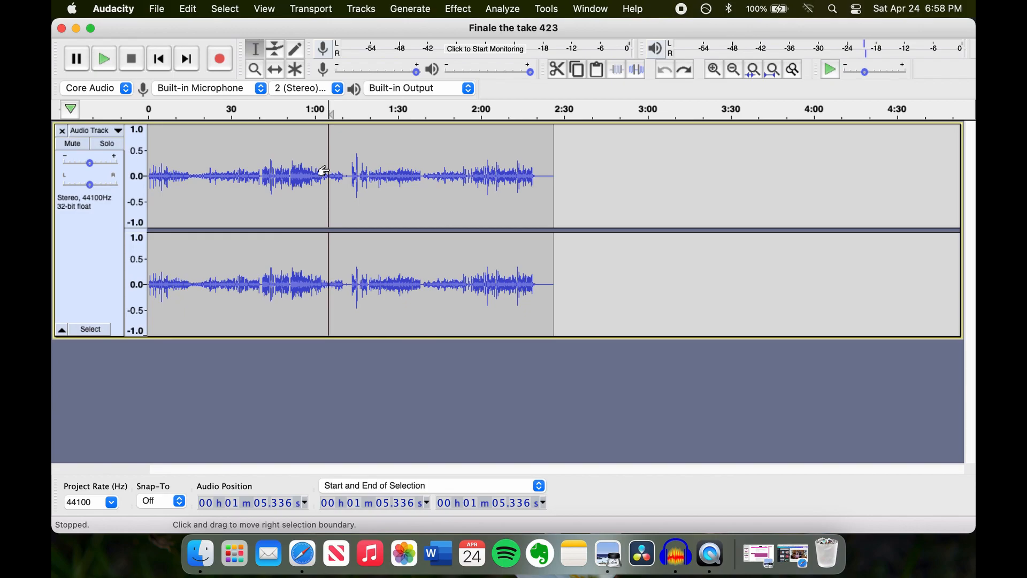
key(space)
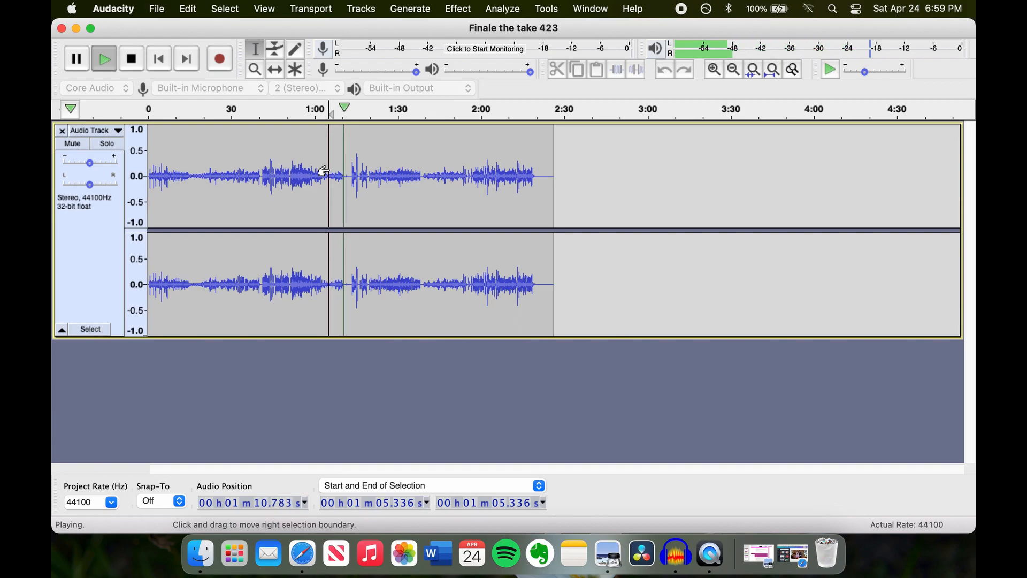
key(XF86AudioRaiseVolume)
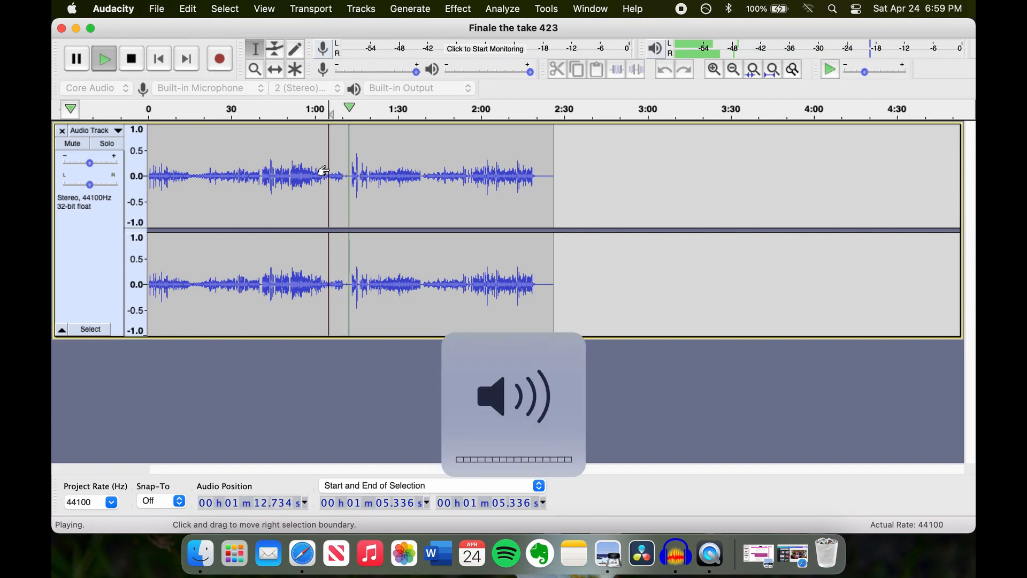
key(space)
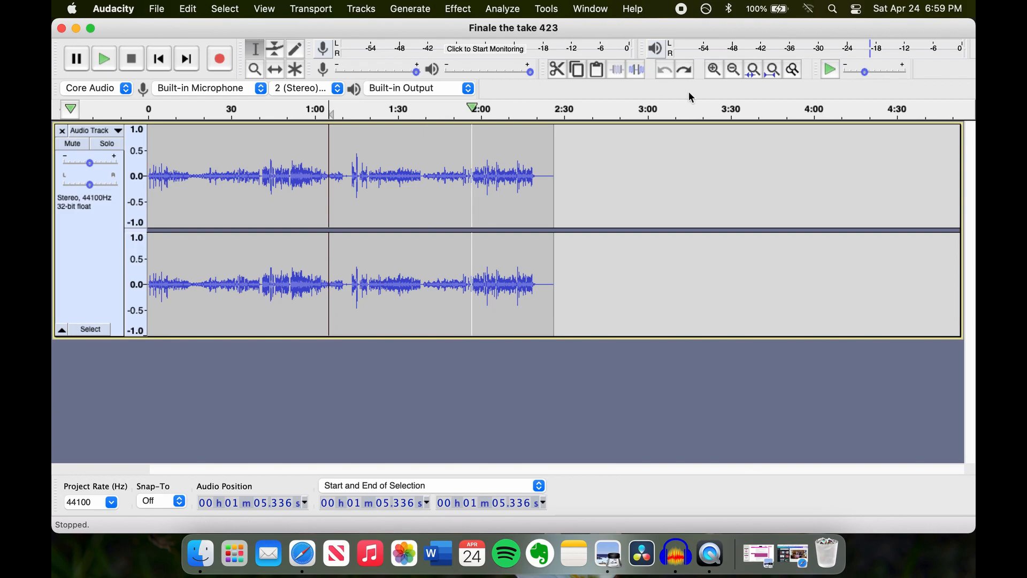
Capture a new noise profile from the silent pause between about 1:11.8 and 1:13.8
click(342, 171)
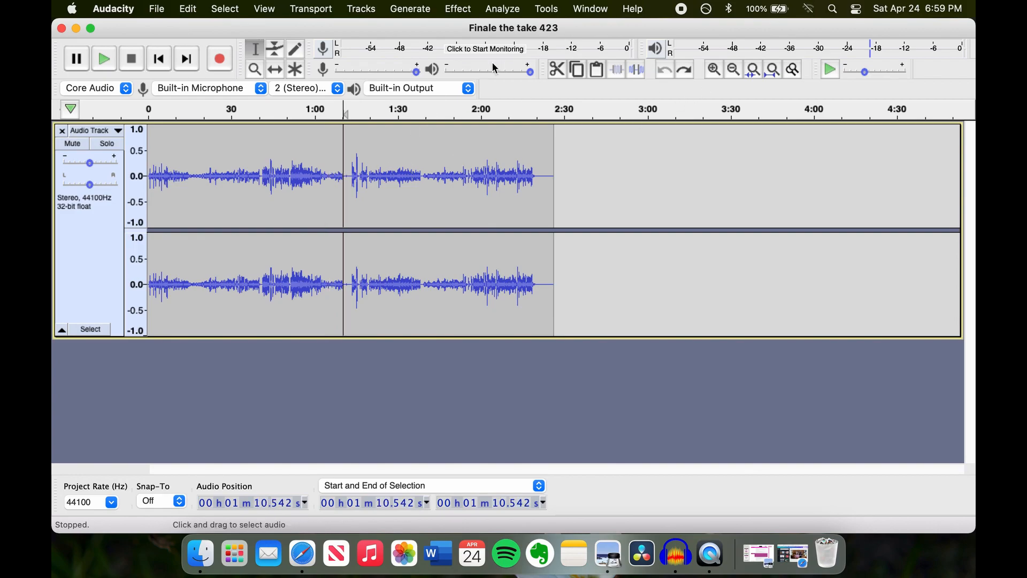
click(715, 70)
click(715, 71)
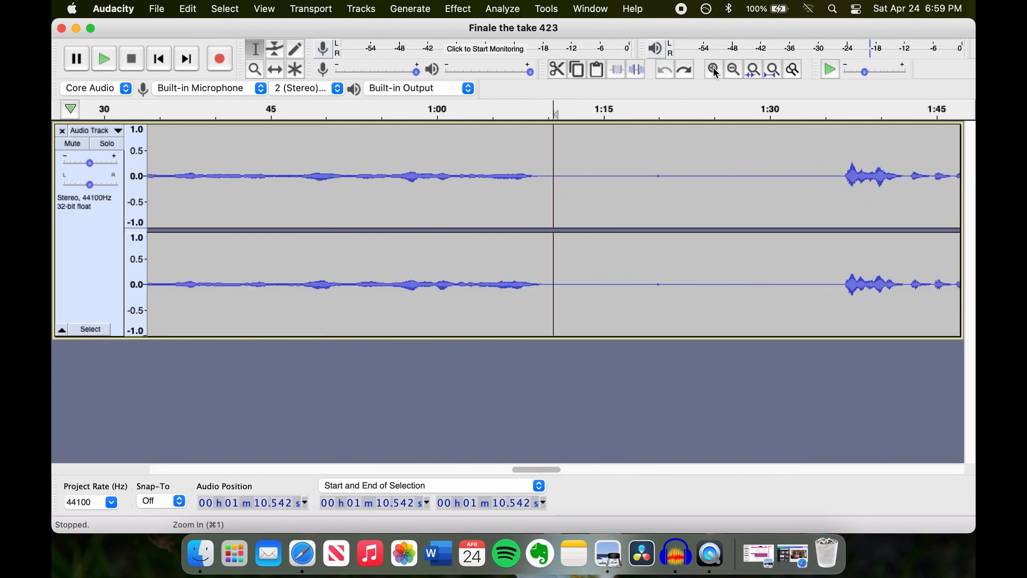
drag(841, 172, 662, 169)
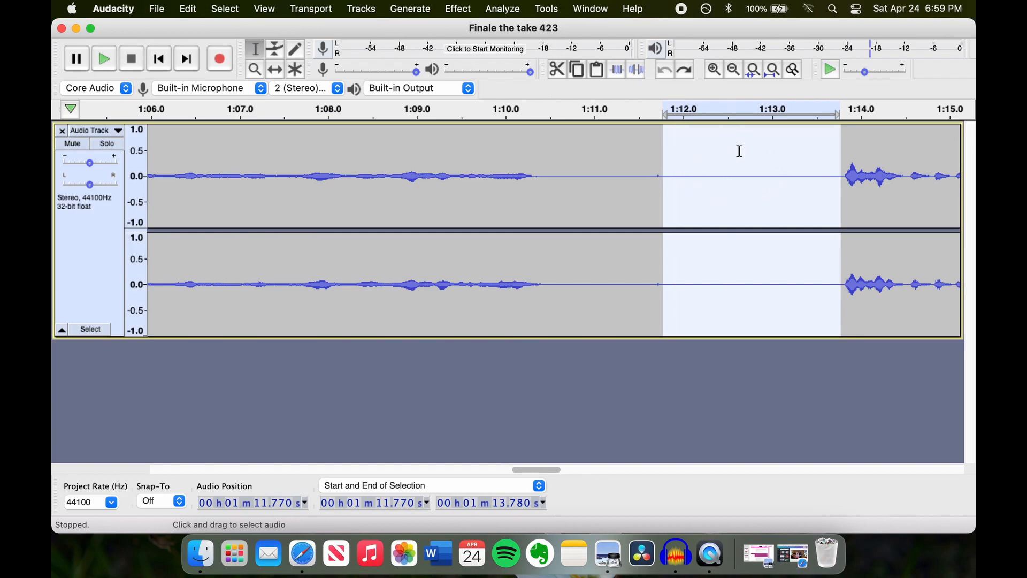
click(457, 8)
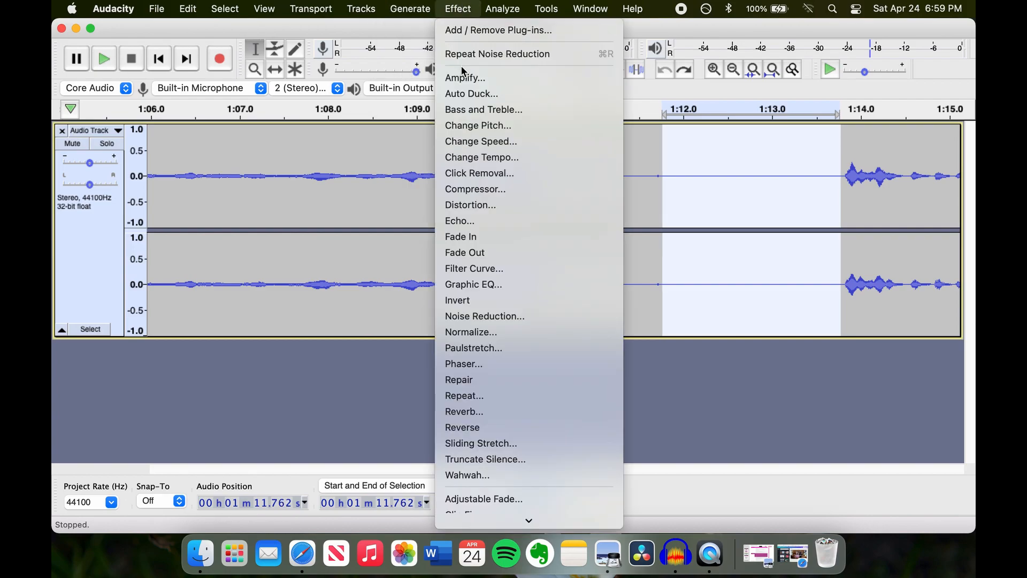
click(488, 317)
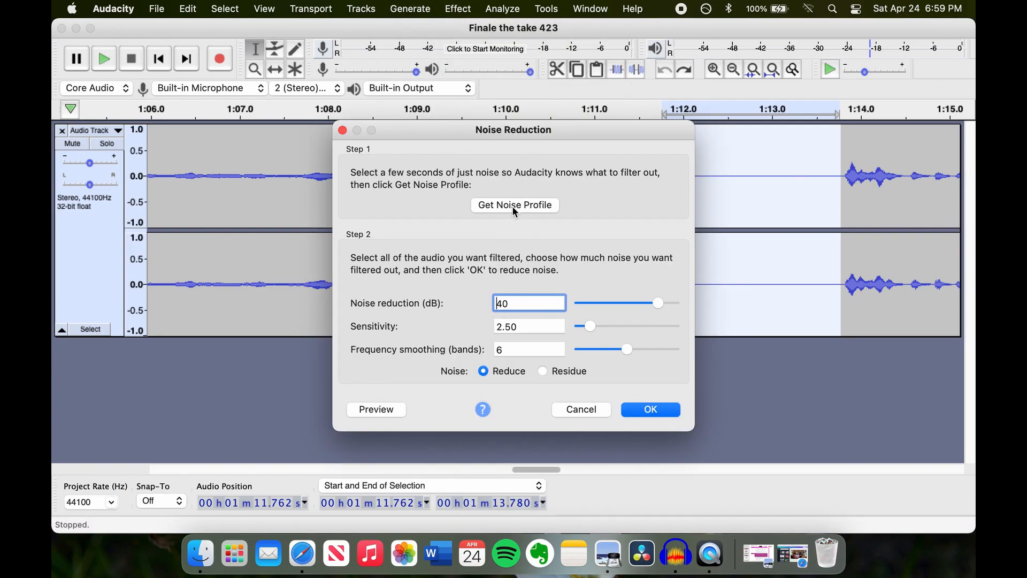
click(514, 206)
click(460, 9)
click(483, 316)
click(596, 415)
Apply Noise Reduction to the whole track with 40 dB reduction, sensitivity 2.50 and 6 smoothing bands
click(741, 72)
click(741, 73)
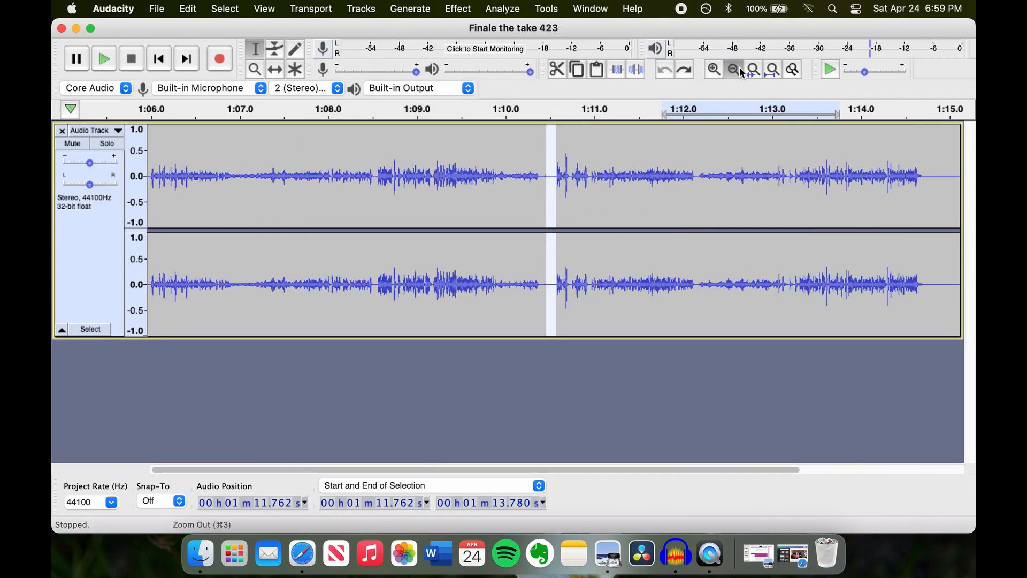
click(741, 72)
drag(372, 172, 54, 197)
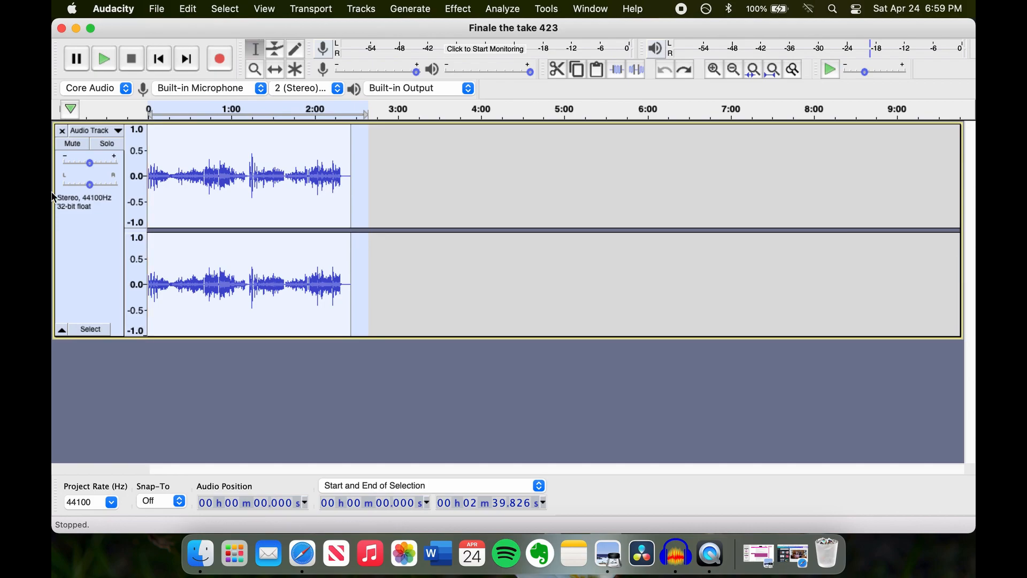
click(467, 7)
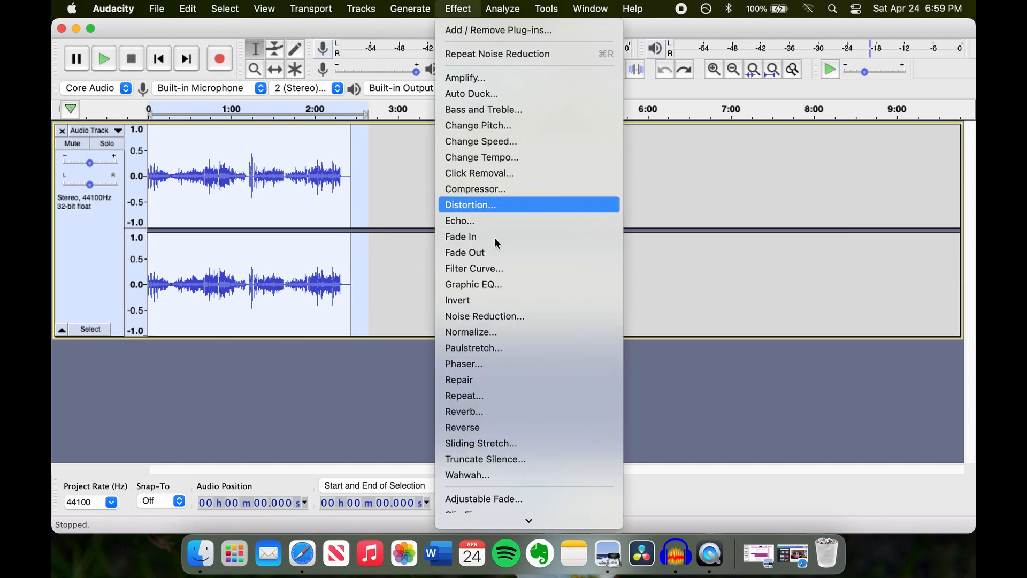
click(495, 315)
click(649, 406)
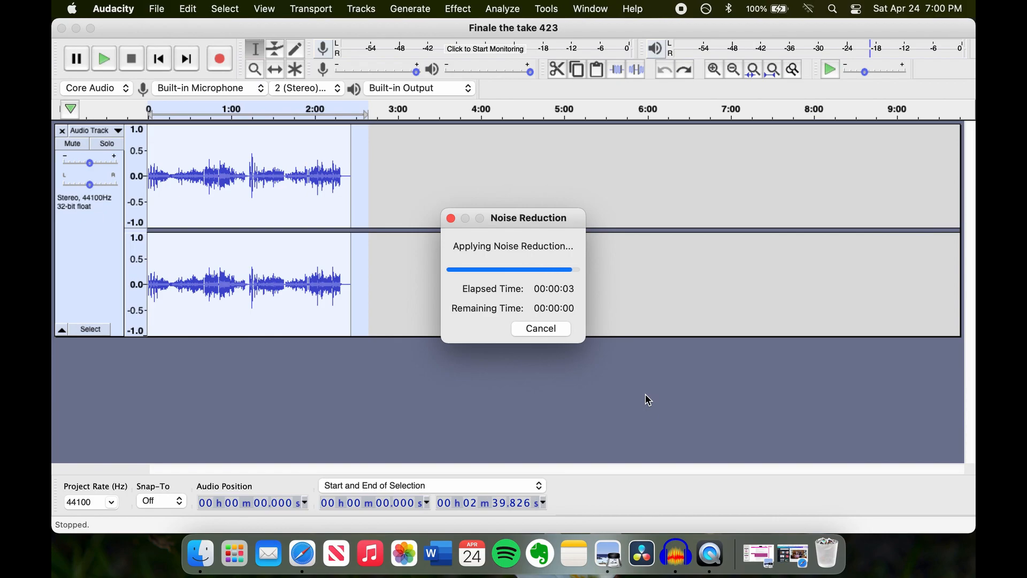
Listen to the noise-reduced track from about 1:02.5 through the quiet passage into the silent pause
click(235, 160)
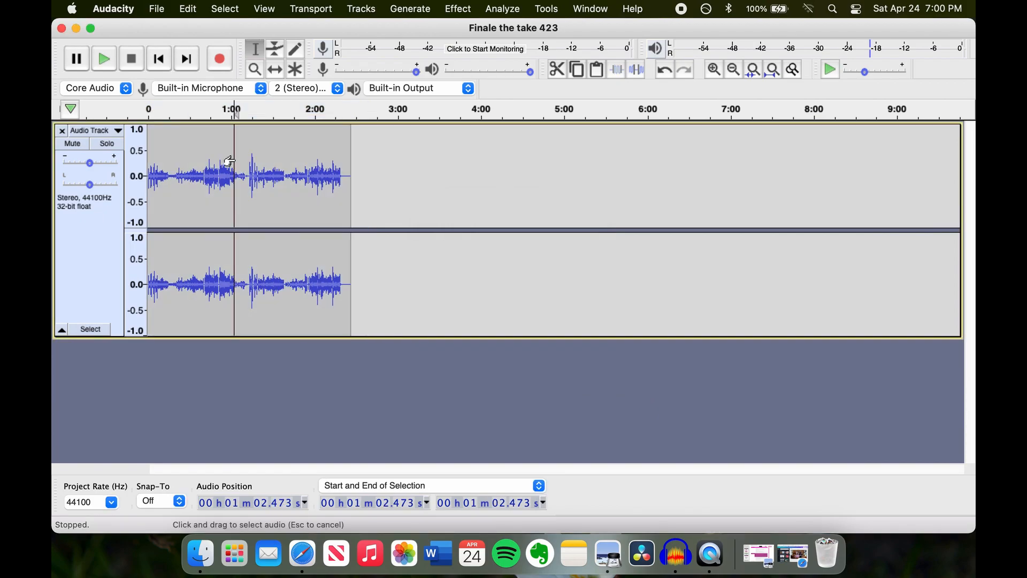
click(715, 70)
click(715, 73)
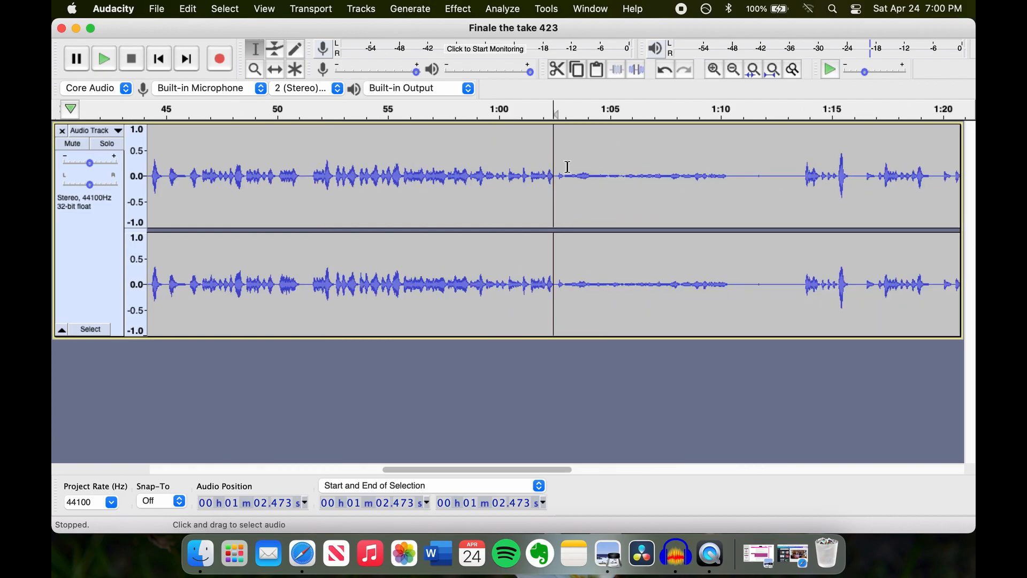
key(space)
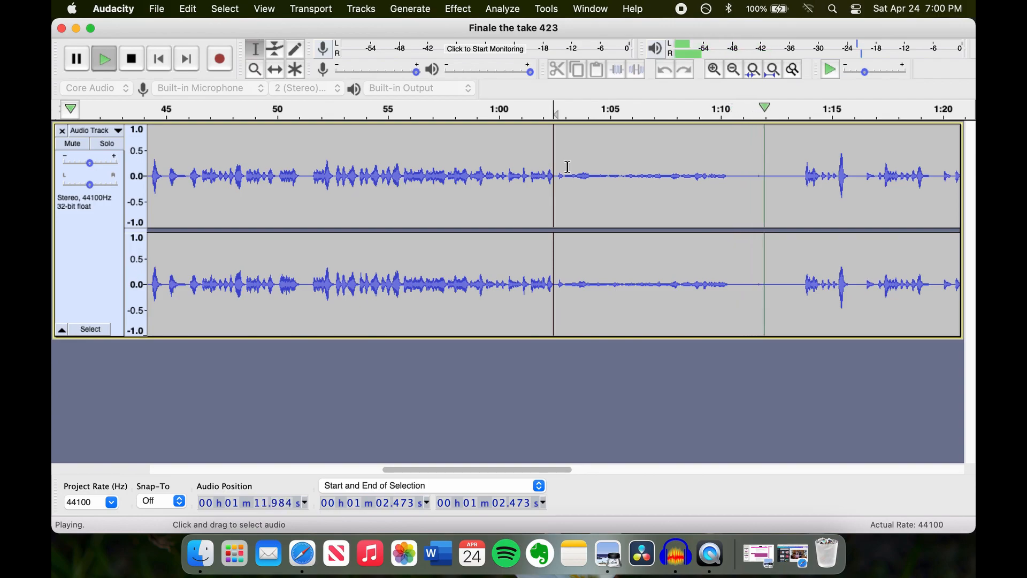
key(space)
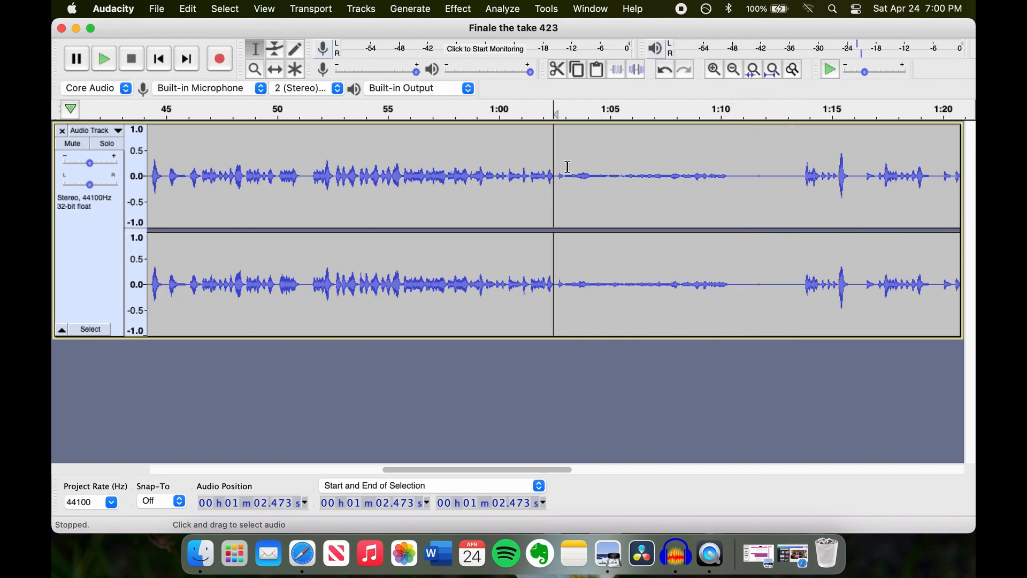
Listen to the noise-reduced track from about 0:59.9 and from about 1:38.9
click(751, 70)
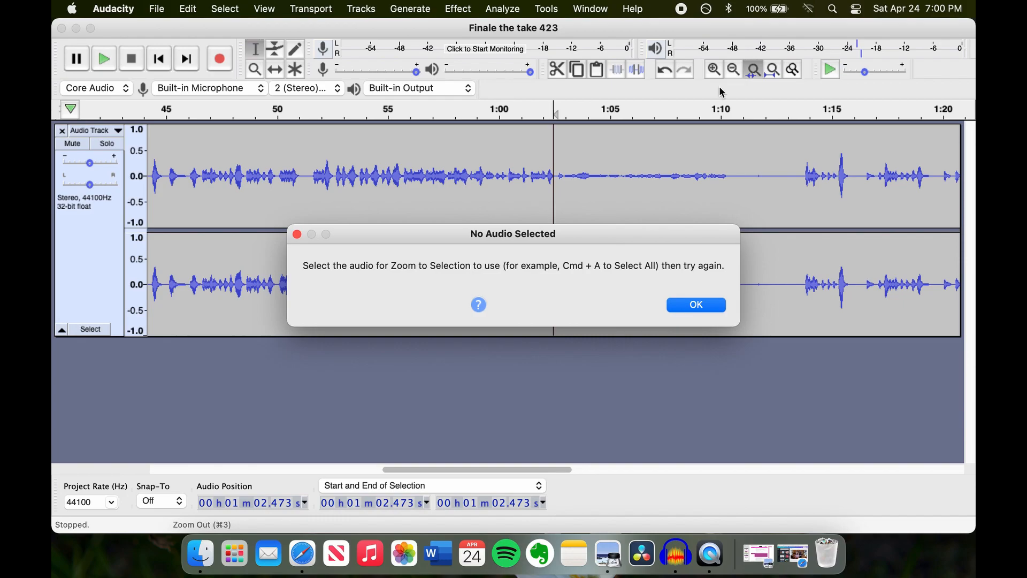
click(712, 305)
click(734, 70)
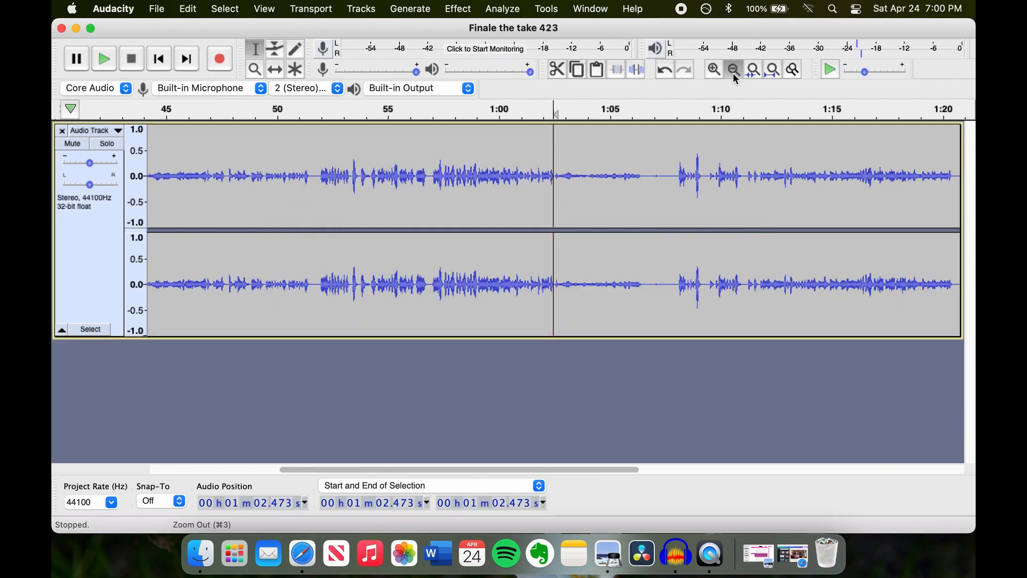
click(734, 70)
click(734, 70)
click(734, 70)
click(734, 69)
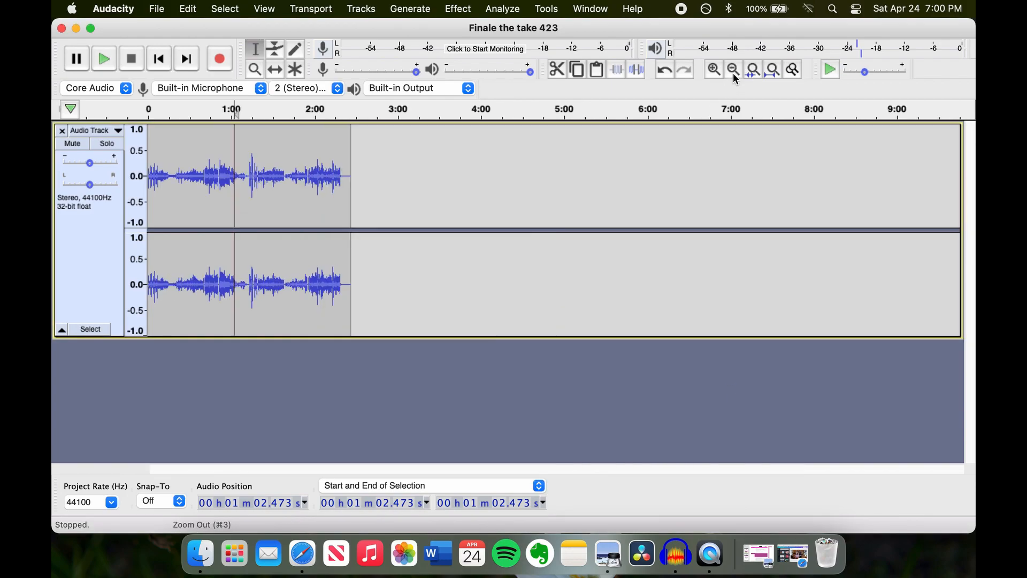
click(230, 171)
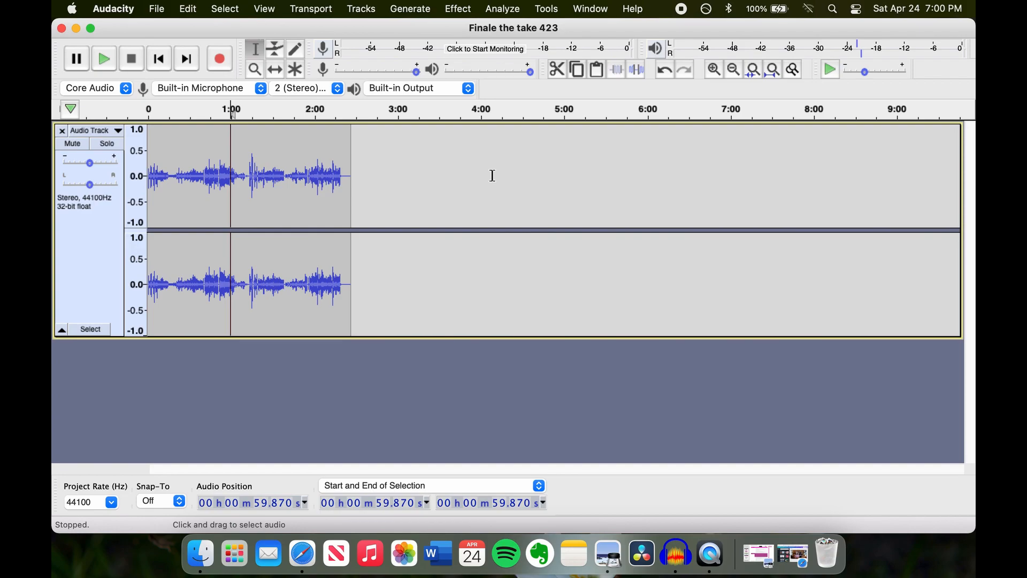
click(285, 177)
Export the track as a 16-bit WAV named "Finale the take 423 audio" into the Stravinsky 4/23 folder, leaving the metadata blank
click(157, 9)
mouse_move(190, 130)
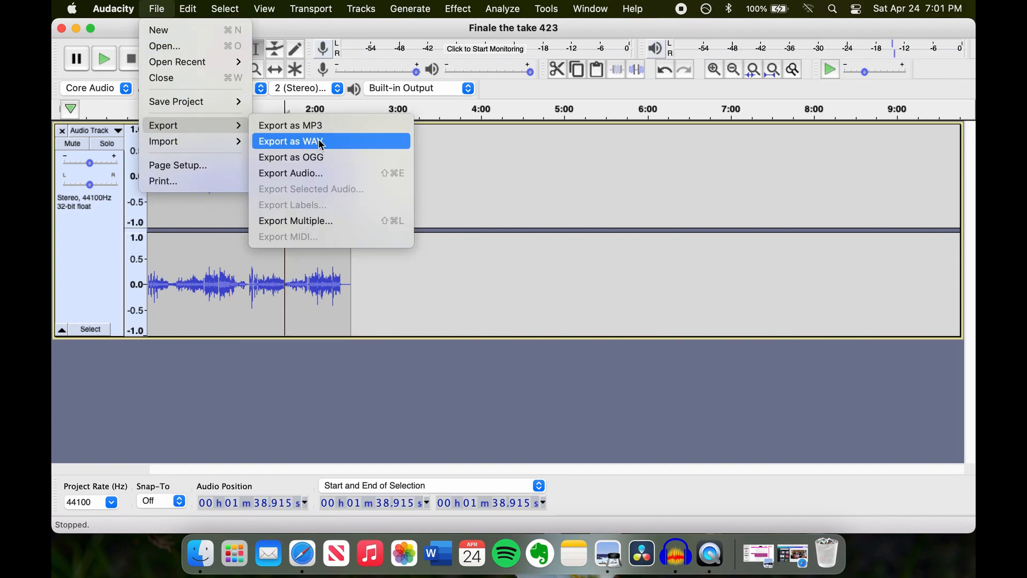
click(354, 144)
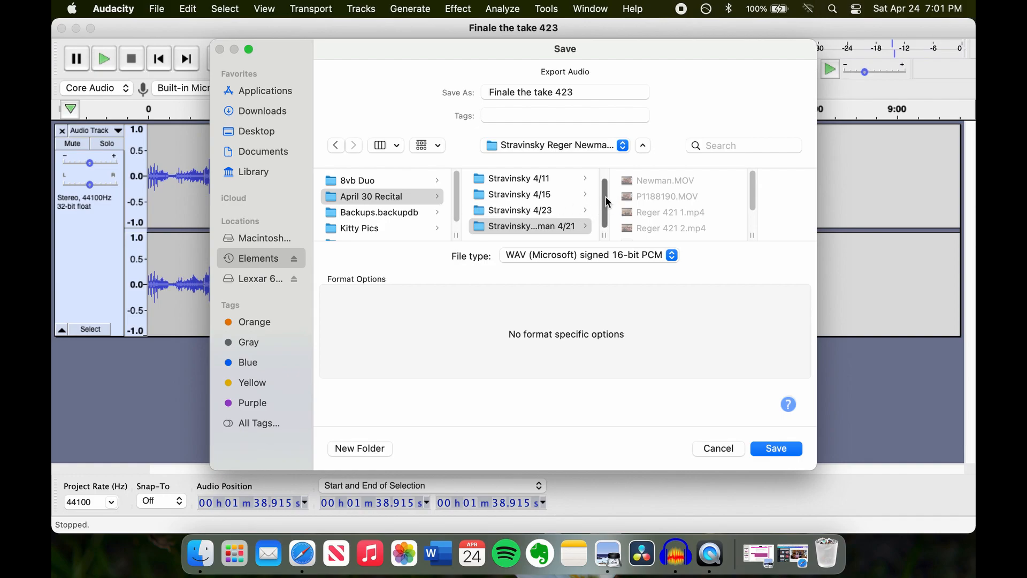
click(545, 210)
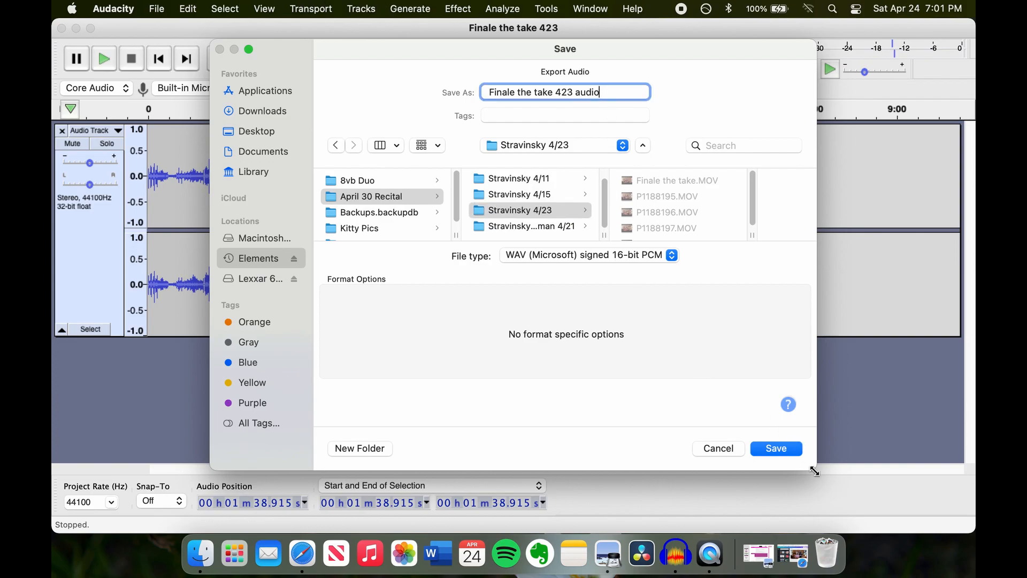
click(794, 453)
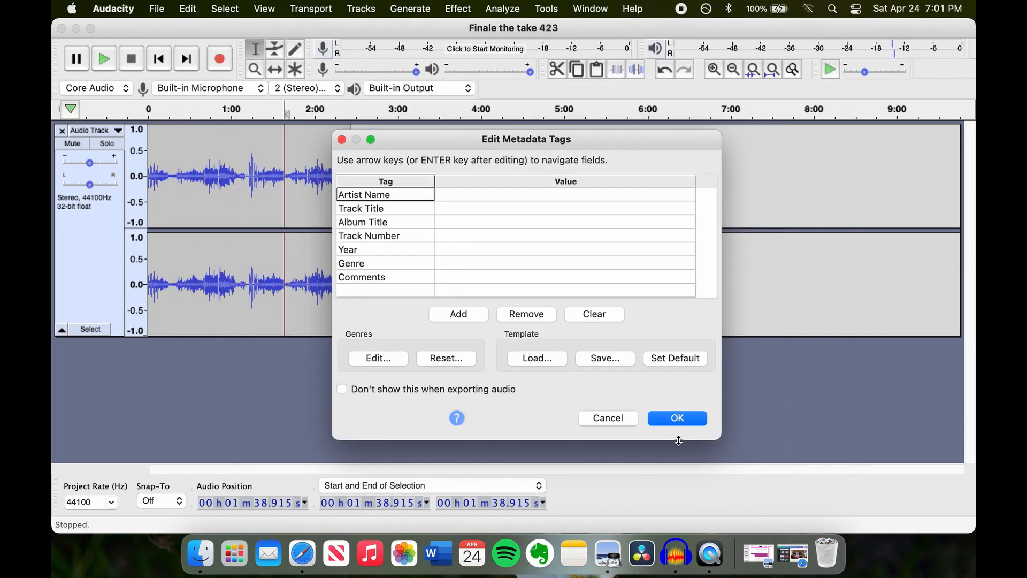
click(677, 417)
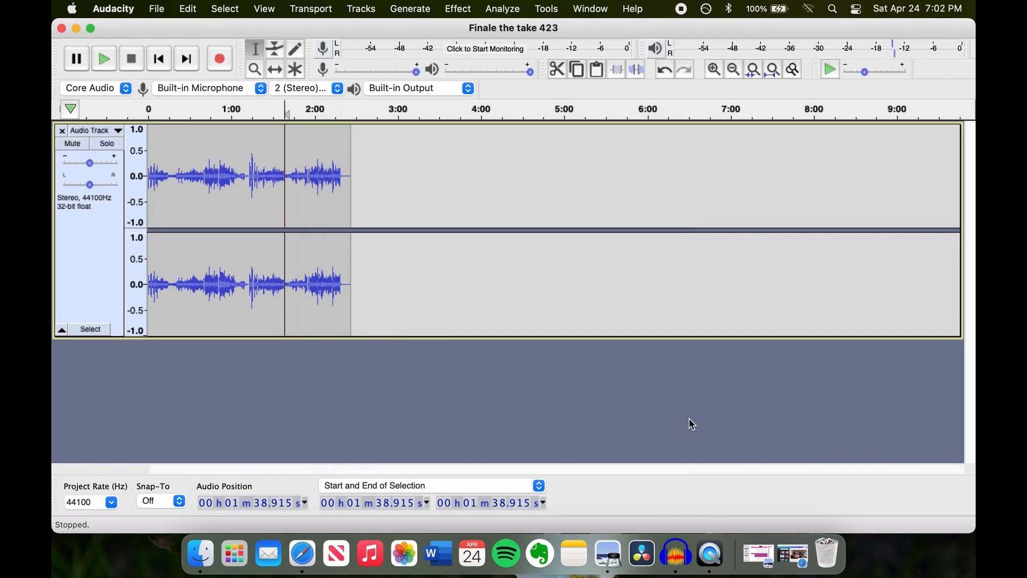
Switch to the Edit page of the DaVinci Resolve project and add a stereo audio track below Audio 2
click(648, 569)
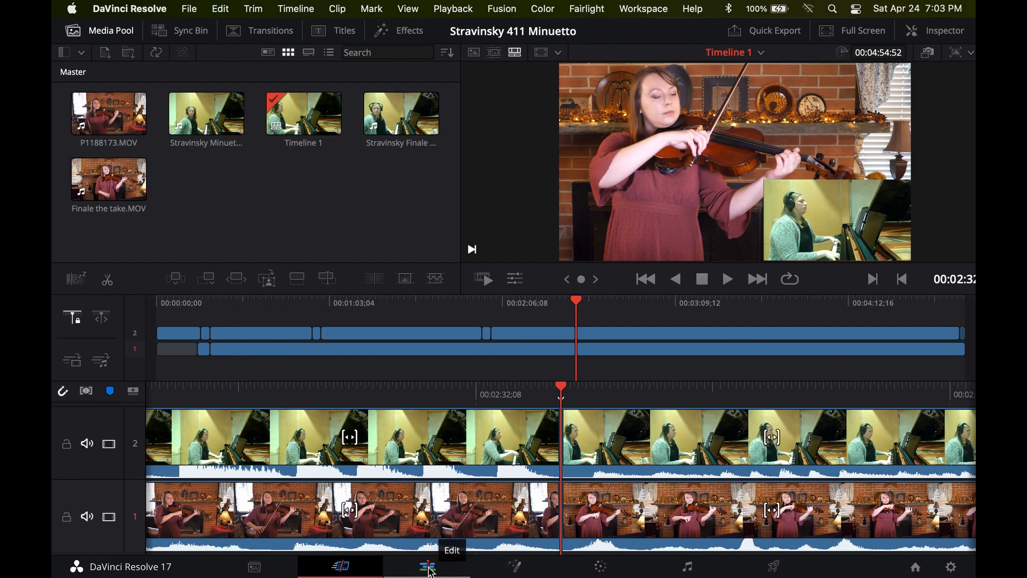
click(429, 569)
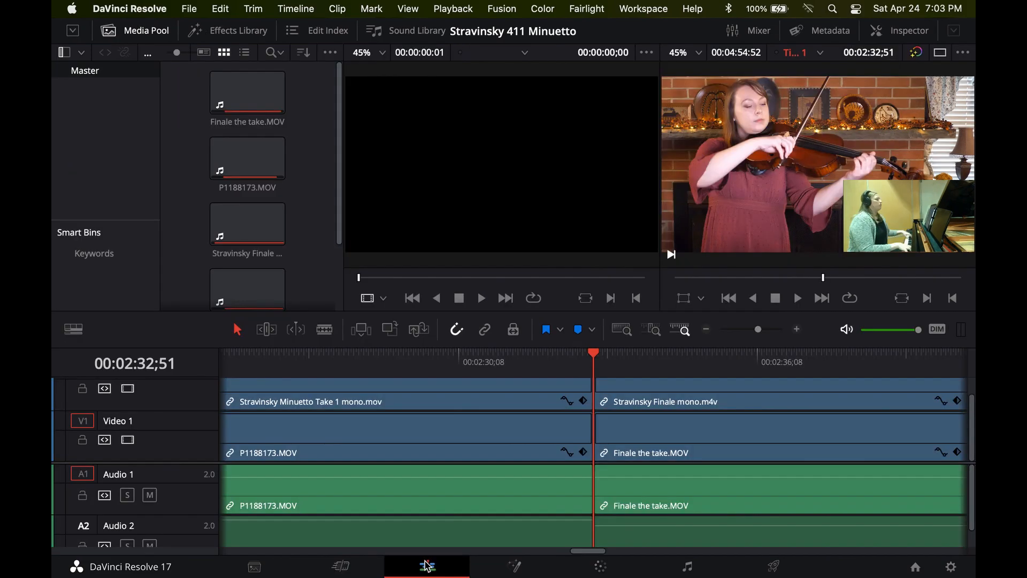
scroll(395, 503, down, 2)
scroll(205, 520, up, 1)
scroll(173, 398, up, 1)
scroll(207, 419, down, 1)
scroll(191, 503, down, 1)
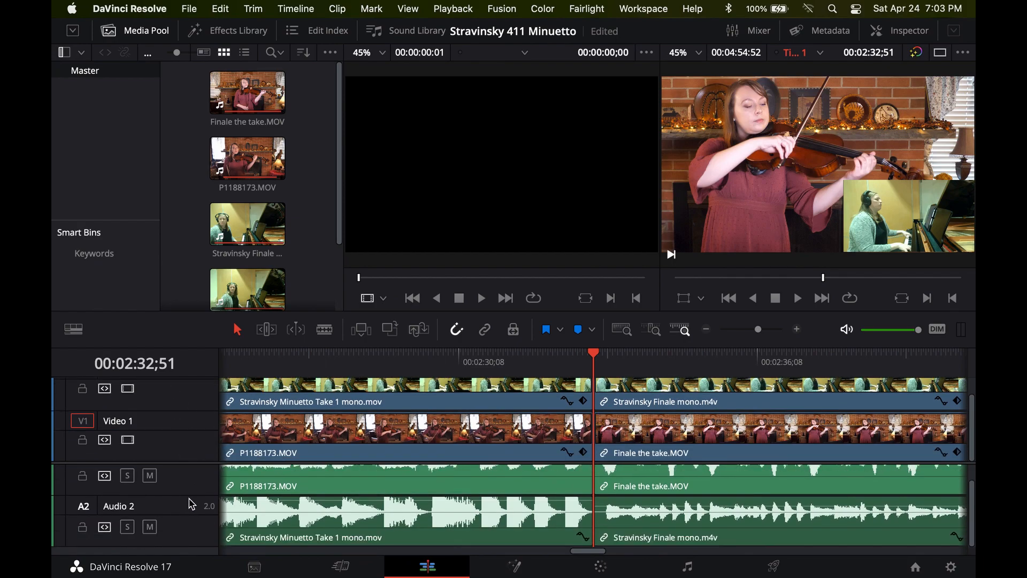
right_click(188, 532)
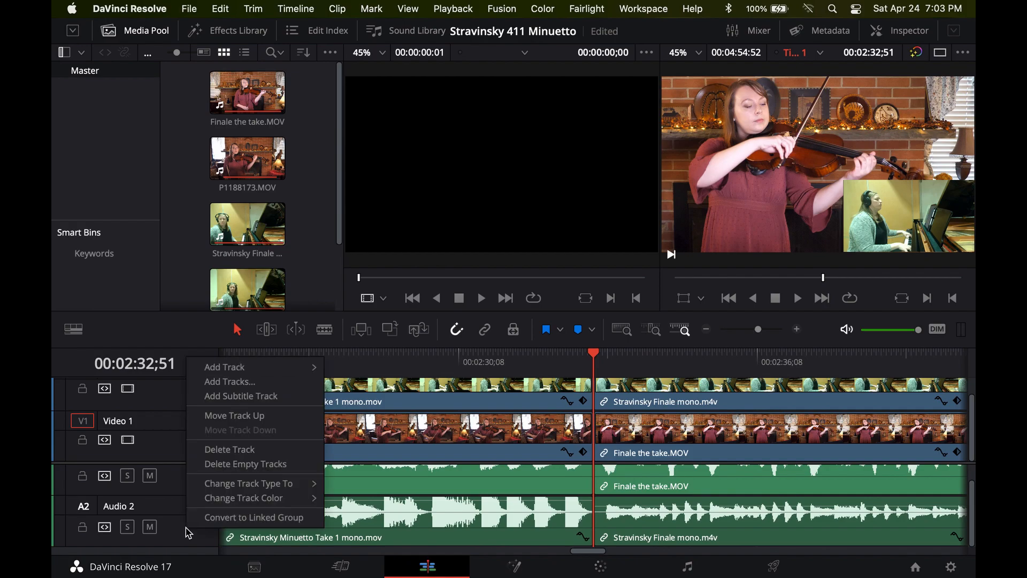
mouse_move(229, 367)
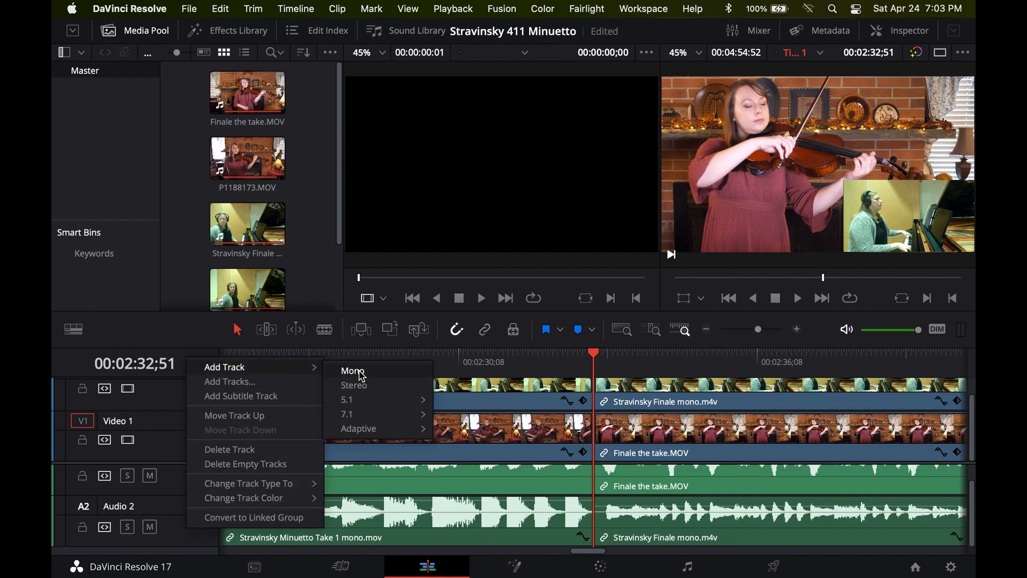
click(361, 385)
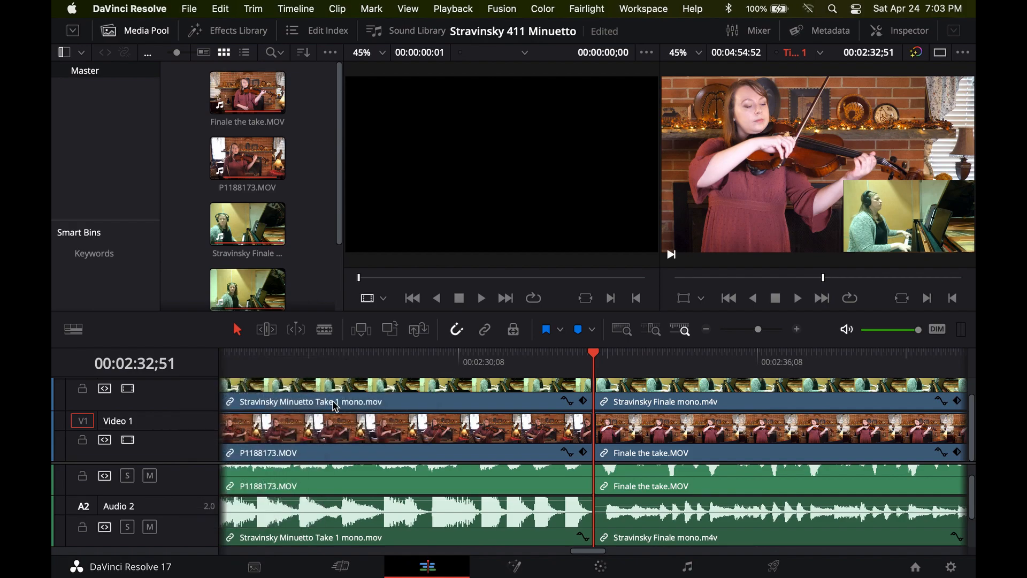
scroll(172, 495, down, 3)
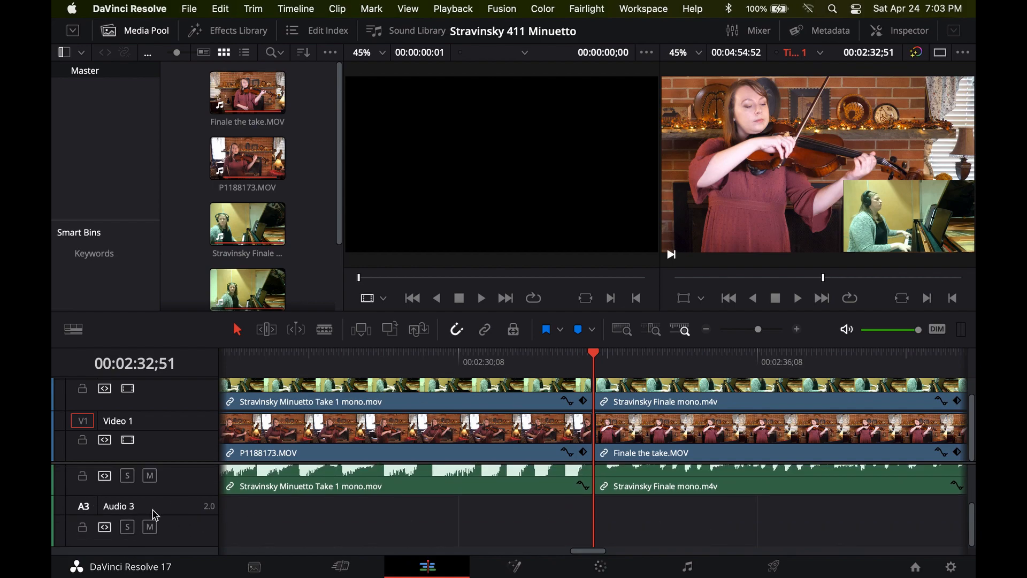
Place "Finale the take 423 audio.wav" from the April 30 Recital > Stravinsky 4/23 folder on Audio 3 at 00:02:32;51
key(ctrl+Up)
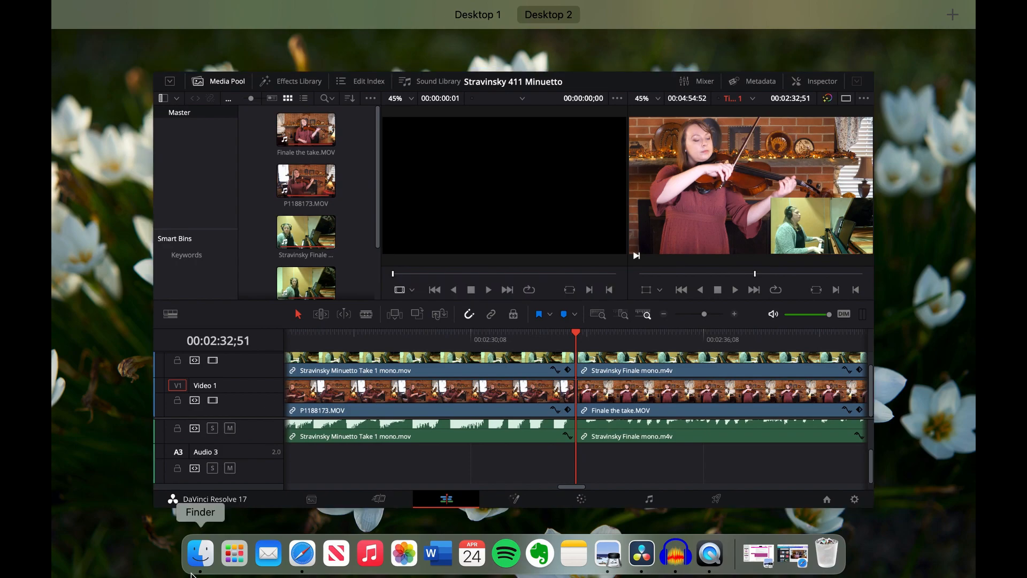
click(208, 564)
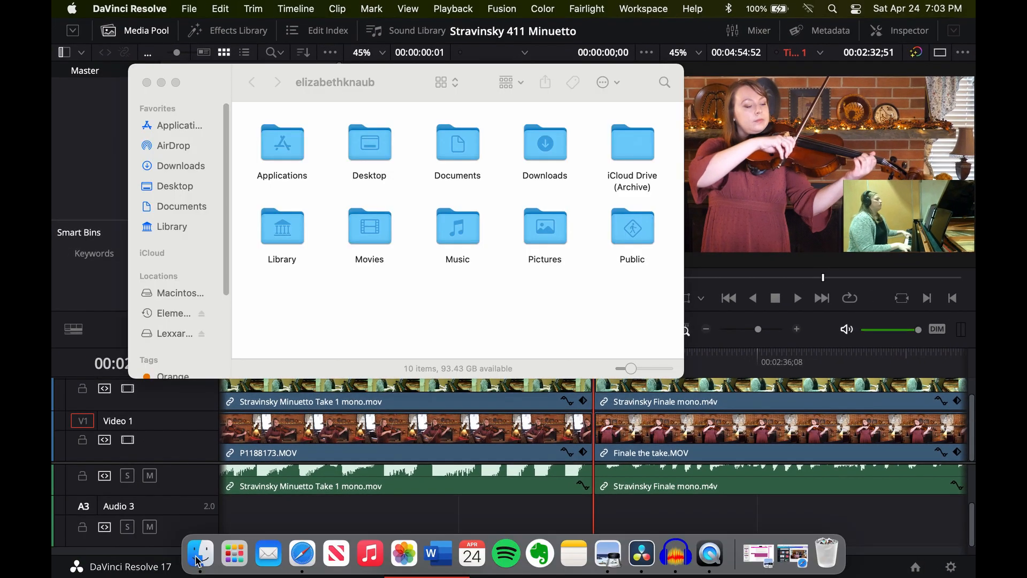
click(175, 314)
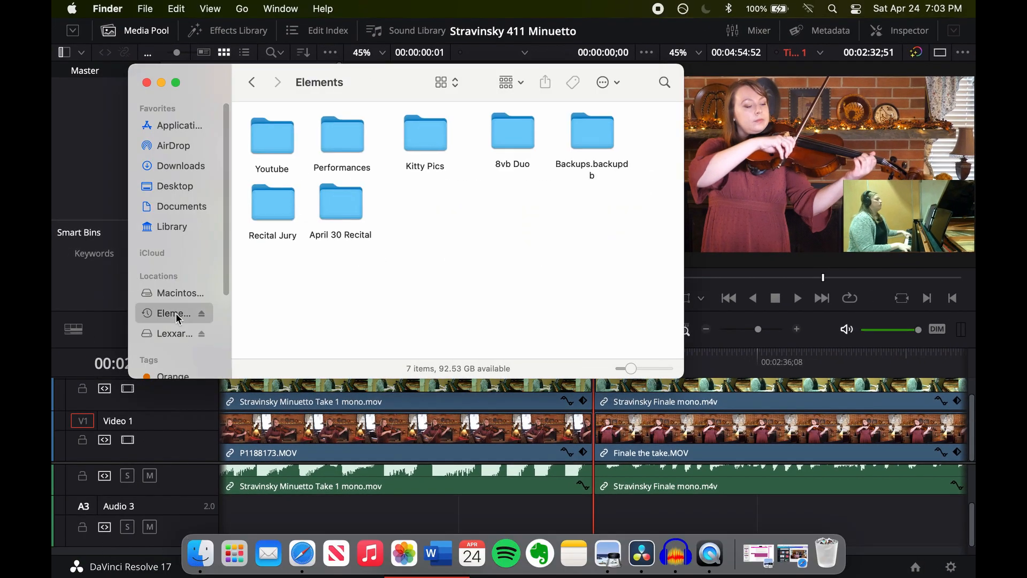
double_click(342, 205)
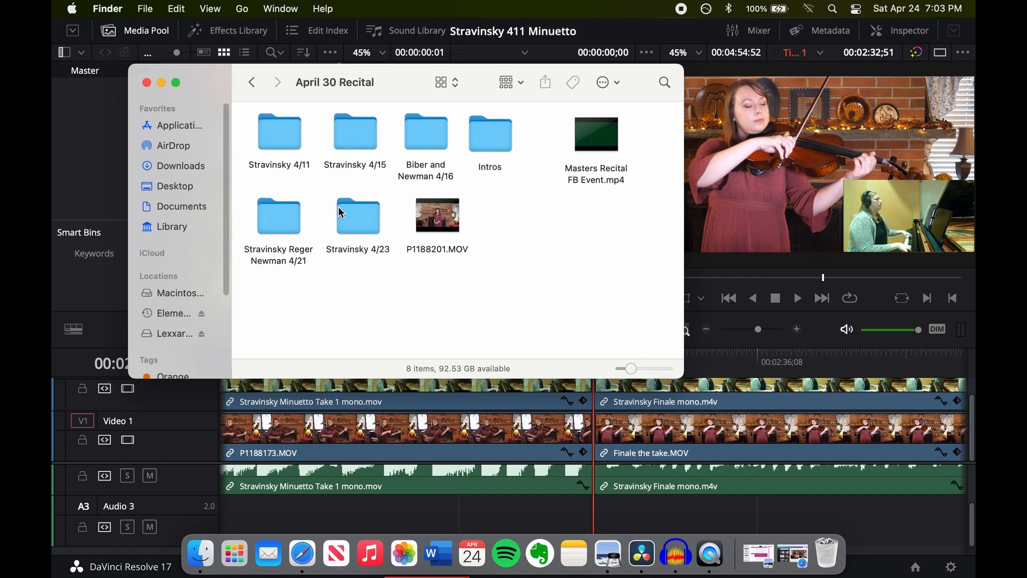
double_click(360, 212)
drag(278, 214, 599, 519)
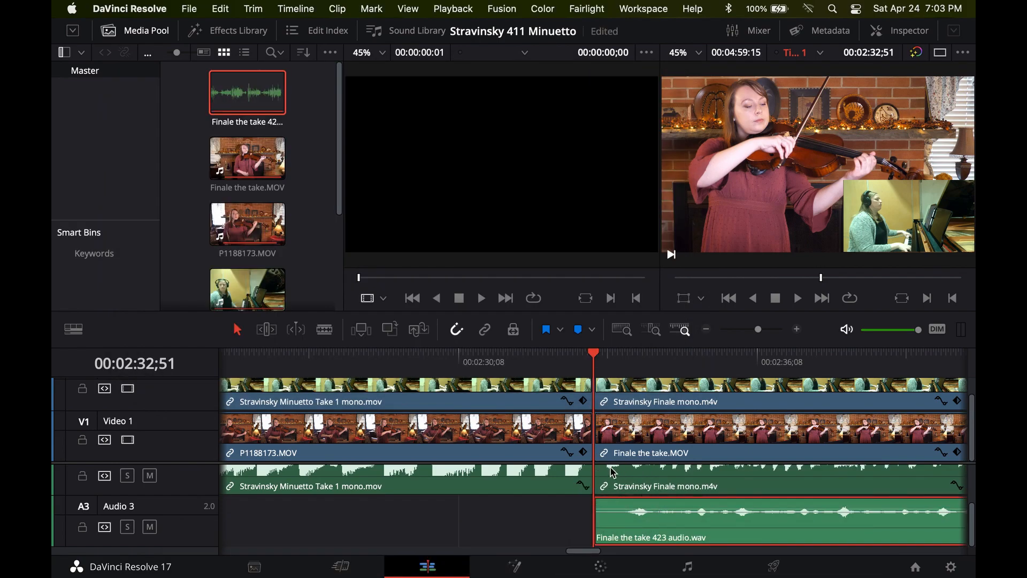
Shift the "Finale the take 423 audio.wav" clip about 27 frames earlier, so it starts before the Finale edit point
drag(682, 531, 665, 532)
drag(760, 330, 769, 330)
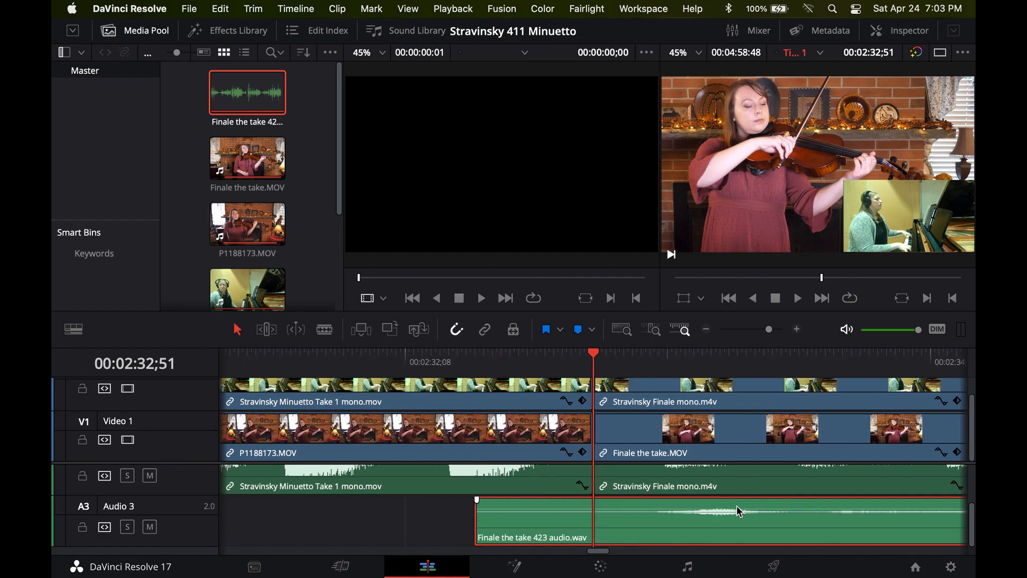
drag(740, 510, 746, 504)
Move the track holding "Finale the take 423 audio.wav" up two places to Audio 1, above the camera audio
right_click(195, 522)
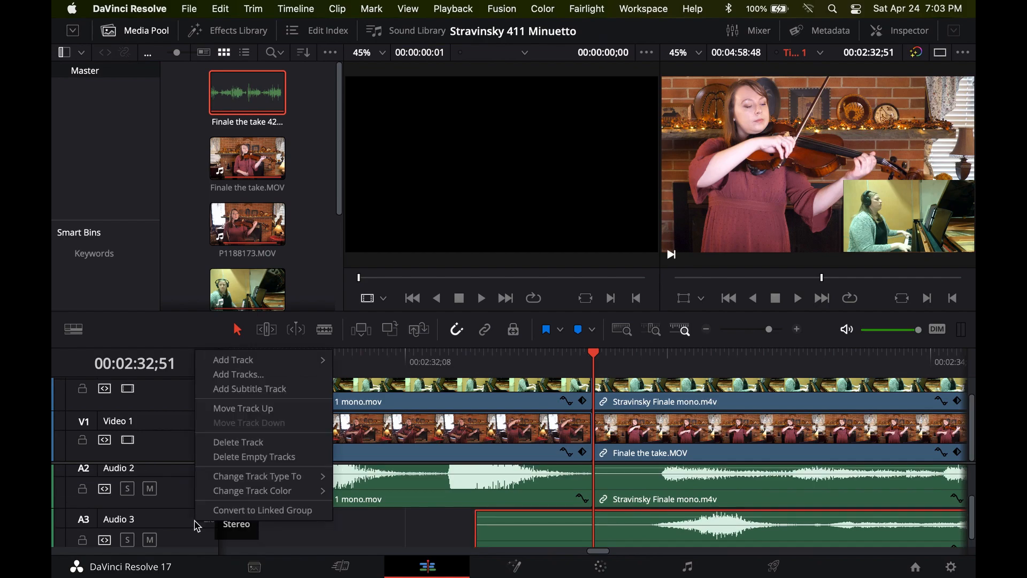
click(230, 410)
right_click(191, 488)
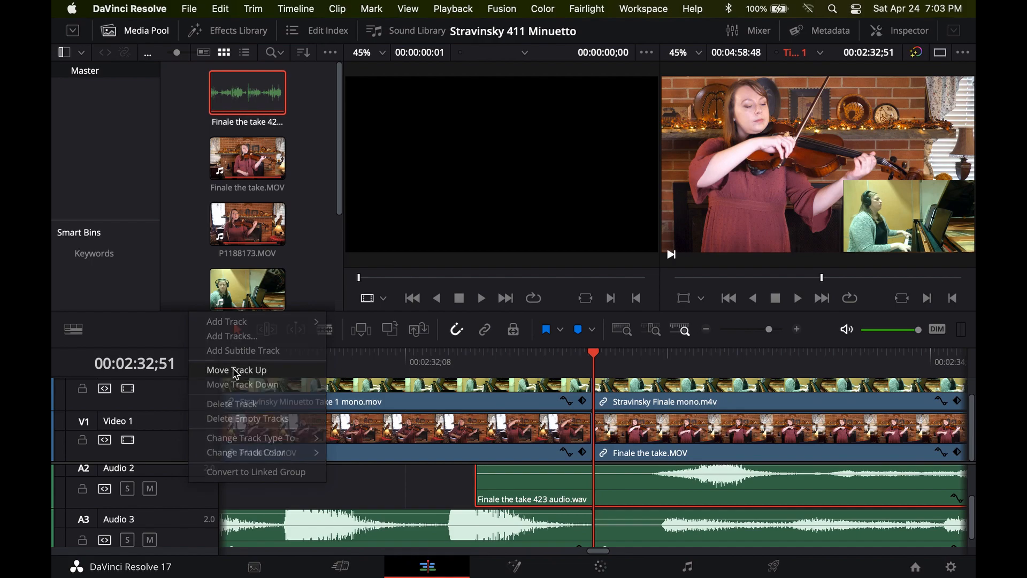
click(235, 371)
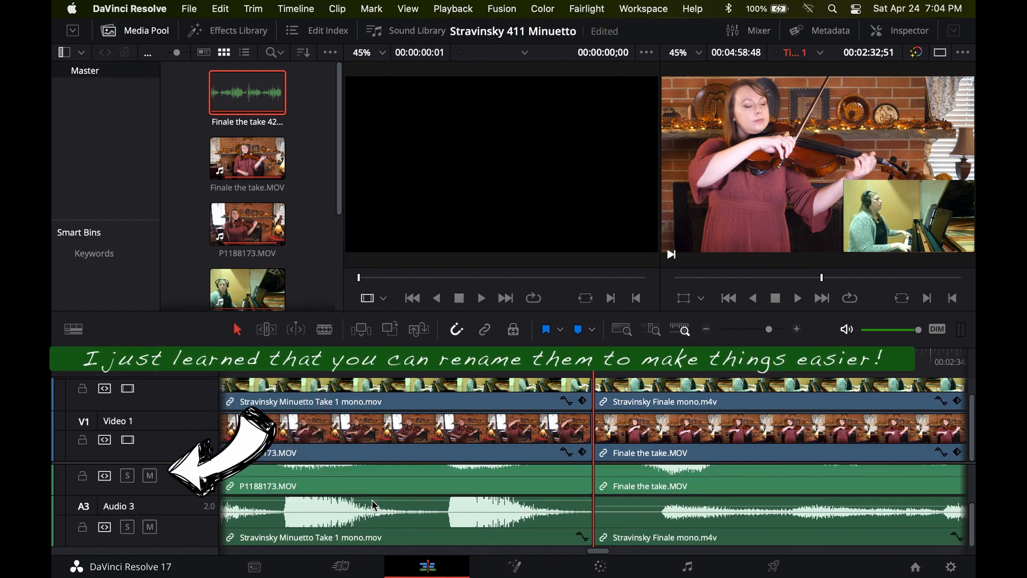
Shift the Finale WAV clip 10 frames earlier to match the "Finale the take.MOV" waveform, and check the alignment at the next edit point
scroll(385, 500, up, 2)
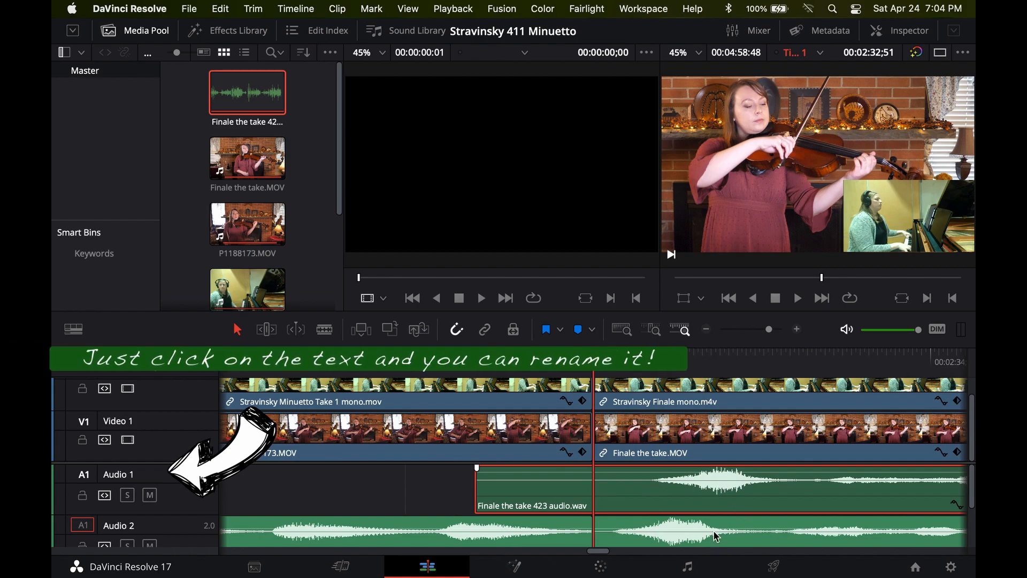
scroll(610, 475, down, 1)
scroll(610, 476, down, 2)
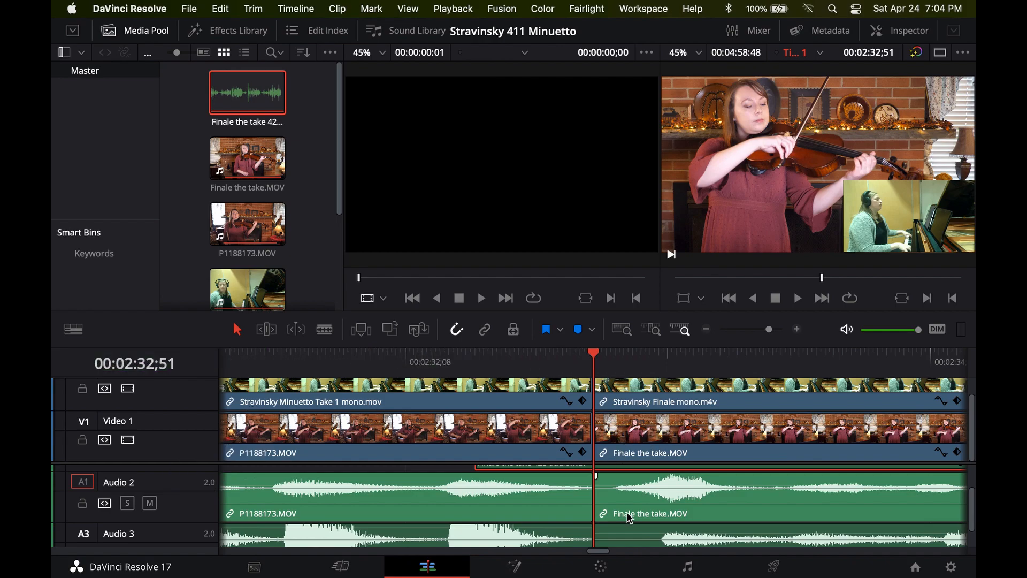
scroll(630, 518, down, 2)
scroll(675, 523, up, 2)
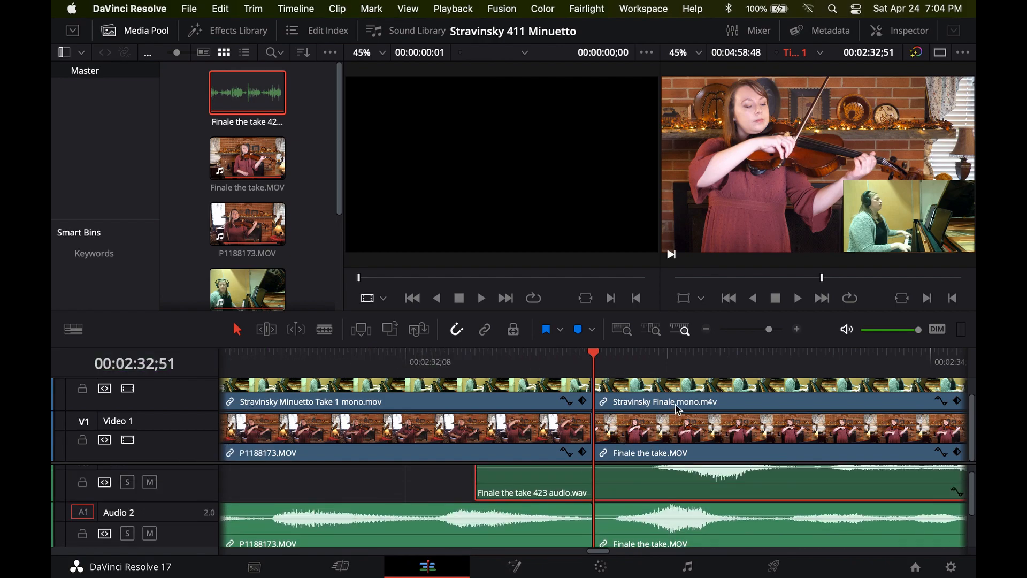
scroll(676, 414, up, 1)
scroll(642, 487, up, 1)
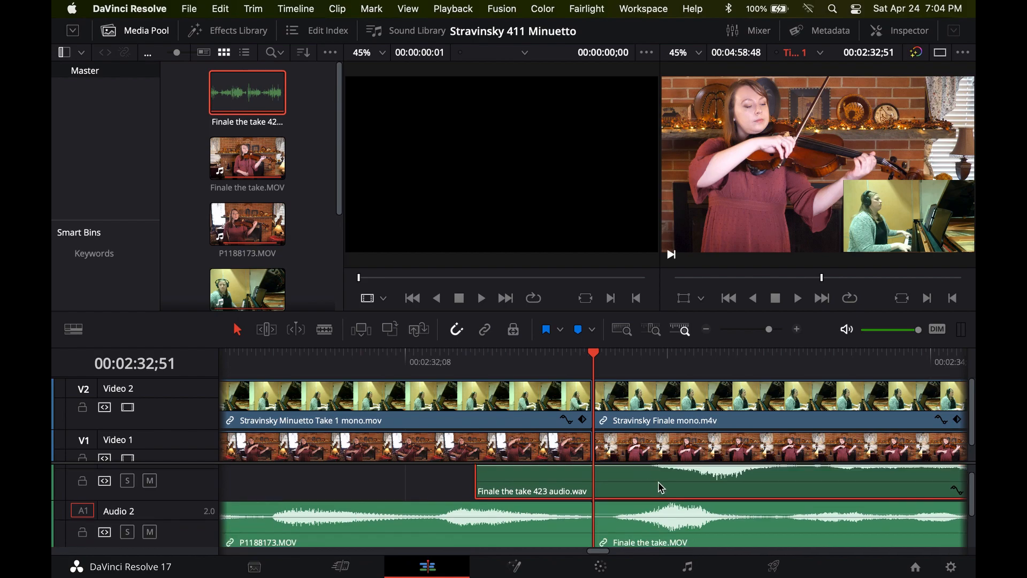
drag(707, 496, 665, 496)
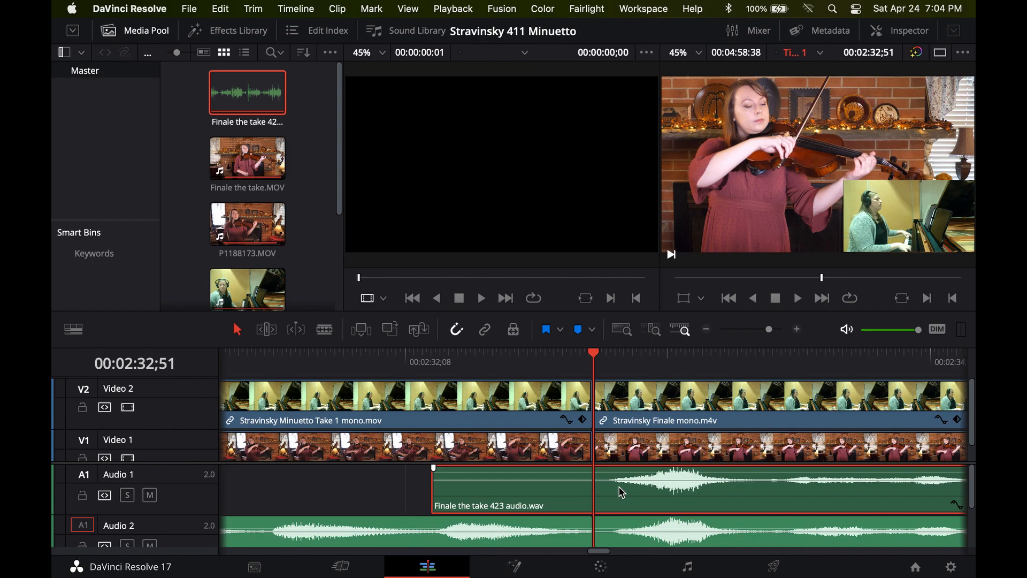
key(Down)
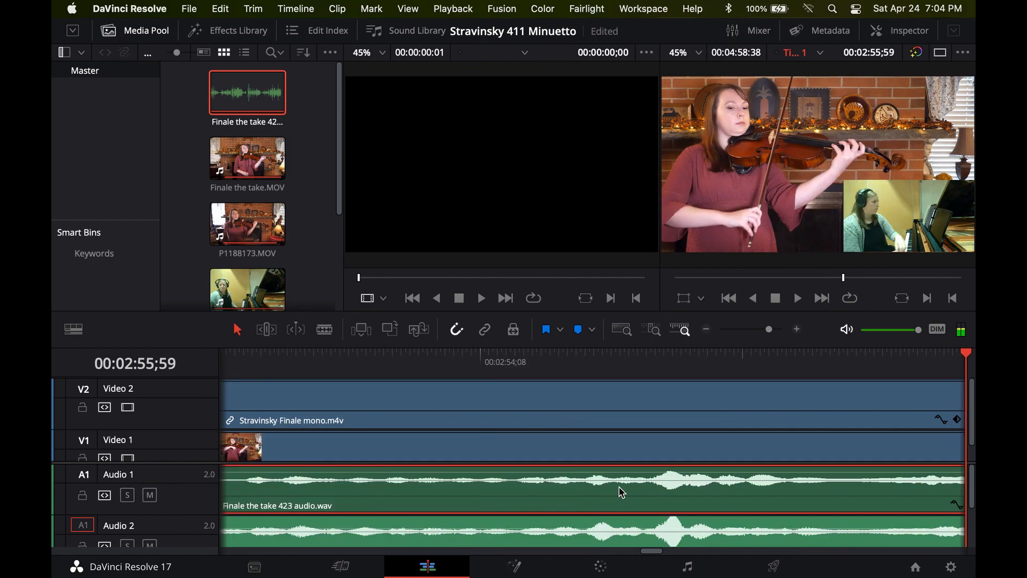
Mute the Audio 2 track holding the "Finale the take.MOV" camera audio and save the project
scroll(562, 458, down, 2)
scroll(161, 544, down, 2)
click(150, 532)
scroll(804, 460, up, 1)
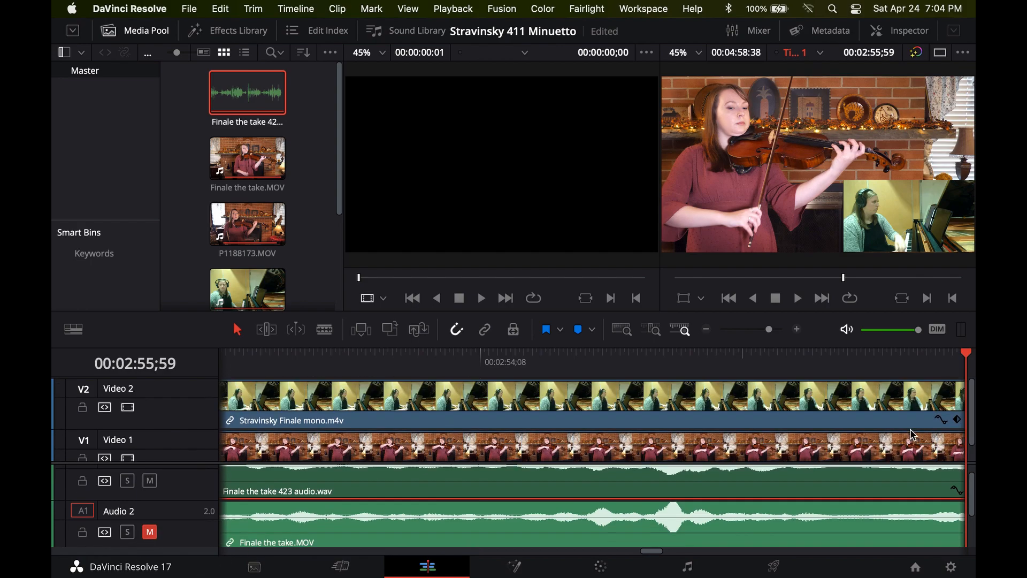
key(super+s)
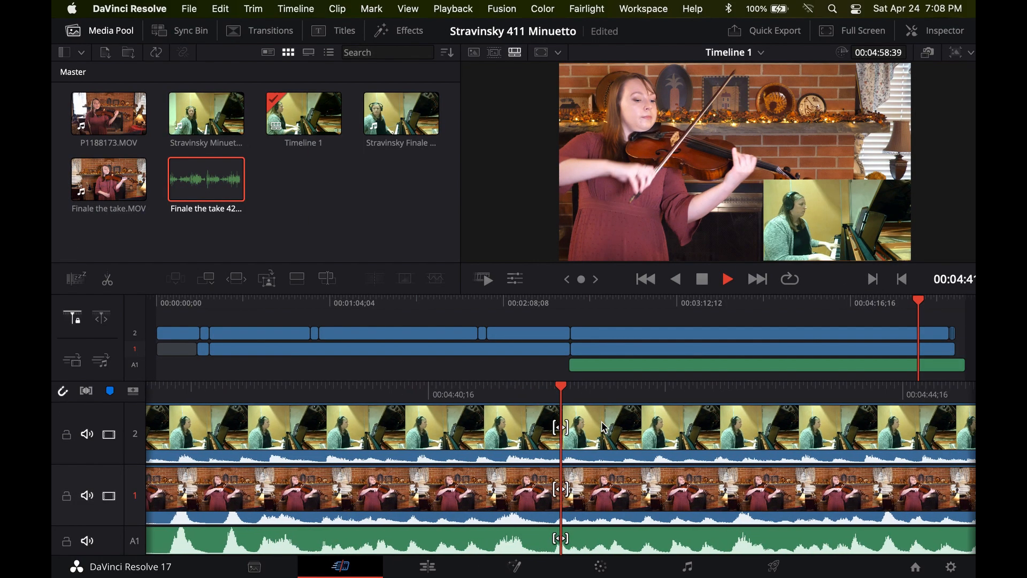
Cut the Finale WAV clip where the video ends and delete the leftover audio past that point
key(space)
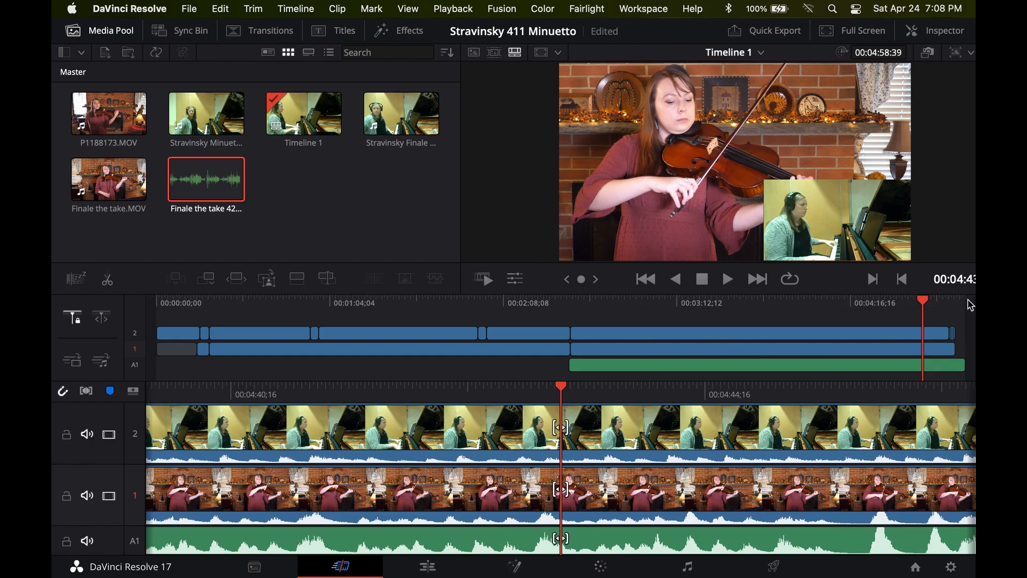
click(949, 303)
drag(950, 303, 955, 301)
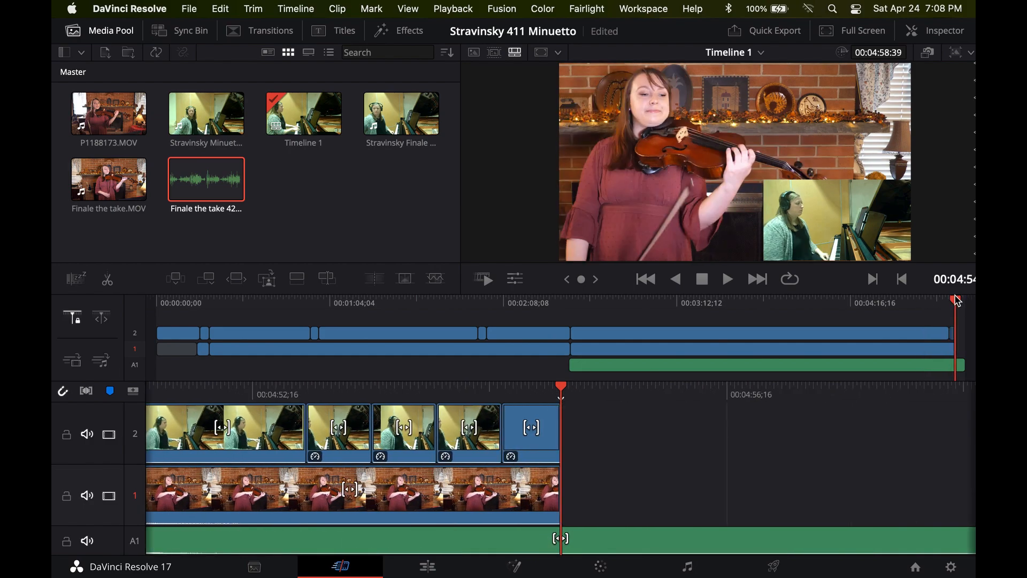
key(super+b)
click(598, 539)
key(BackSpace)
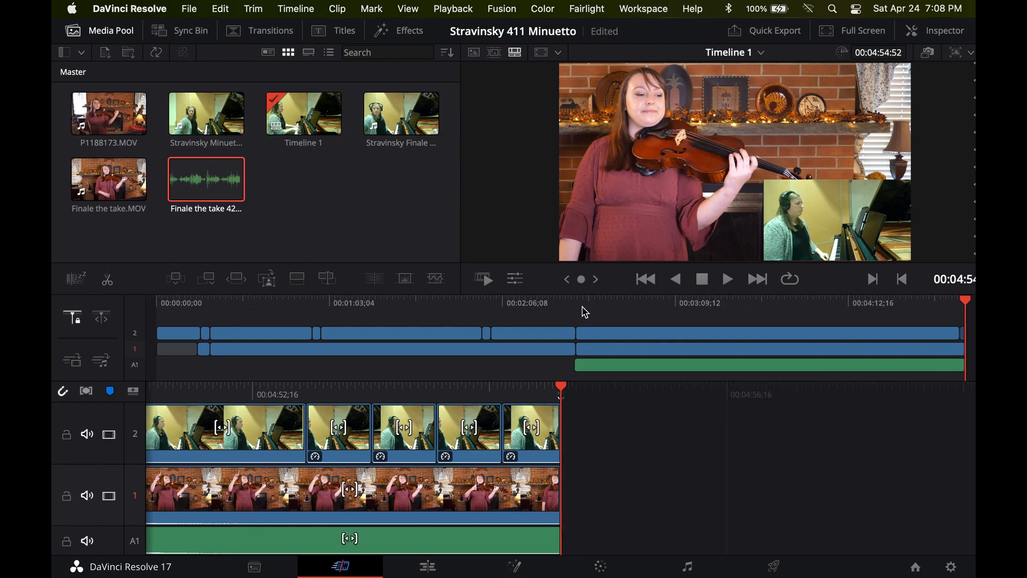
Split the Finale WAV clip at the Finale edit point, delete the piece before it, and check the transition
click(576, 304)
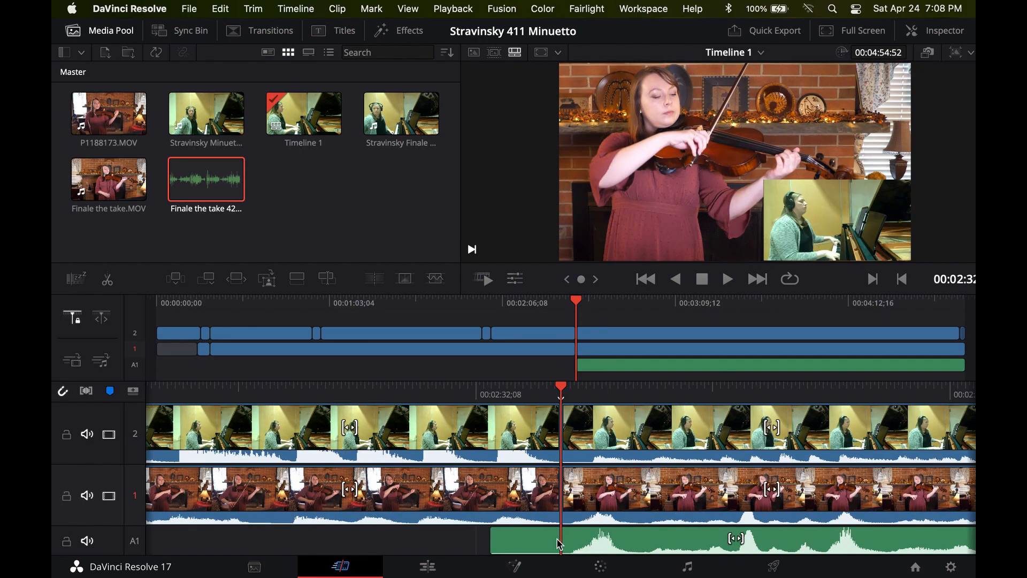
key(super+b)
click(547, 543)
key(BackSpace)
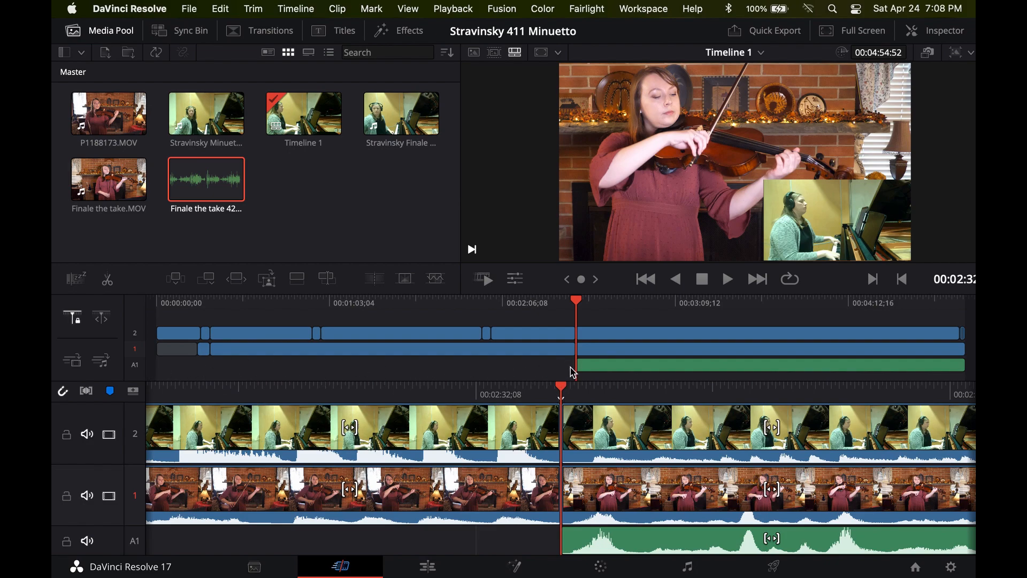
drag(446, 323, 566, 314)
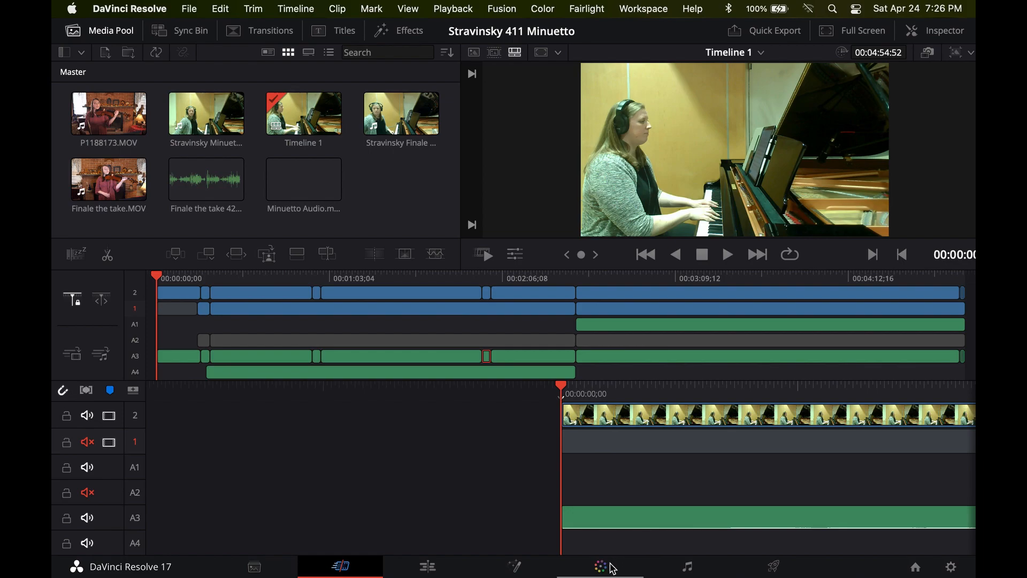
Apply automatic color correction to clips 01 and 02 on the Color page
click(612, 568)
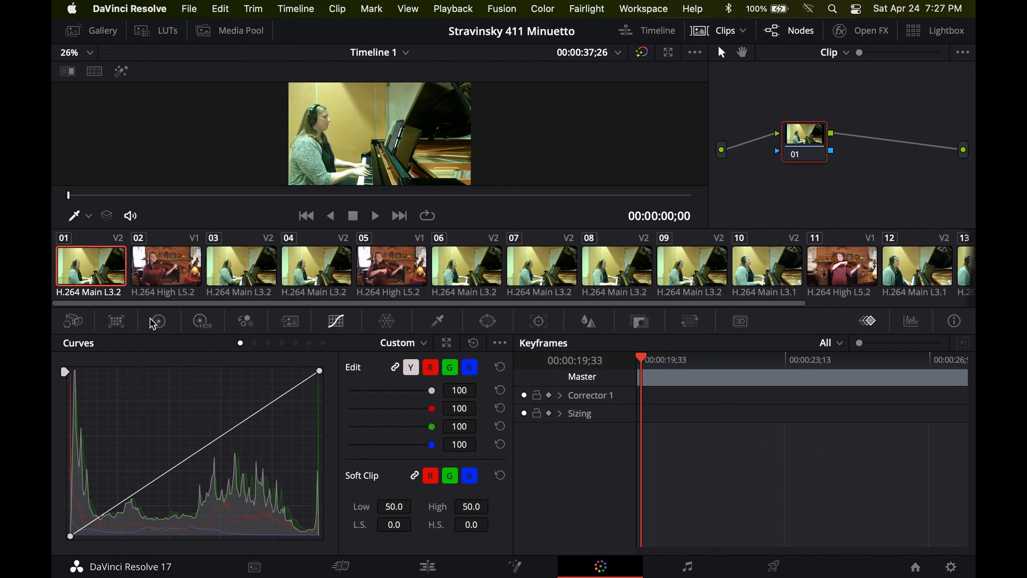
click(158, 321)
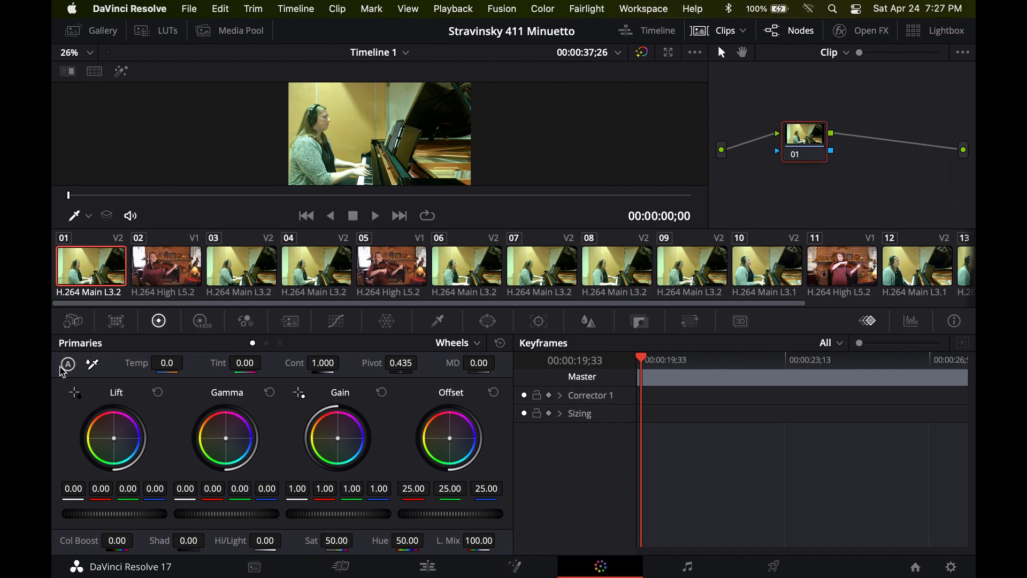
click(153, 274)
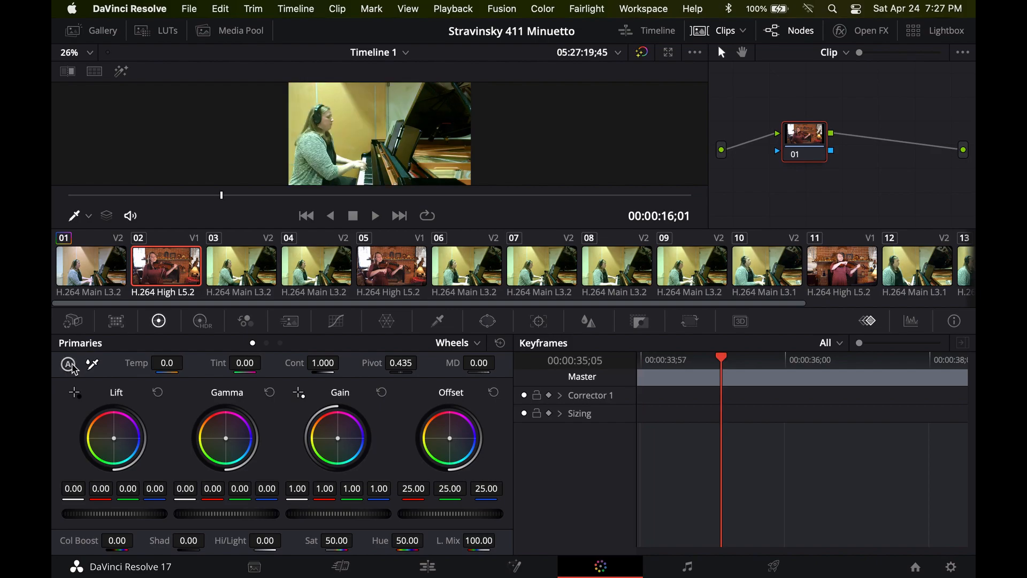
key(alt+shift+c)
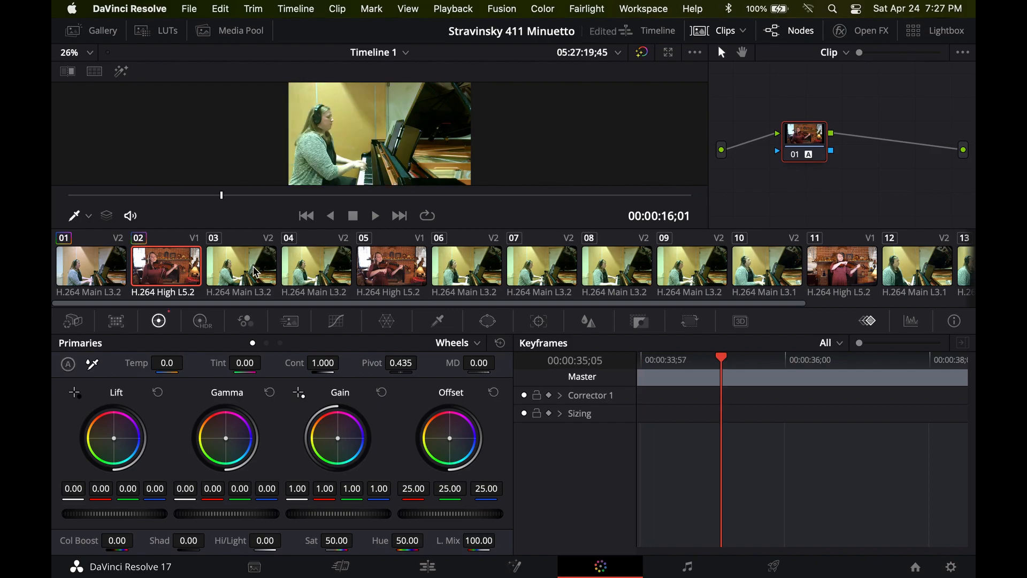
Apply automatic color correction to the remaining clips from clip 03 on, and return to the beginning of the timeline on the Cut page
click(255, 271)
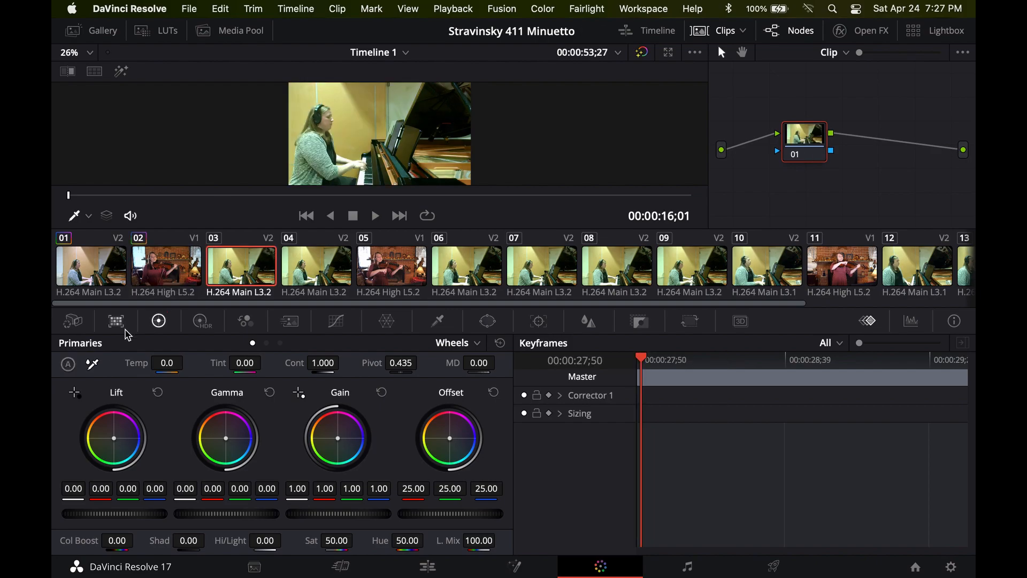
click(304, 272)
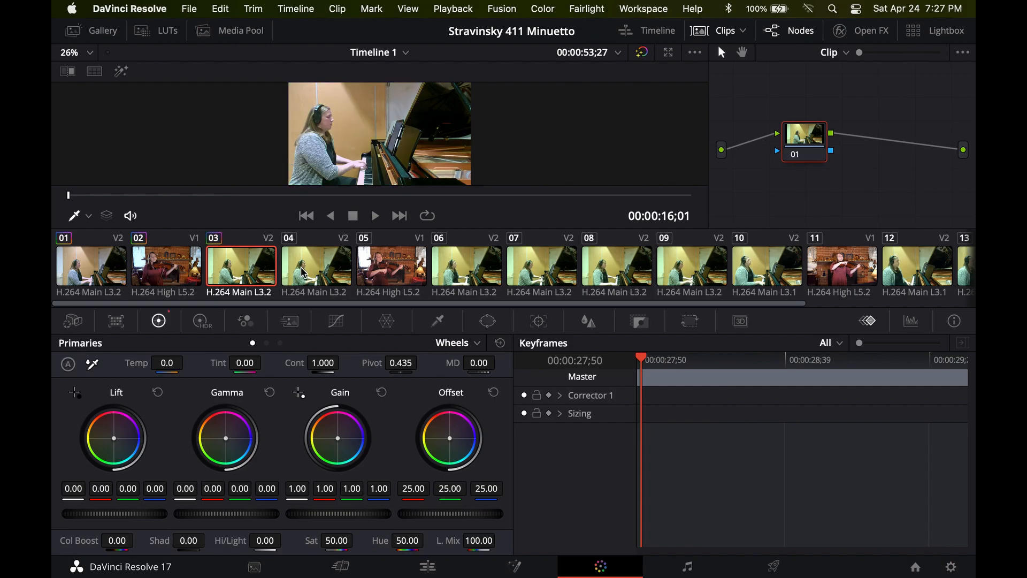
click(67, 364)
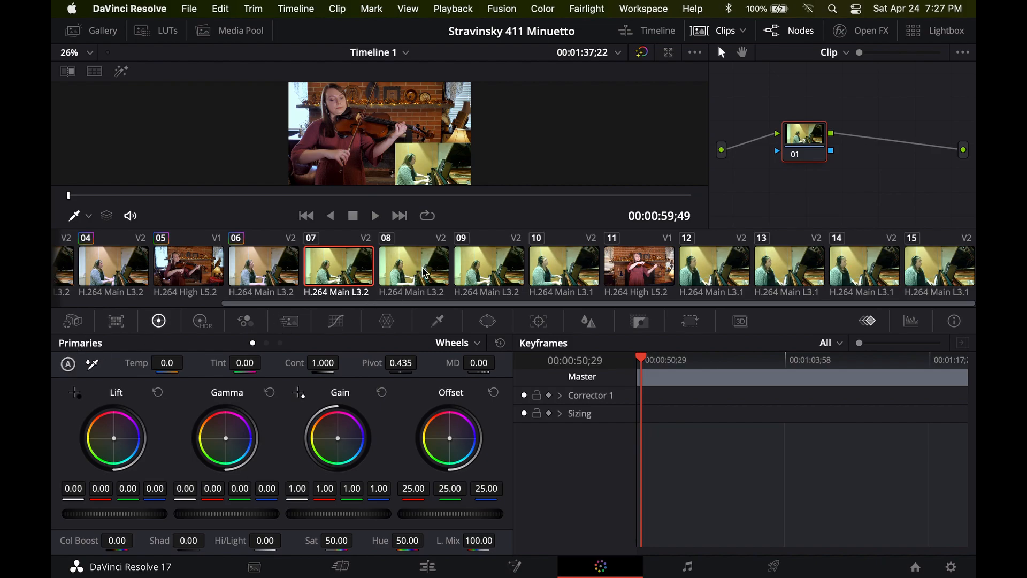
click(426, 273)
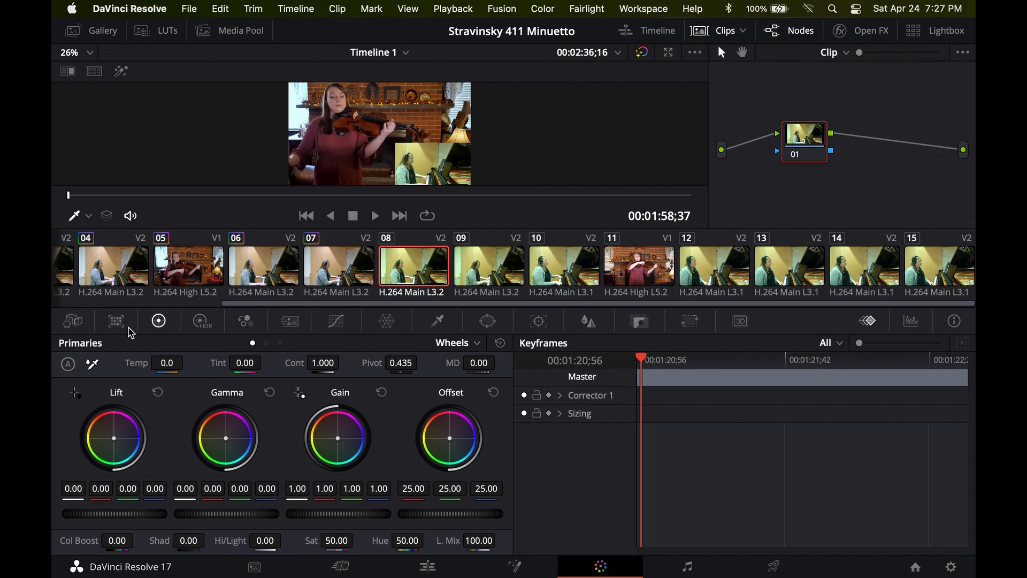
click(341, 566)
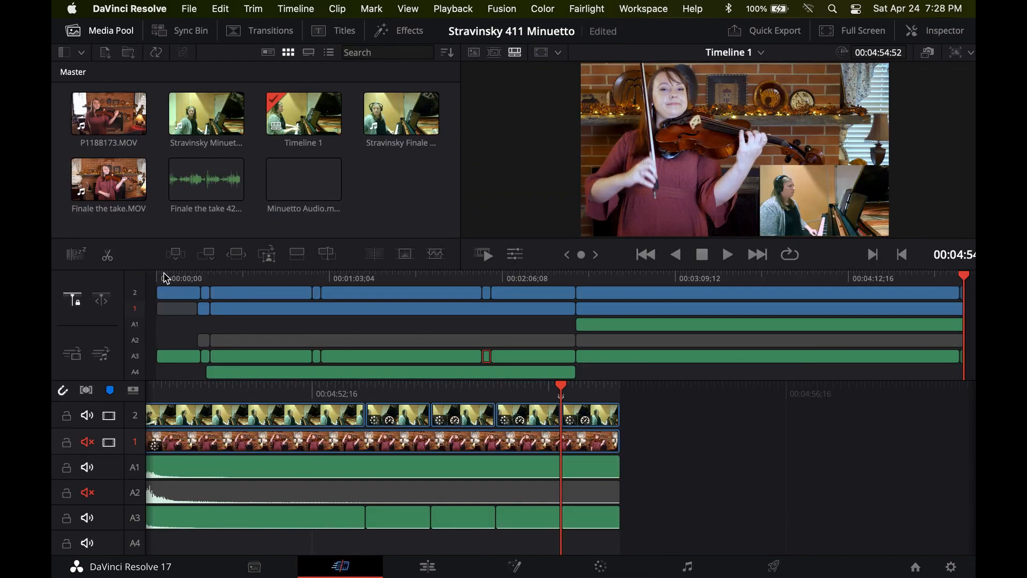
drag(166, 278, 150, 281)
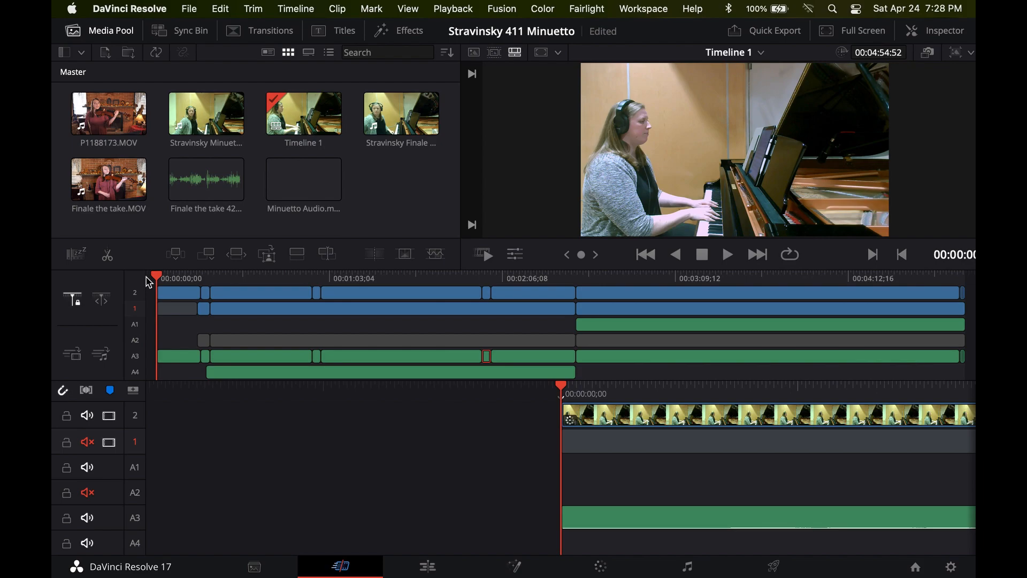
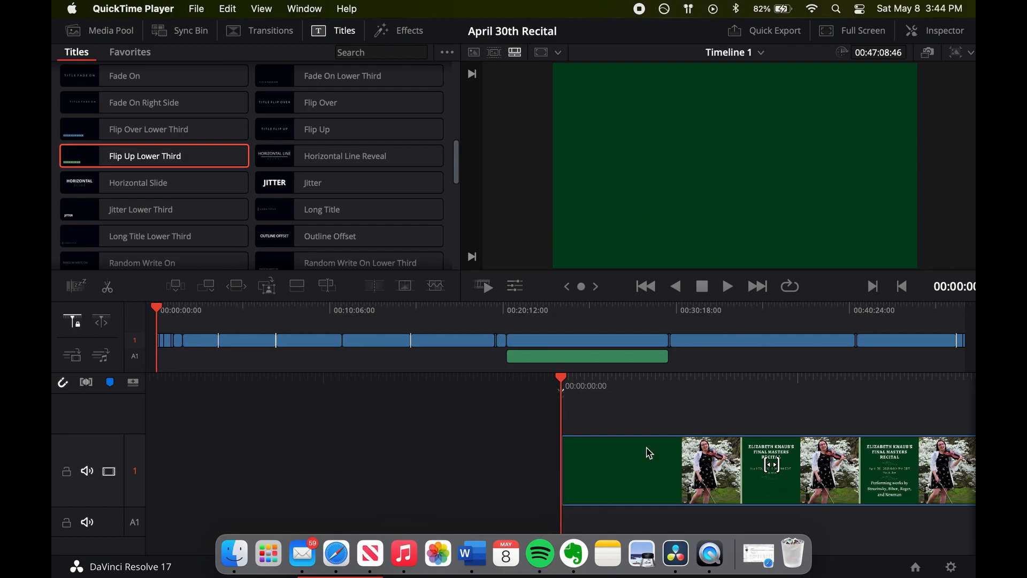
Look through the assembled April 30th Recital timeline, ending at the transition near 00:14:48
click(260, 305)
drag(273, 304, 393, 309)
drag(476, 313, 895, 315)
drag(353, 343, 494, 311)
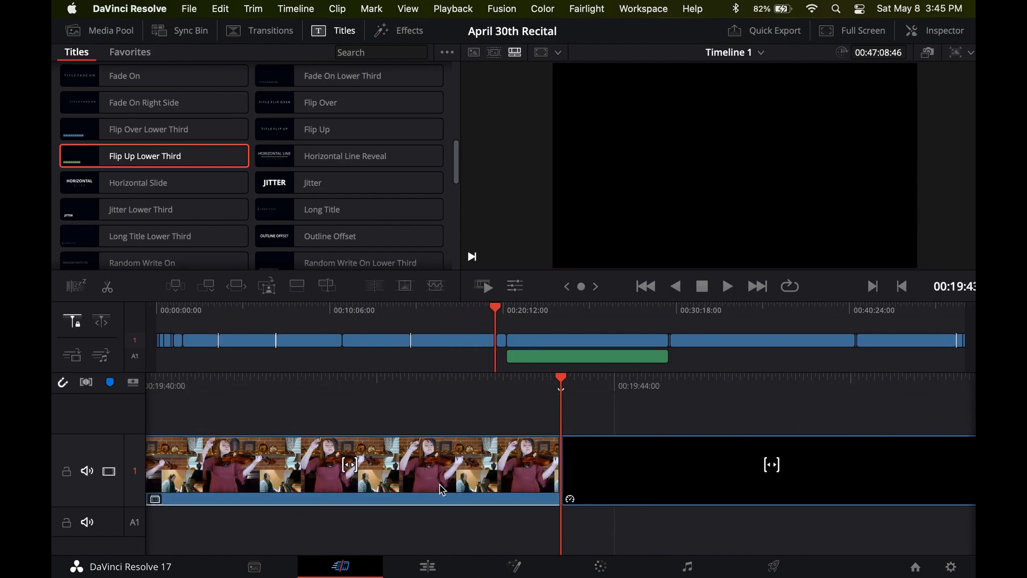
scroll(442, 489, left, 6)
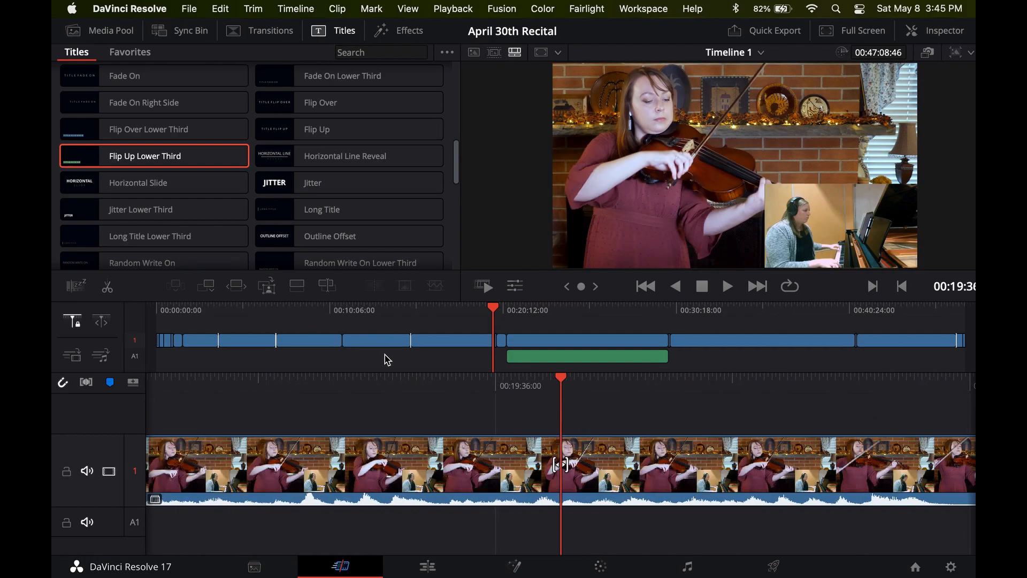
click(415, 311)
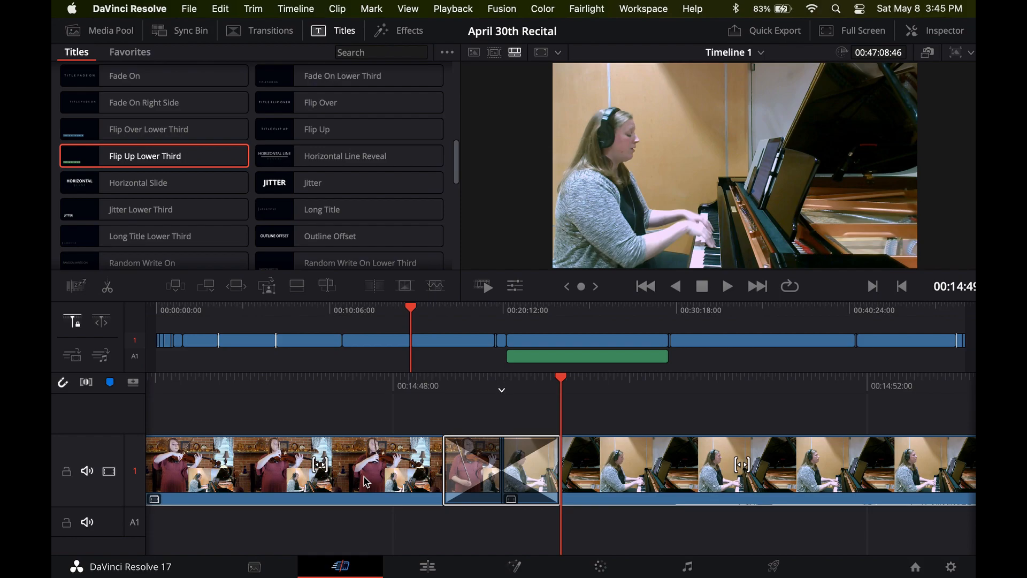
Preview the Stravinsky Minuetto section of the recital from about 00:14:49 to 00:16:08, adjusting the playback volume
key(space)
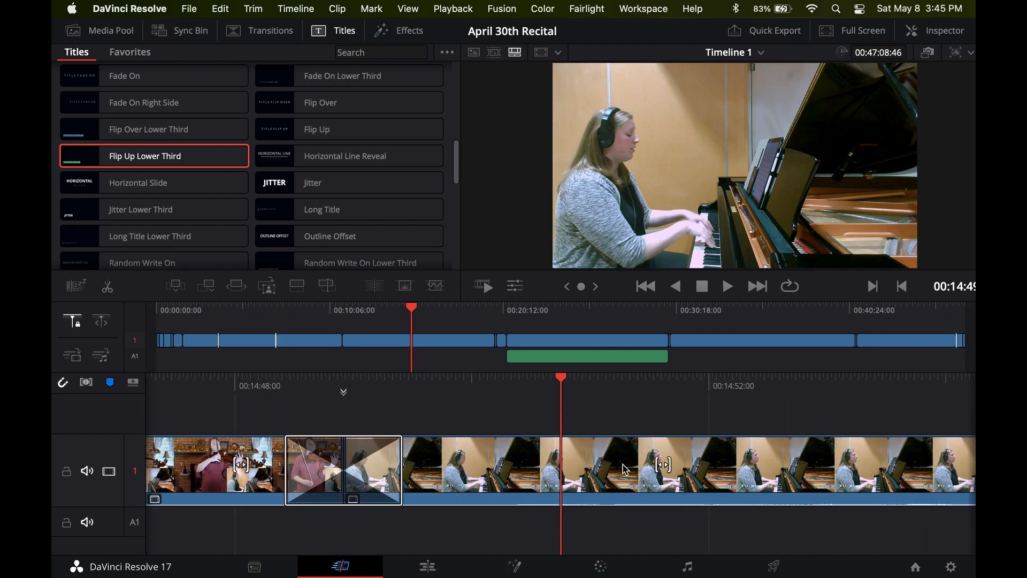
scroll(622, 469, right, 20)
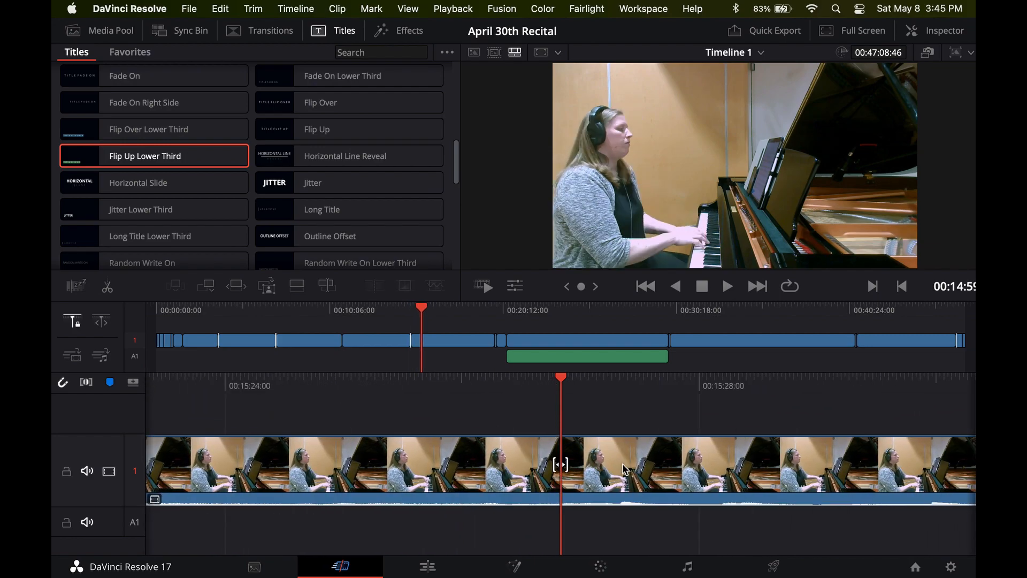
scroll(625, 469, right, 15)
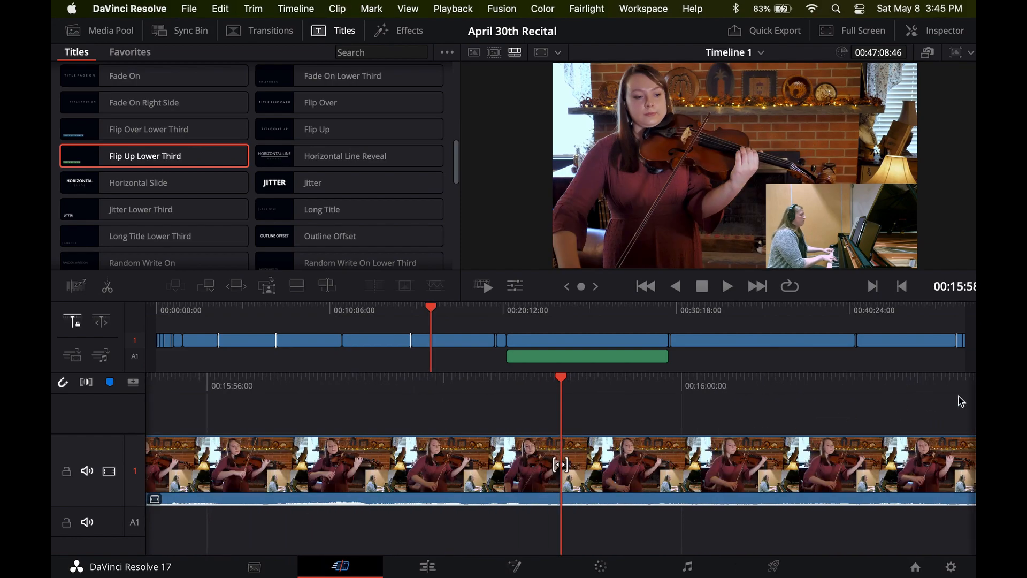
scroll(846, 420, right, 12)
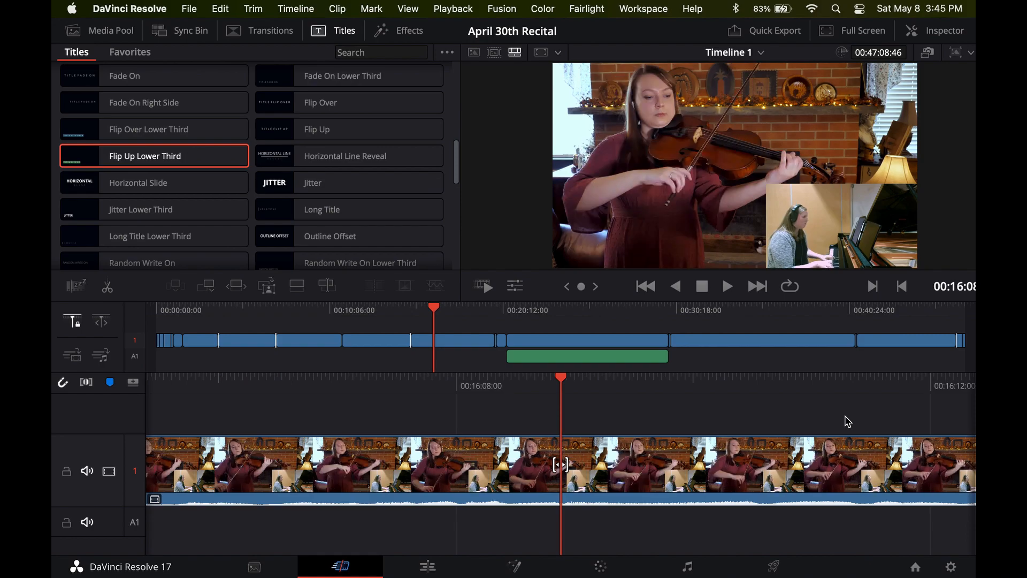
key(XF86AudioRaiseVolume)
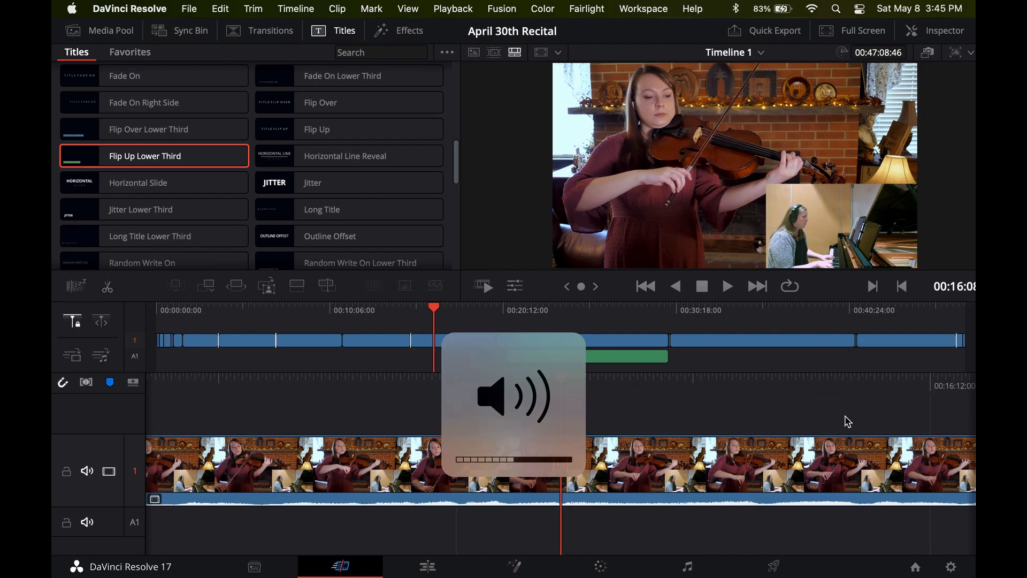
key(XF86AudioLowerVolume)
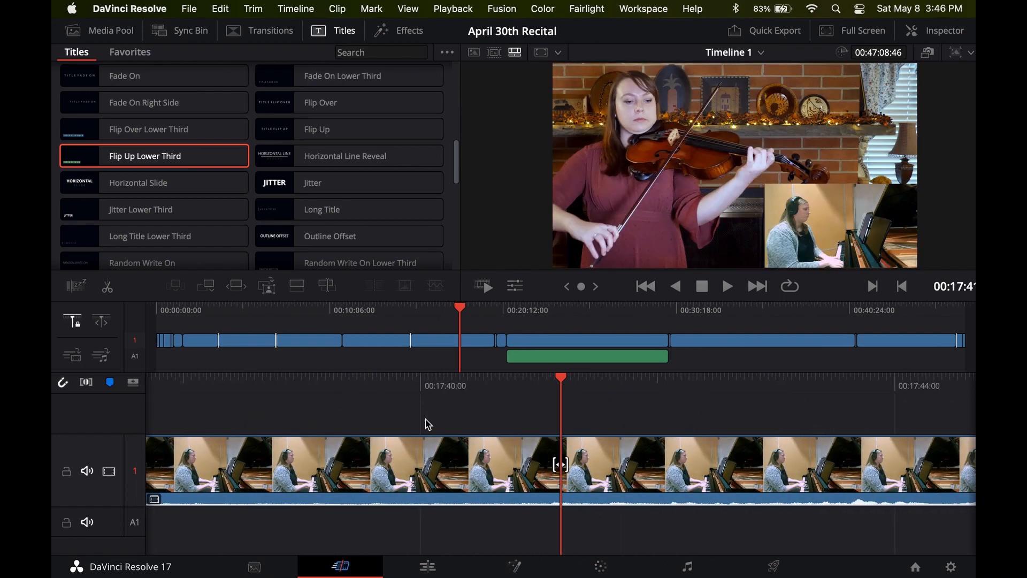
Examine the violin and piano footage in the recital timeline around 00:17:40 to 00:17:45
scroll(583, 478, left, 3)
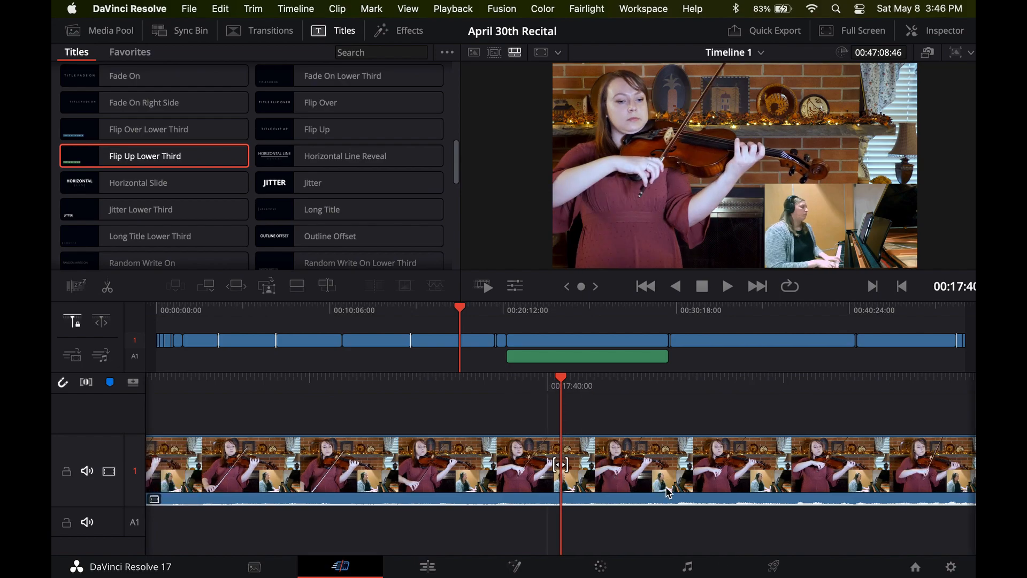
scroll(666, 488, left, 2)
scroll(663, 485, right, 2)
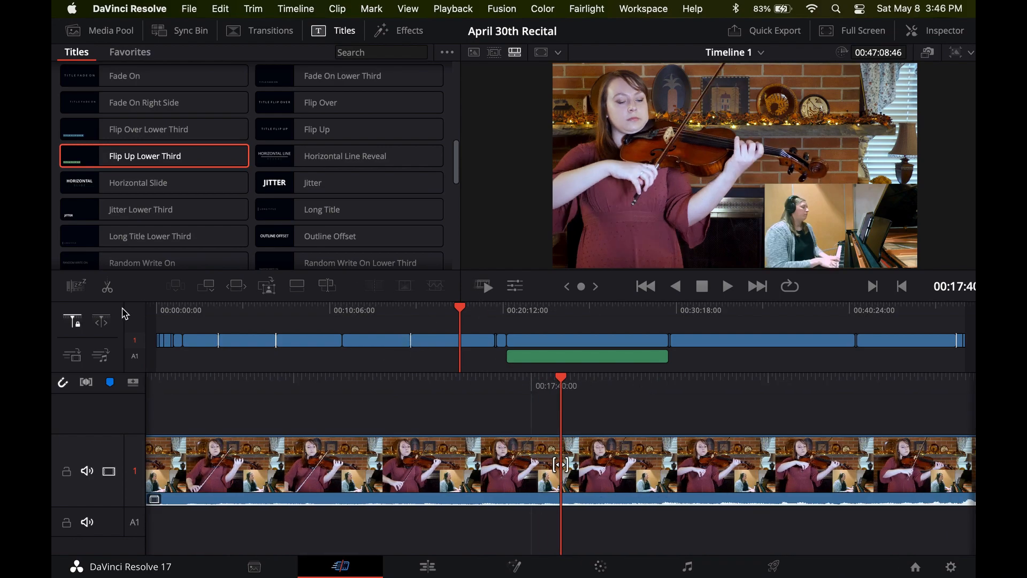
scroll(501, 429, right, 3)
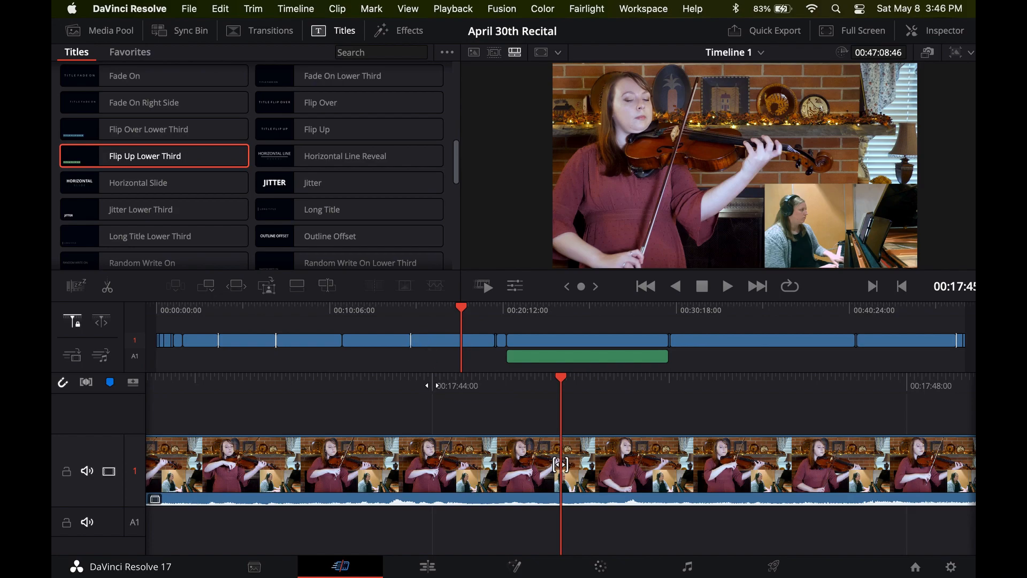
scroll(526, 419, right, 15)
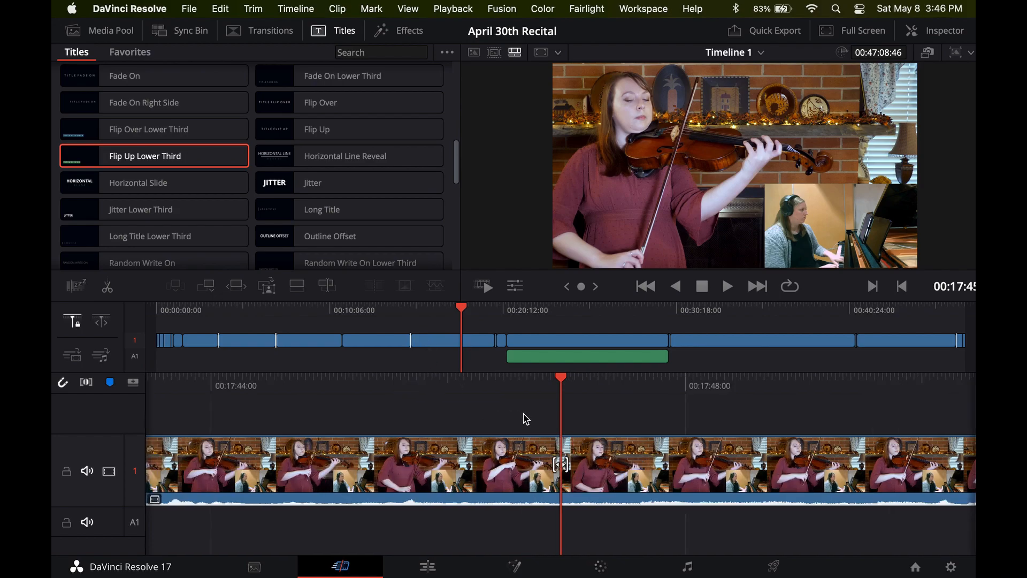
scroll(526, 419, right, 20)
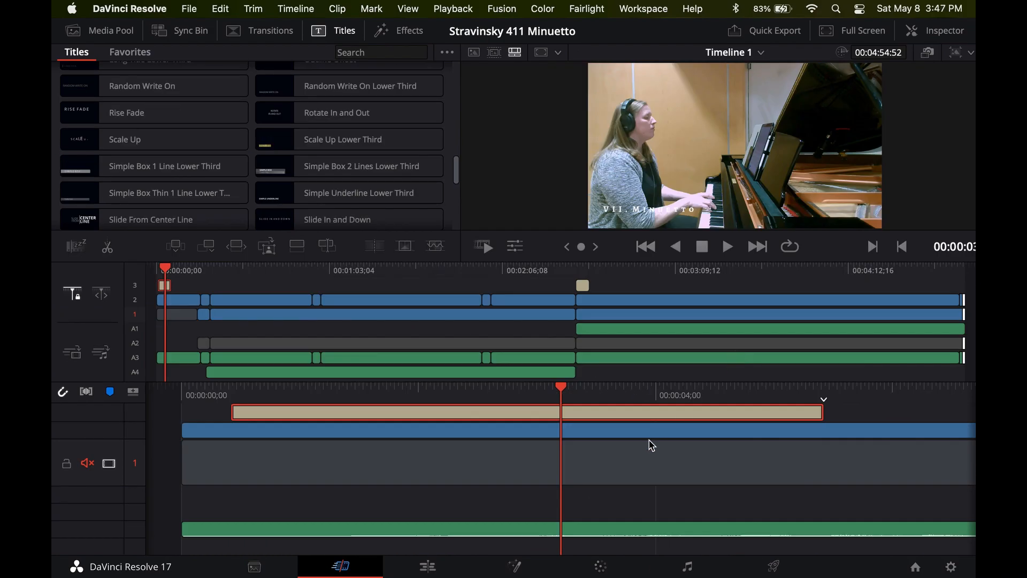
Examine the text and font settings of the "VII. Minuetto" Drop In Lower Third title in the Stravinsky 411 Minuetto project
scroll(651, 445, left, 5)
scroll(182, 138, down, 1)
scroll(183, 135, down, 3)
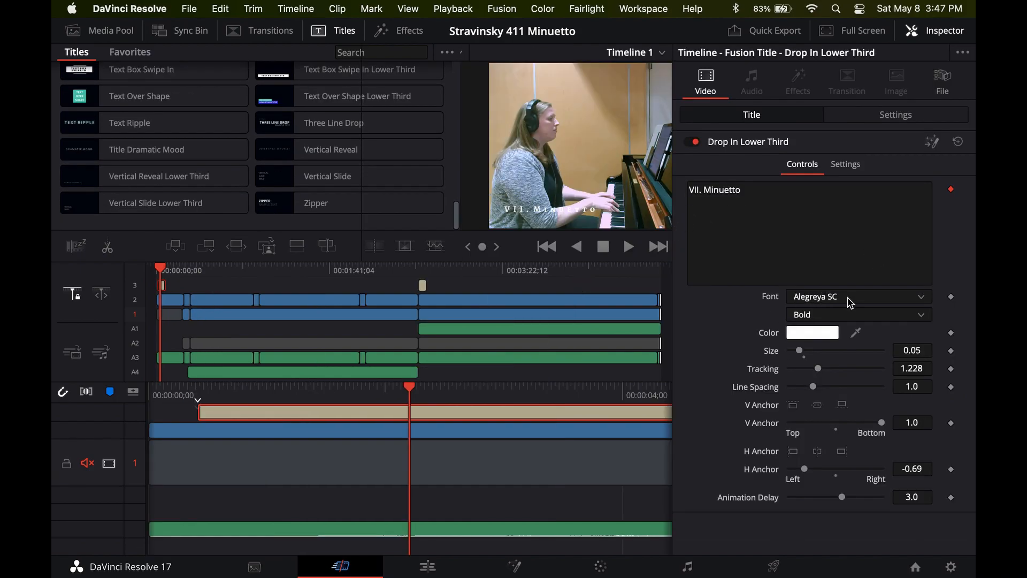
click(931, 36)
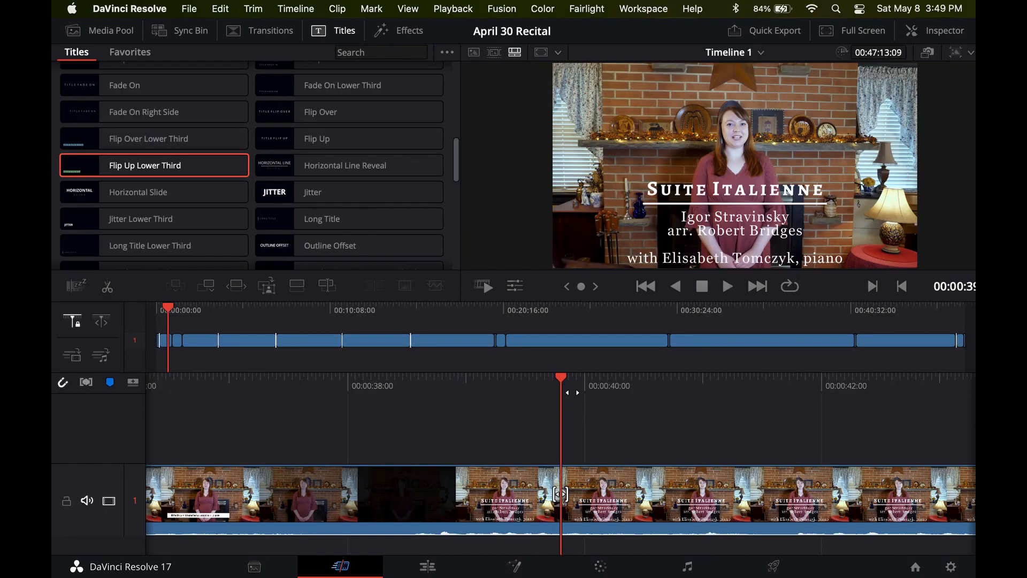